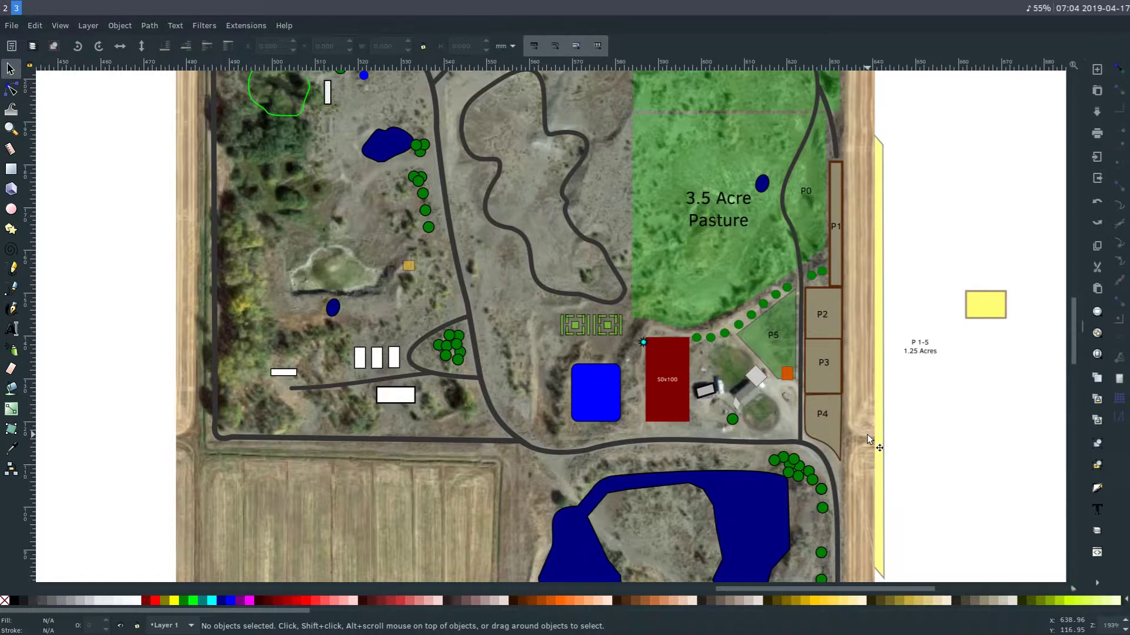
- Look over the property plan from the farmyard up to the 1 Acre Pond and back down to the lower ponds
scroll(867, 435, up, 6)
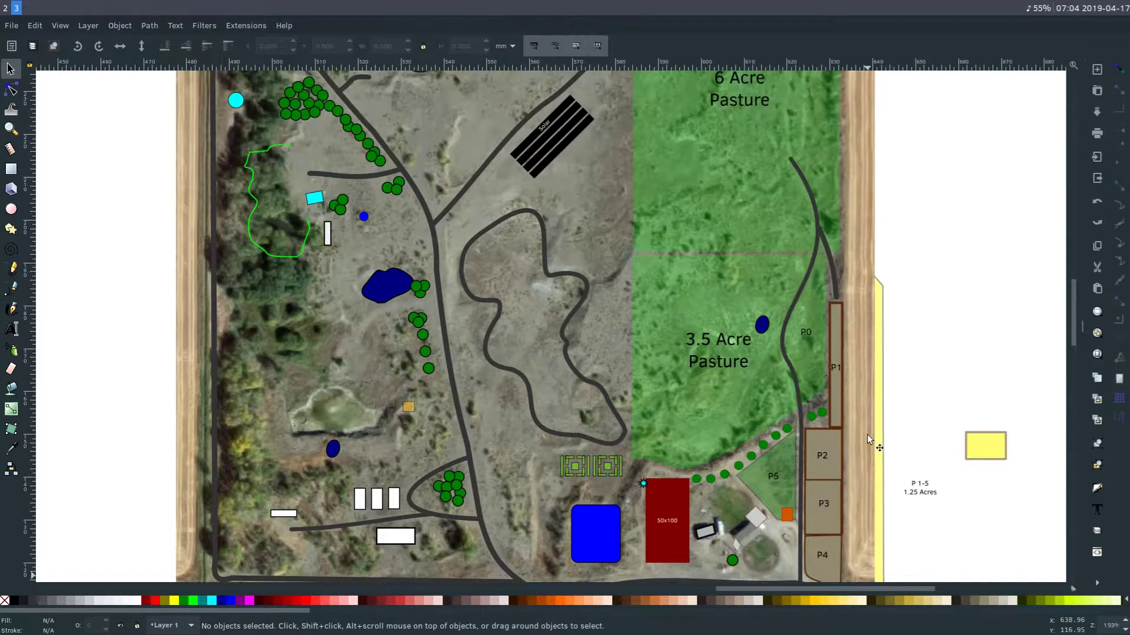
scroll(867, 434, up, 2)
scroll(820, 415, up, 4)
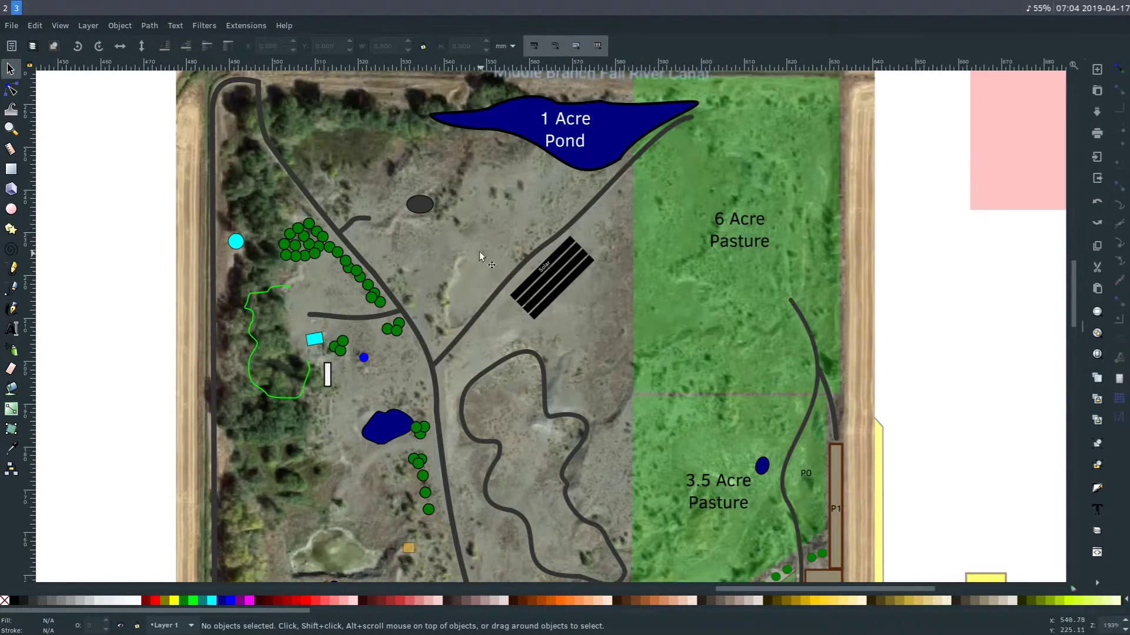
scroll(464, 244, down, 10)
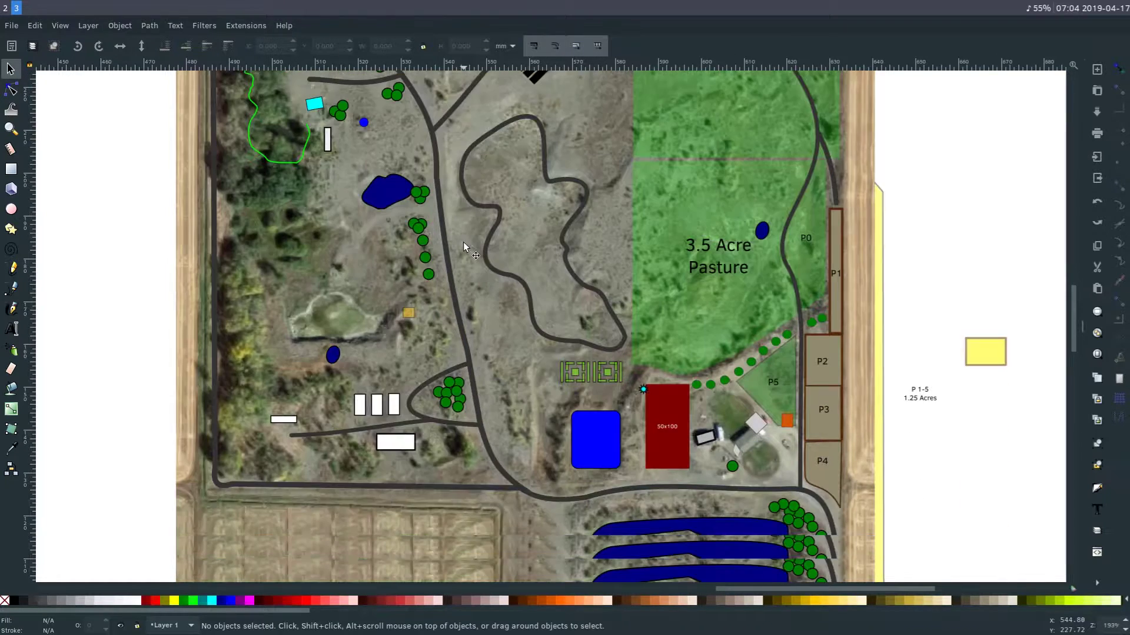
scroll(463, 242, down, 2)
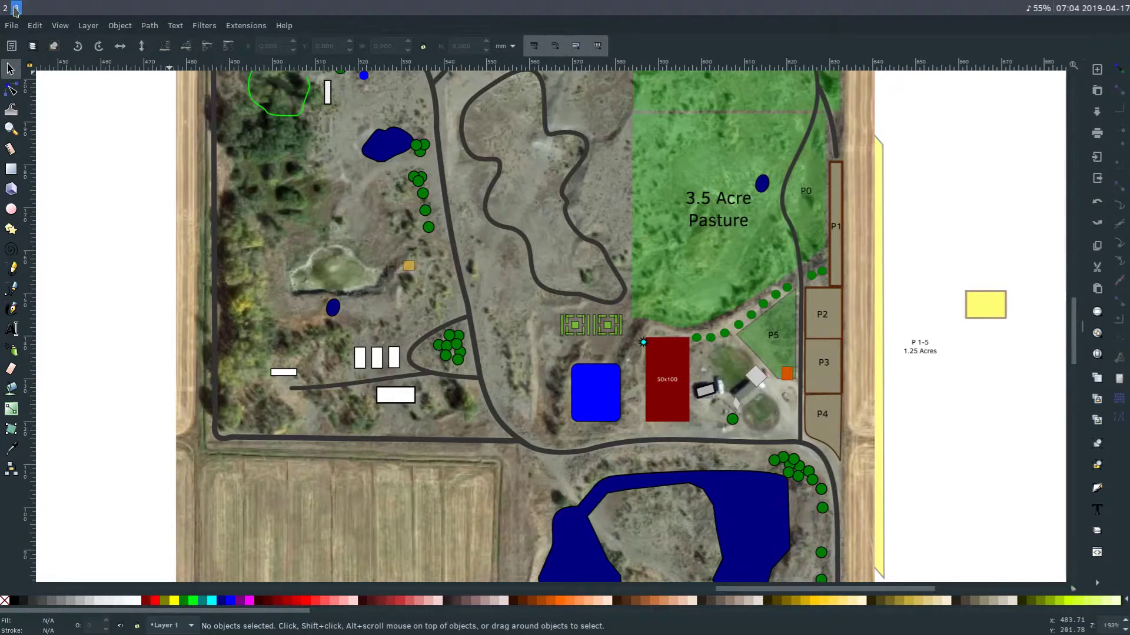
- Switch to the browser to examine the OpenMapTiles satellite map around southern Idaho, and return to the Inkscape drawing
click(6, 8)
scroll(399, 310, up, 2)
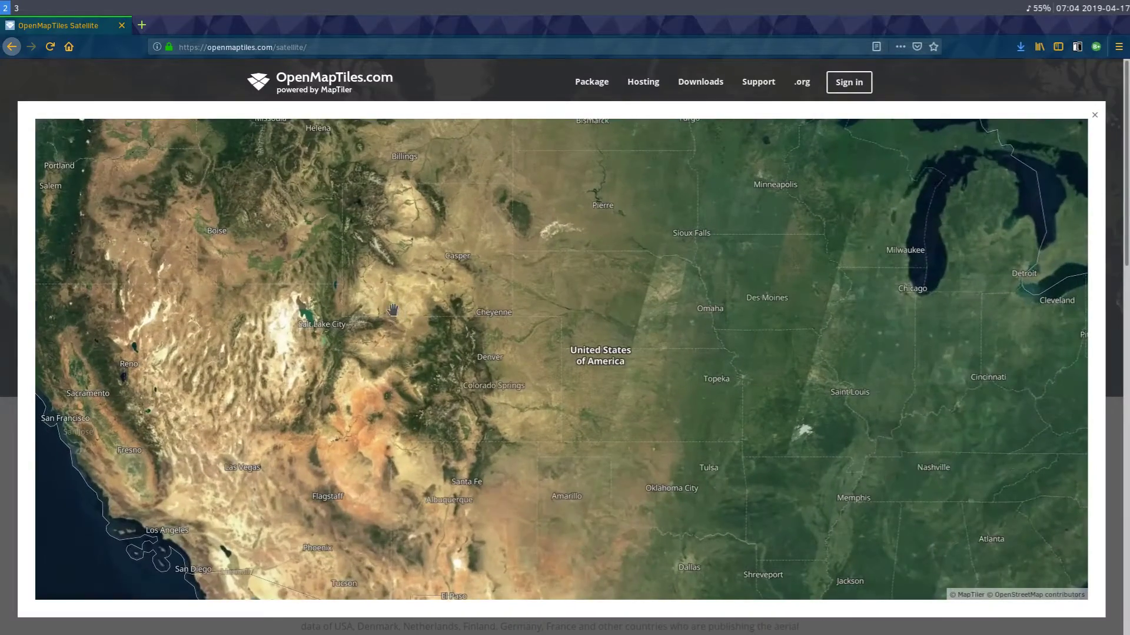
drag(254, 238, 413, 331)
scroll(447, 330, up, 3)
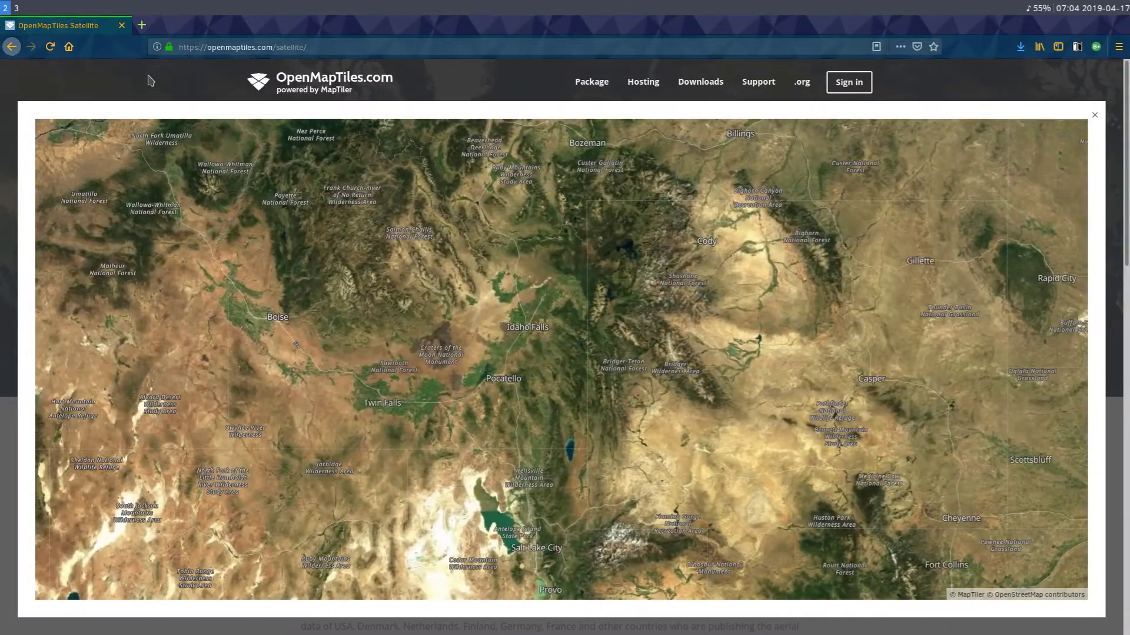
click(16, 8)
- Examine the separate satellite image with the blue 50x100 building, the house and the curved row of trees
scroll(454, 297, down, 5)
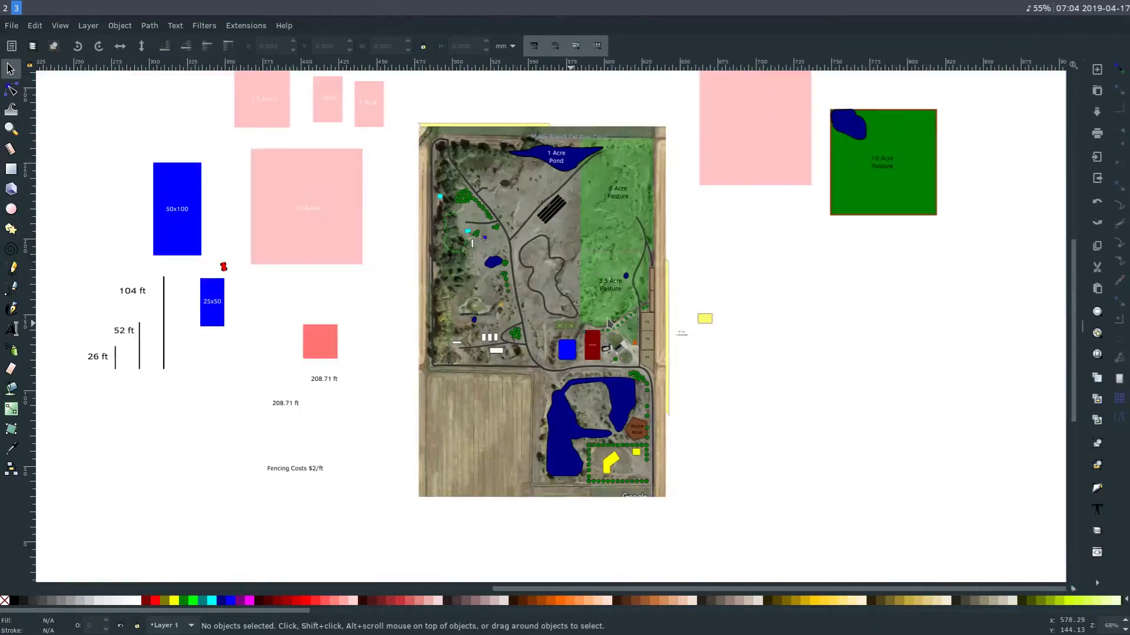
drag(373, 306, 545, 297)
key(plus)
key(plus)
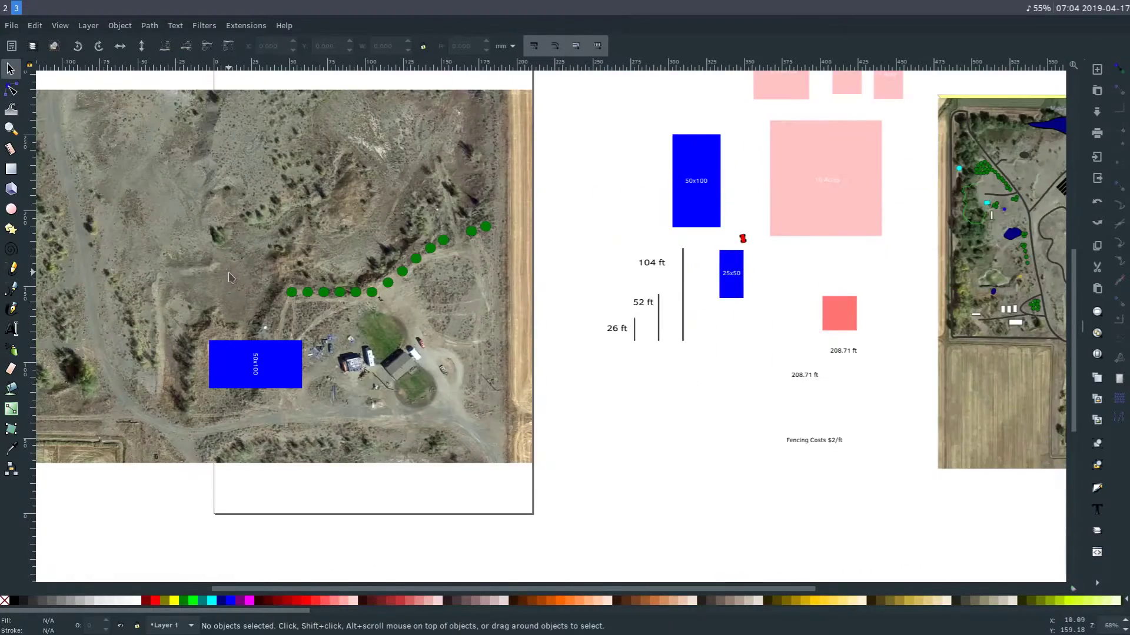
drag(240, 276, 682, 333)
key(plus)
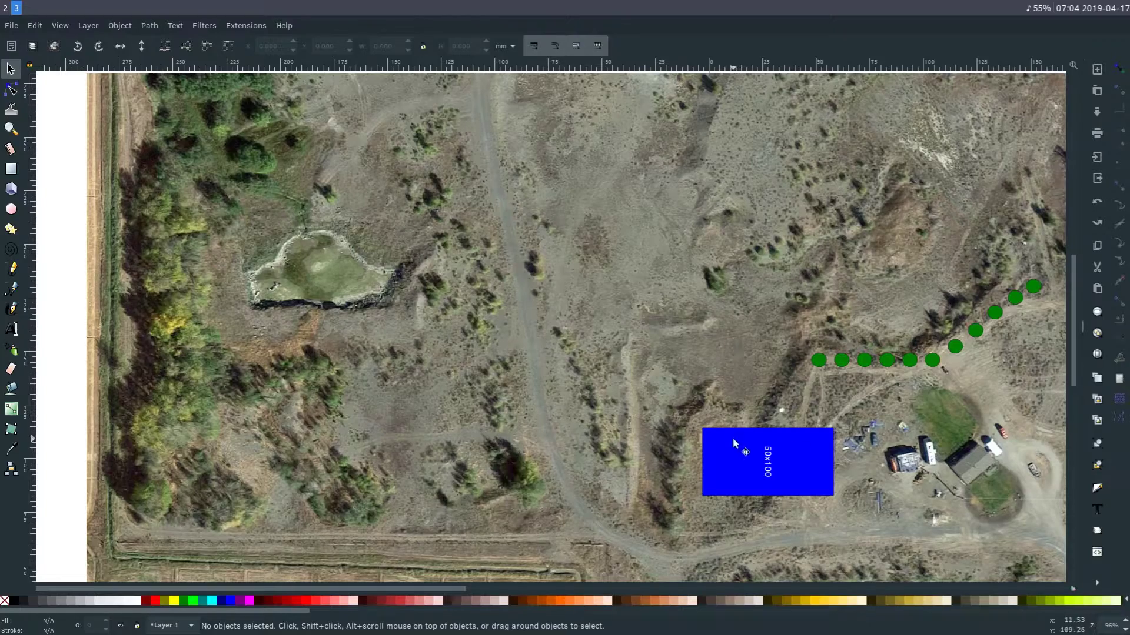
drag(868, 379, 565, 424)
key(plus)
key(plus)
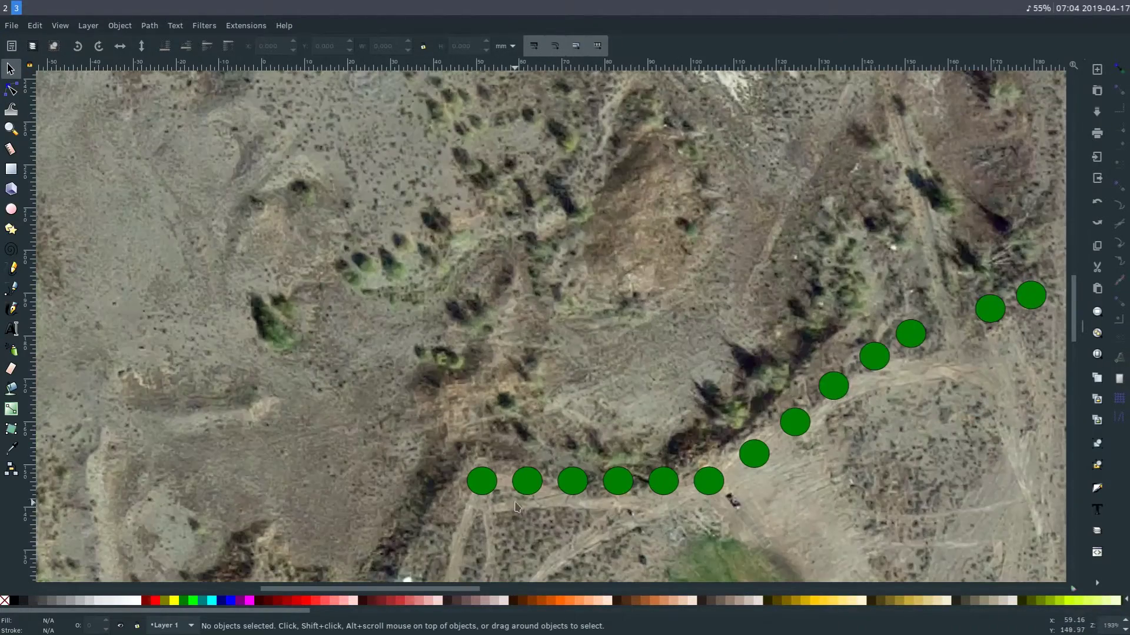
scroll(1022, 442, down, 2)
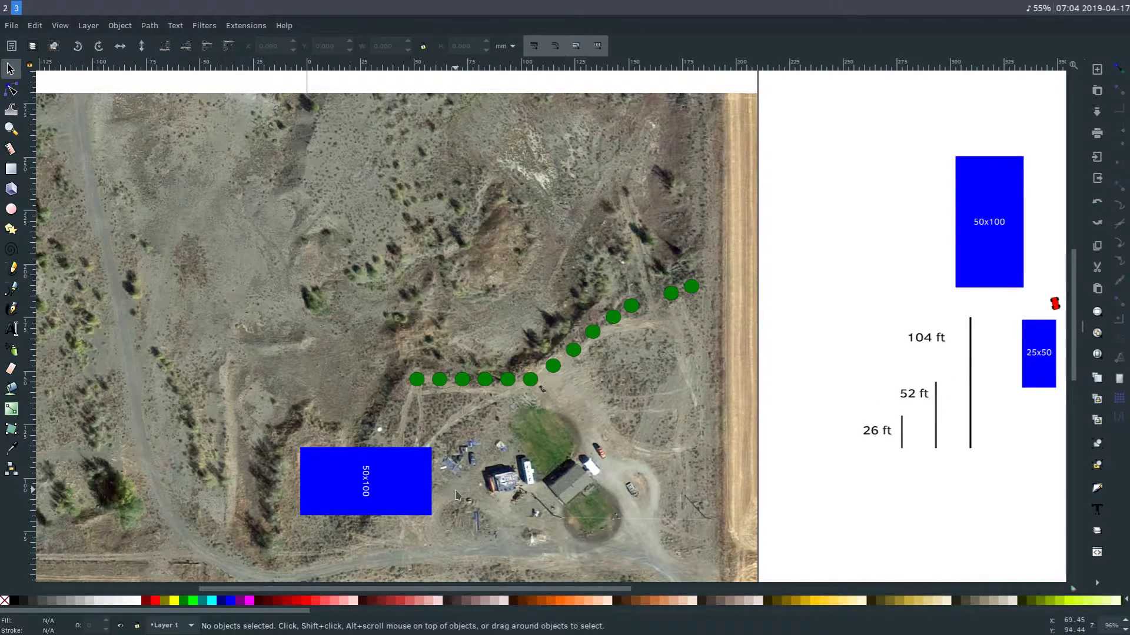
scroll(456, 495, down, 3)
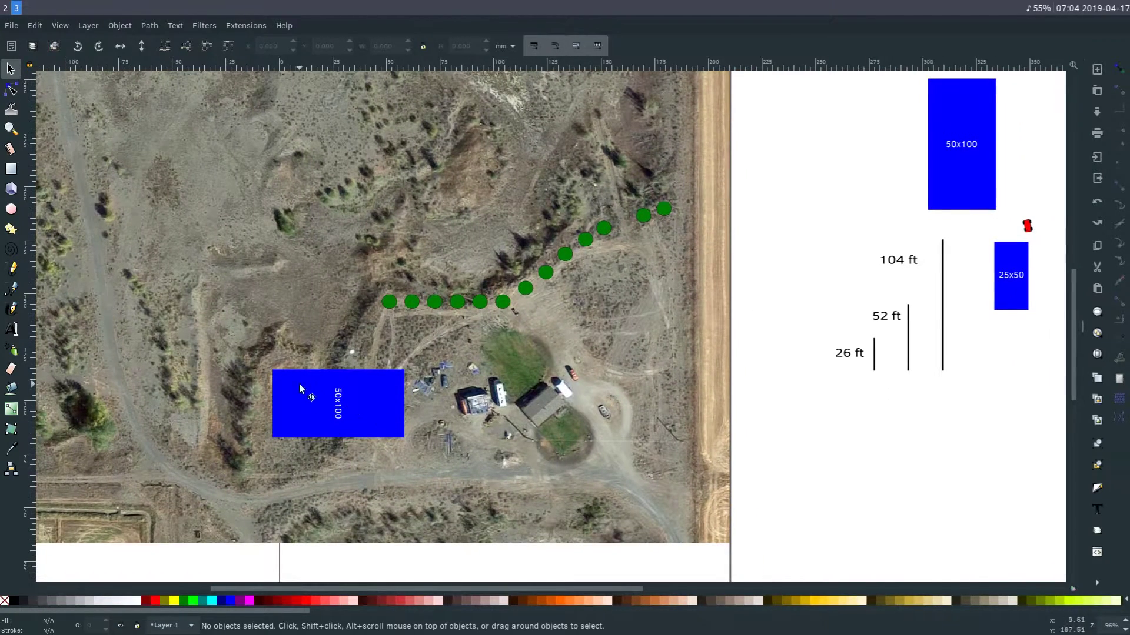
scroll(344, 408, up, 2)
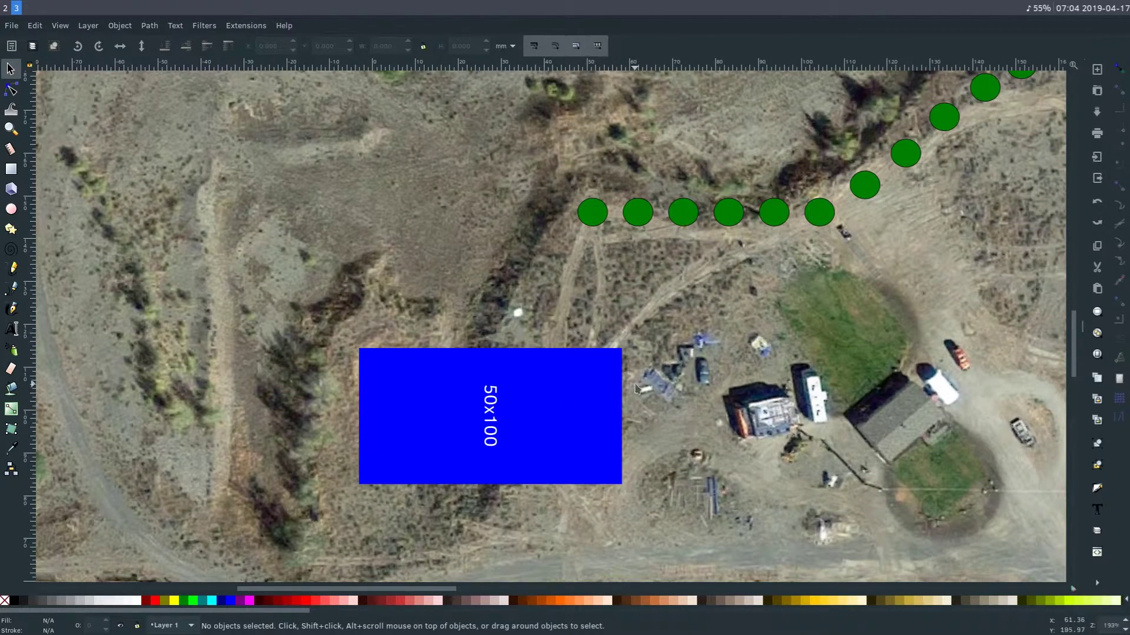
- Return to the full property plan and examine the lower ponds, Horse Area and tree-lined yard with the yellow buildings
key(minus)
key(minus)
drag(706, 290, 348, 323)
key(minus)
drag(788, 369, 432, 371)
scroll(432, 375, right, 10)
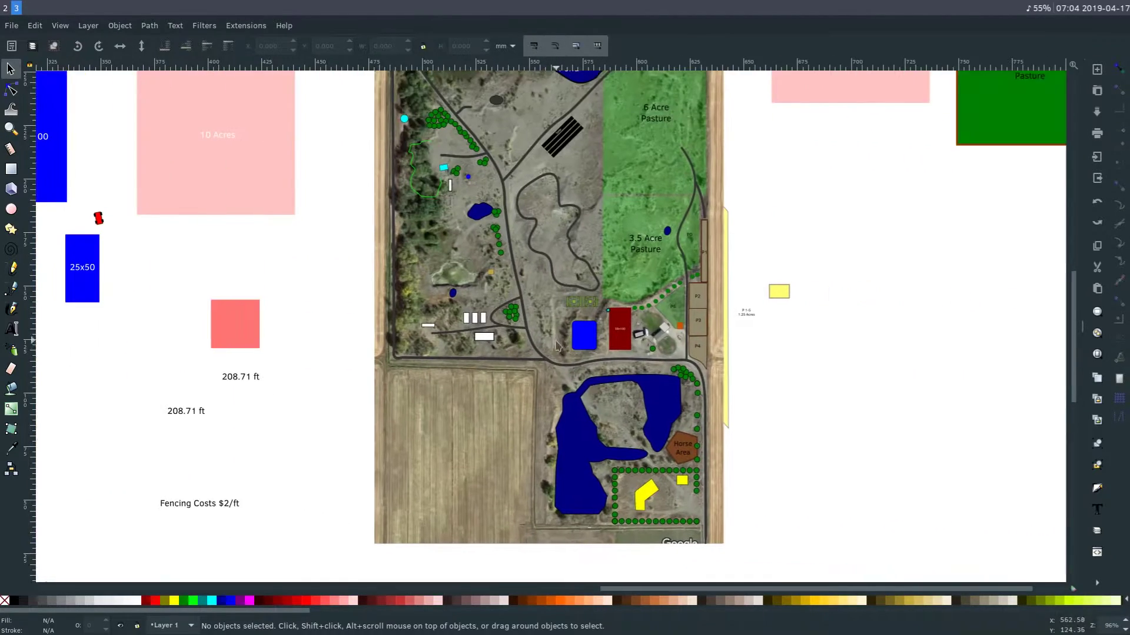
scroll(528, 340, up, 2)
scroll(527, 339, up, 1)
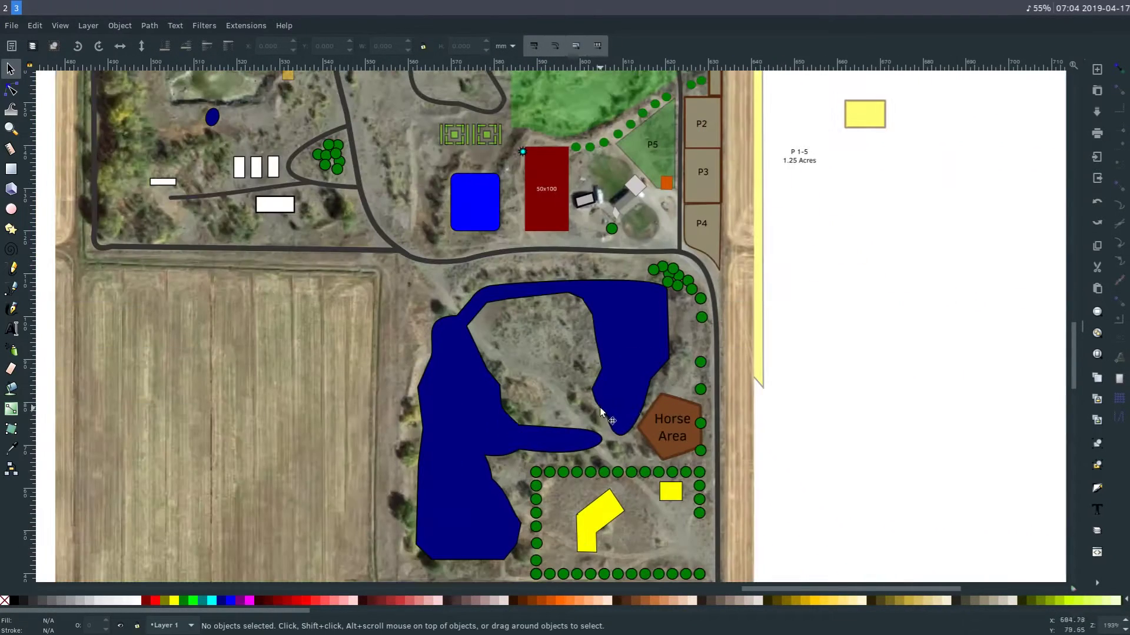
scroll(600, 410, up, 1)
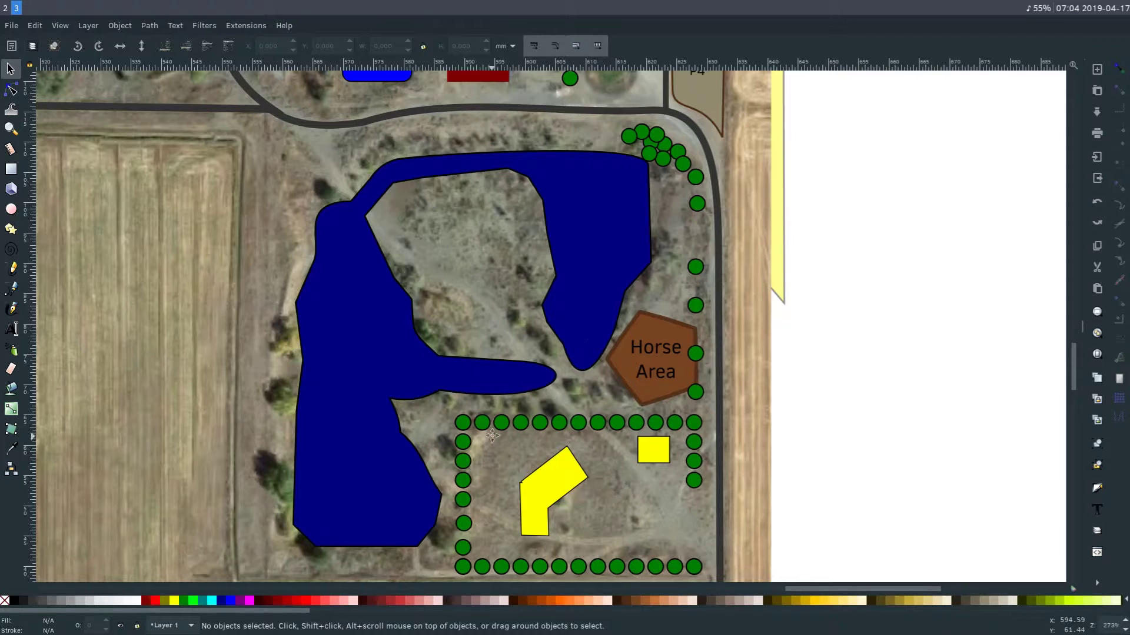
drag(492, 434, 497, 399)
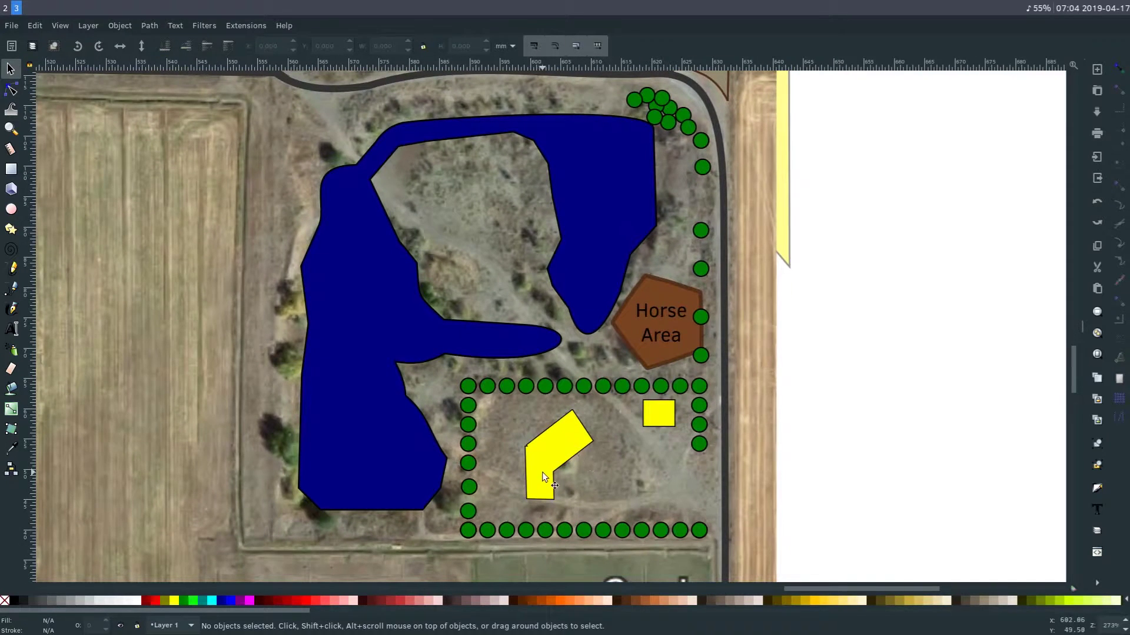
scroll(555, 450, up, 2)
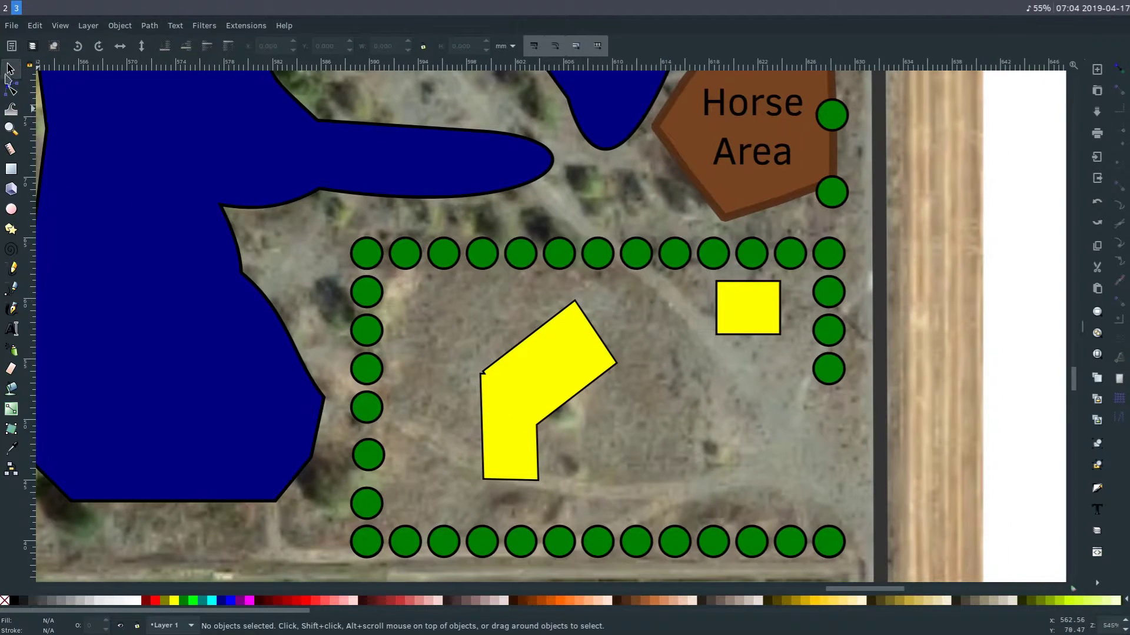
- Shift the small yellow rectangle slightly within the tree-lined yard
click(749, 318)
mouse_move(749, 318)
mouse_down()
mouse_move(714, 361)
mouse_move(754, 320)
mouse_up()
- Try moving one tree circle out of the row along the yard's northern edge, and undo it
drag(713, 254, 666, 241)
key(ctrl+z)
key(ctrl+z)
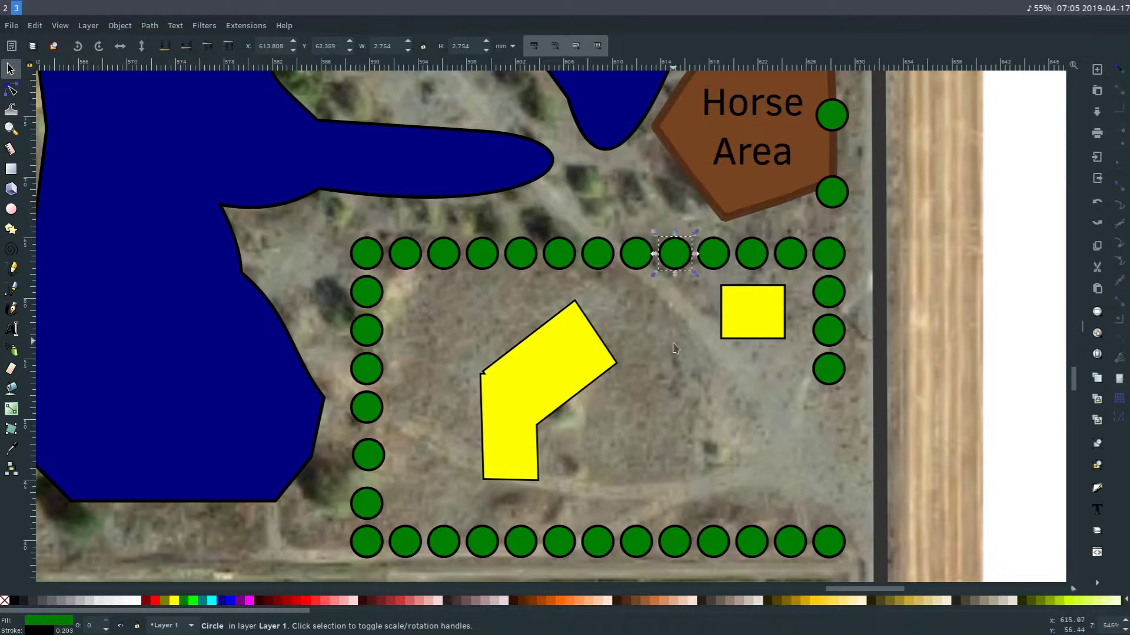
- Examine the lower ponds and the farmyard around the dark red 50x100 building, house and fenced pens
scroll(522, 383, down, 5)
scroll(522, 384, up, 6)
scroll(522, 377, down, 2)
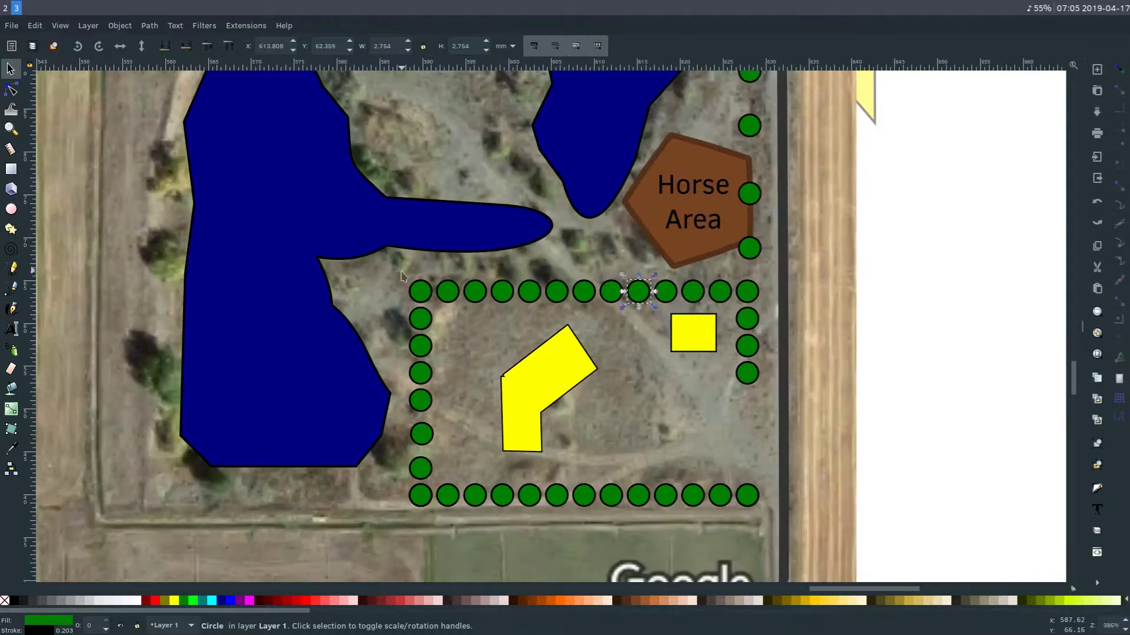
scroll(494, 310, up, 7)
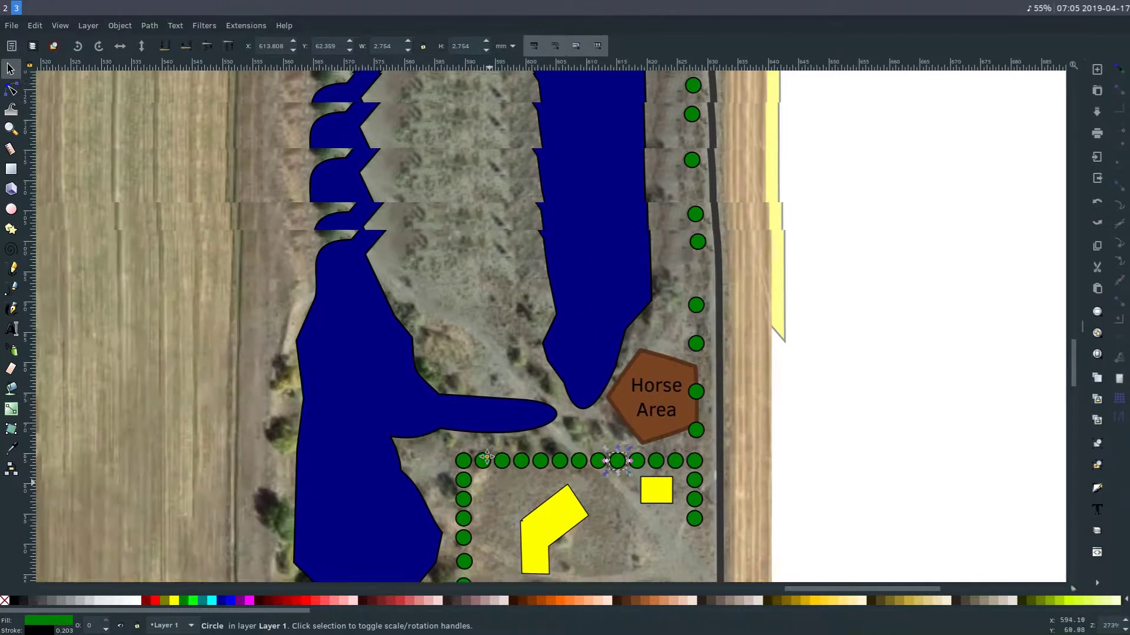
scroll(459, 334, up, 8)
scroll(514, 374, up, 1)
key(plus)
key(minus)
drag(736, 437, 640, 345)
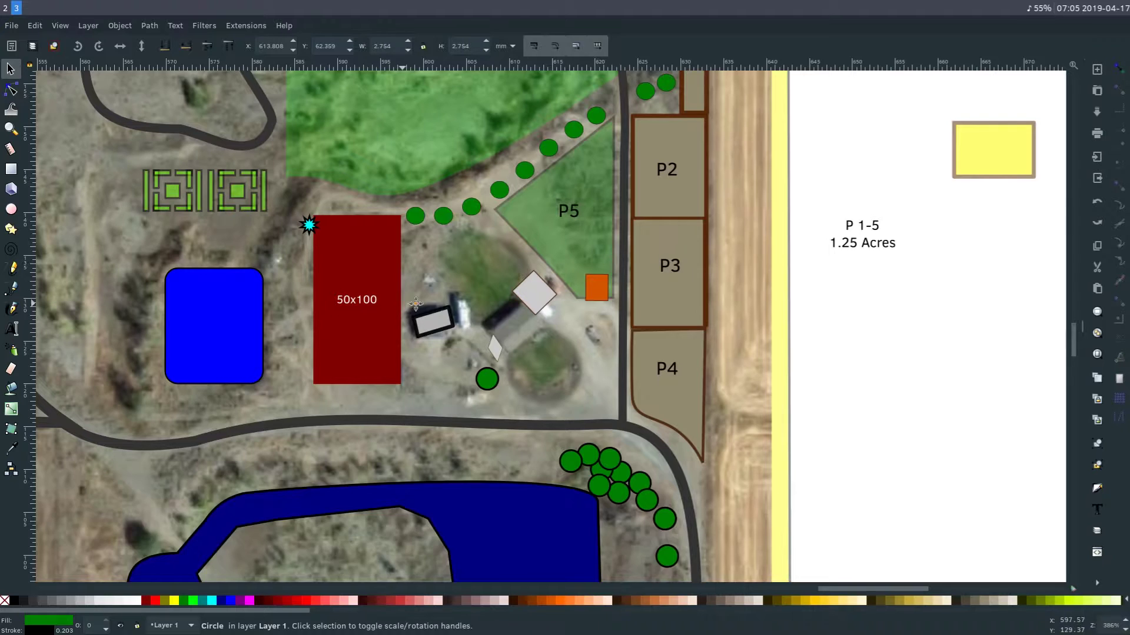
scroll(427, 305, left, 3)
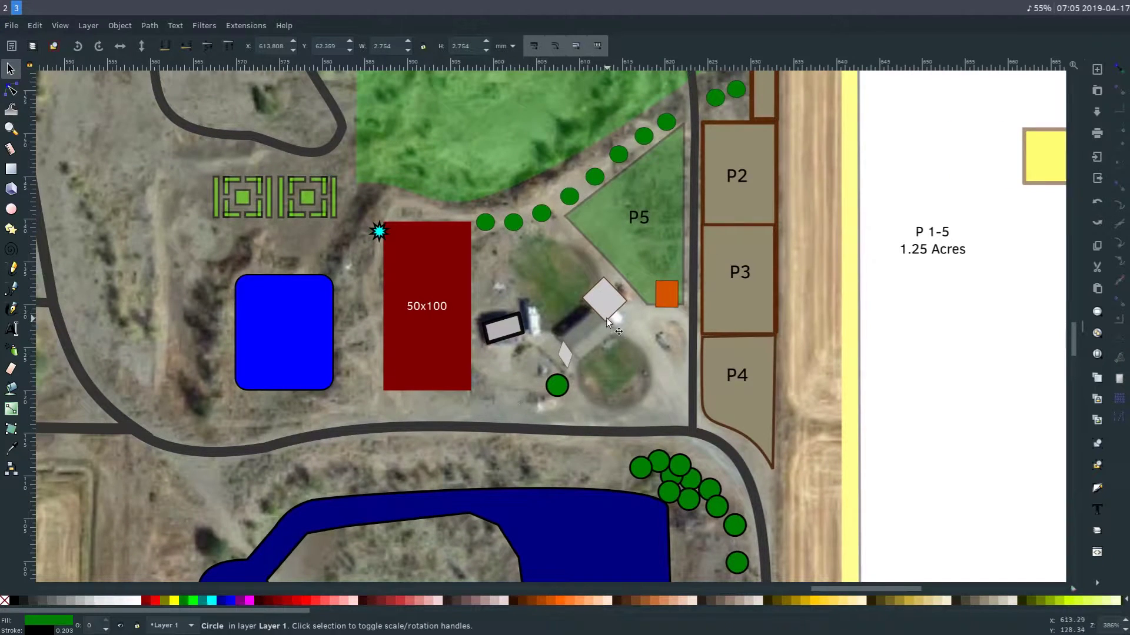
scroll(602, 318, up, 3)
click(532, 431)
mouse_move(705, 249)
mouse_down()
mouse_move(846, 159)
mouse_move(706, 240)
mouse_up()
drag(520, 440, 581, 417)
click(570, 499)
- Examine the green garden beds northwest of the 50x100 building, selecting individual beds
key(minus)
key(minus)
key(minus)
drag(205, 275, 484, 418)
key(plus)
key(plus)
key(plus)
key(plus)
click(439, 383)
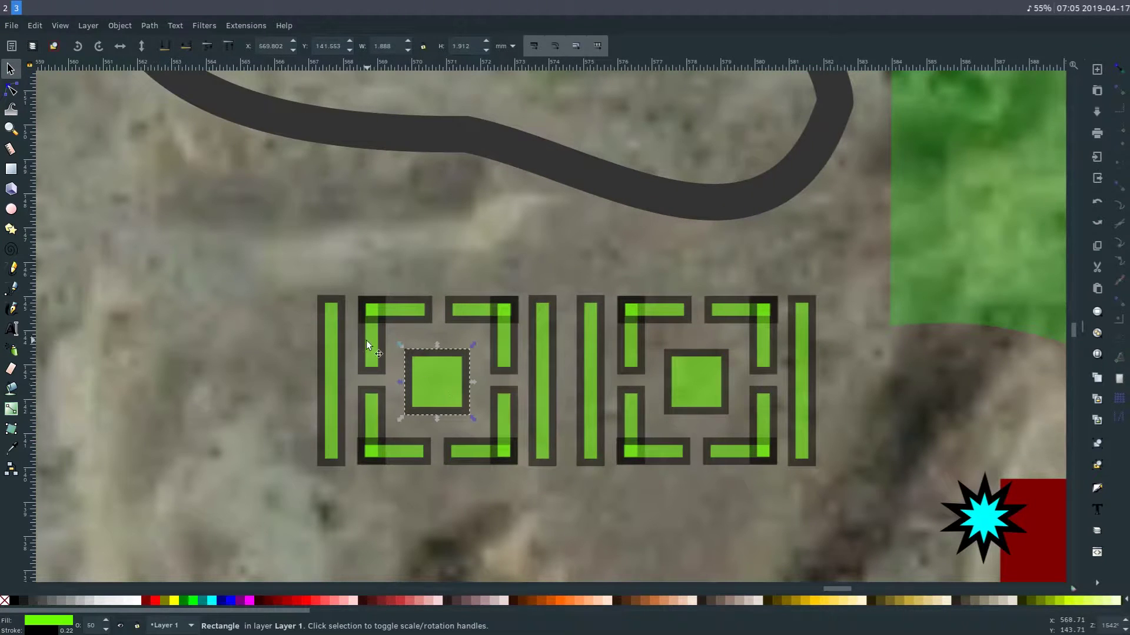
key(Escape)
click(330, 358)
click(546, 370)
- Examine the winding track loop beside the 3.5 Acre Pasture and the natural pond area west of the main road
key(minus)
key(minus)
key(plus)
key(minus)
key(minus)
drag(513, 253, 548, 507)
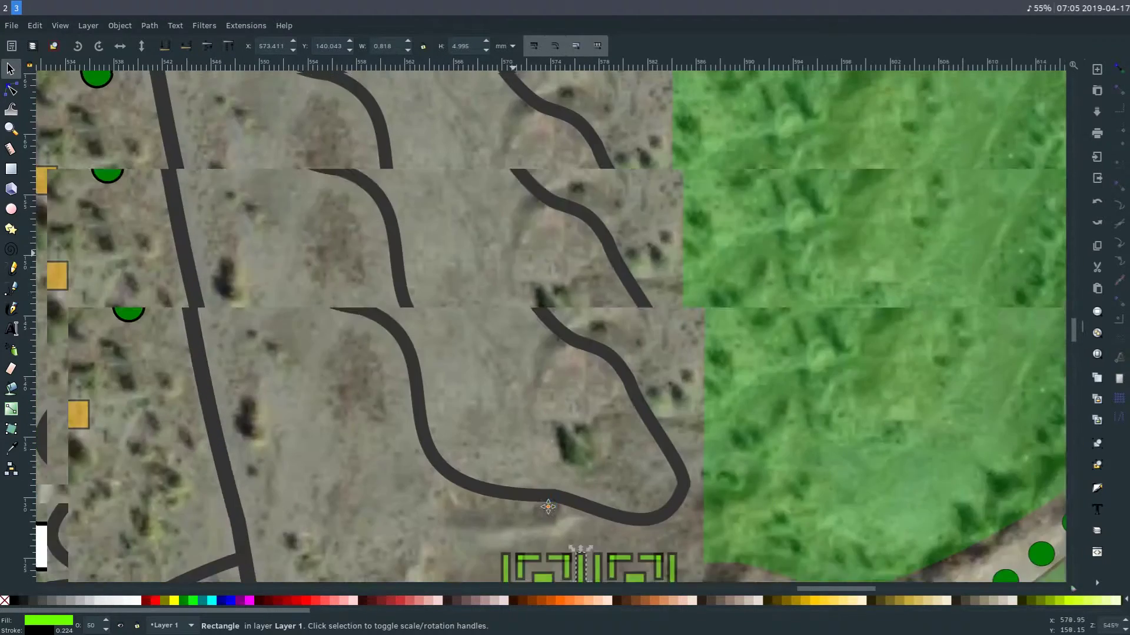
key(minus)
key(minus)
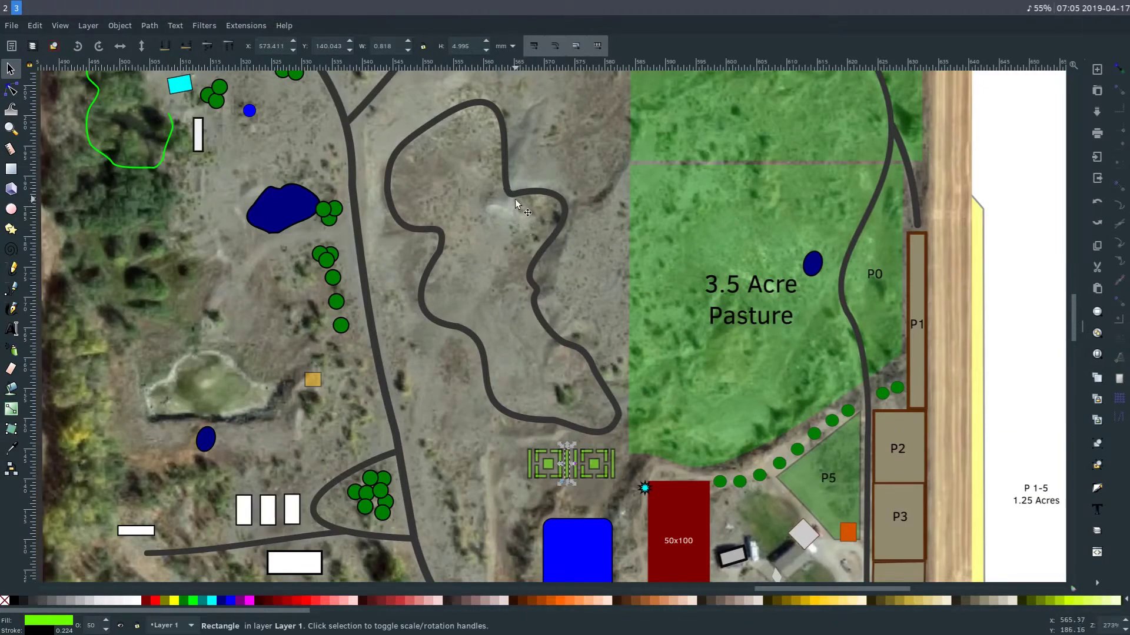
click(514, 202)
key(Escape)
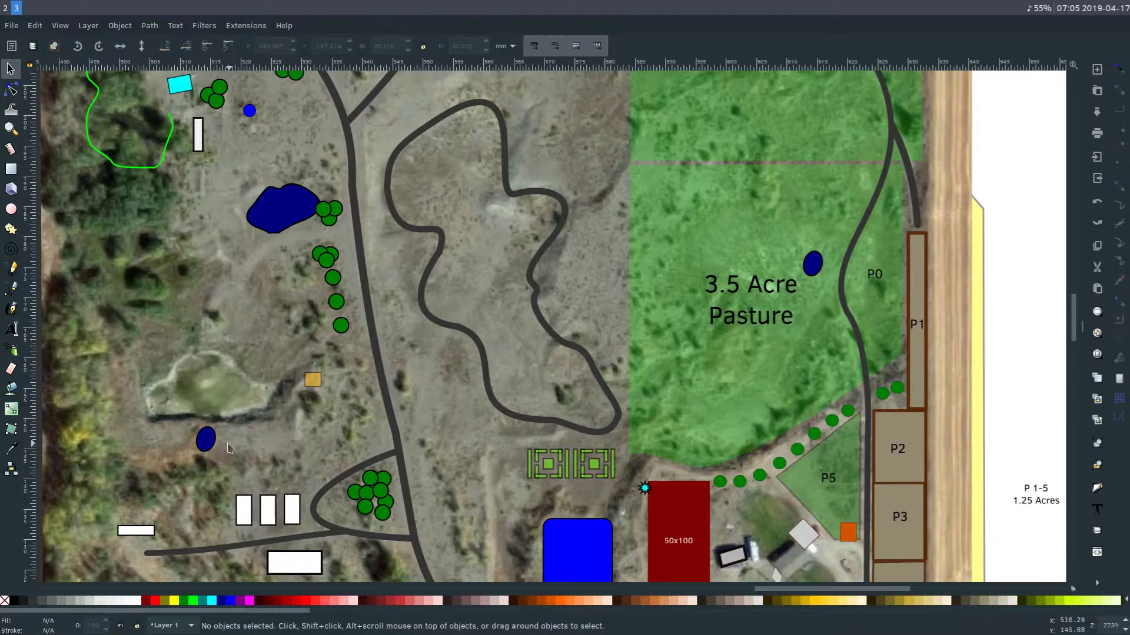
drag(276, 429, 531, 429)
key(plus)
key(plus)
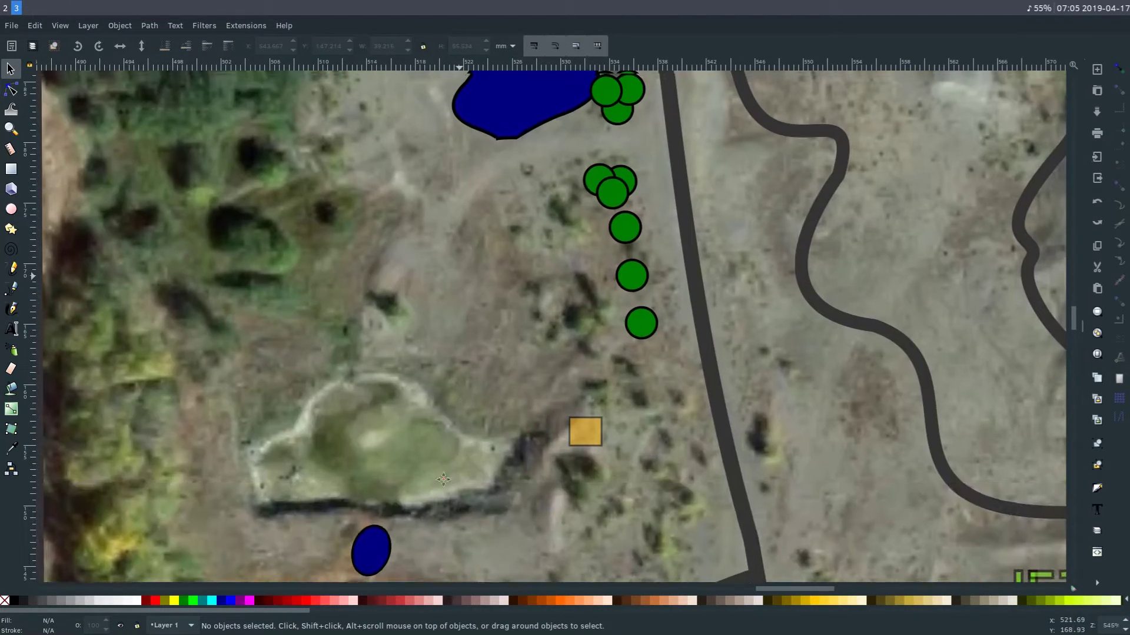
- Examine the small blue pond and the wooded northwest area up to the 1 Acre Pond
scroll(459, 275, up, 9)
click(540, 308)
scroll(356, 233, up, 10)
scroll(335, 259, left, 5)
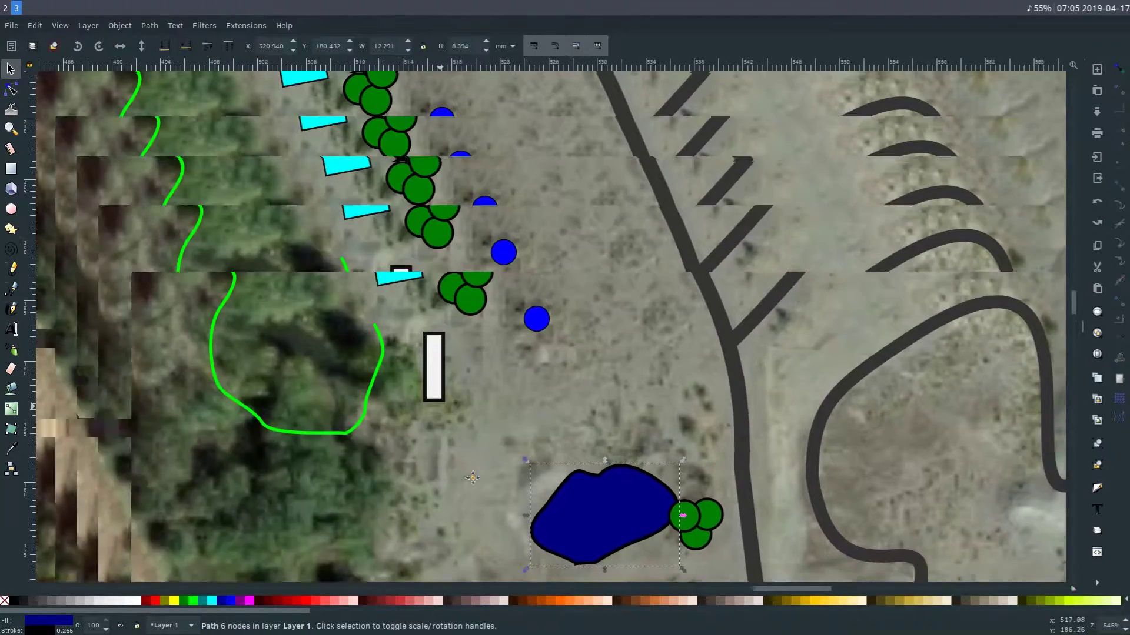
key(minus)
scroll(464, 331, up, 6)
key(minus)
key(minus)
drag(756, 214, 646, 272)
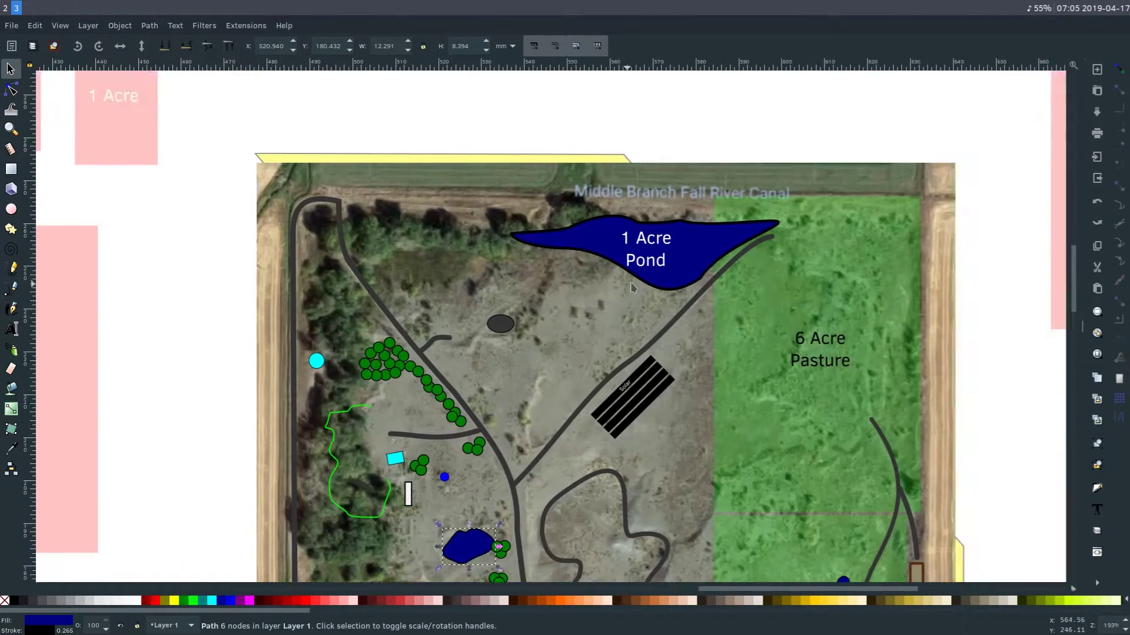
- Move the 1 Acre reference rectangle and its label onto the plan, over the solar array
key(minus)
key(minus)
click(433, 177)
drag(432, 172, 365, 255)
drag(409, 198, 797, 382)
key(plus)
key(plus)
key(plus)
drag(667, 423, 550, 299)
drag(650, 240, 689, 284)
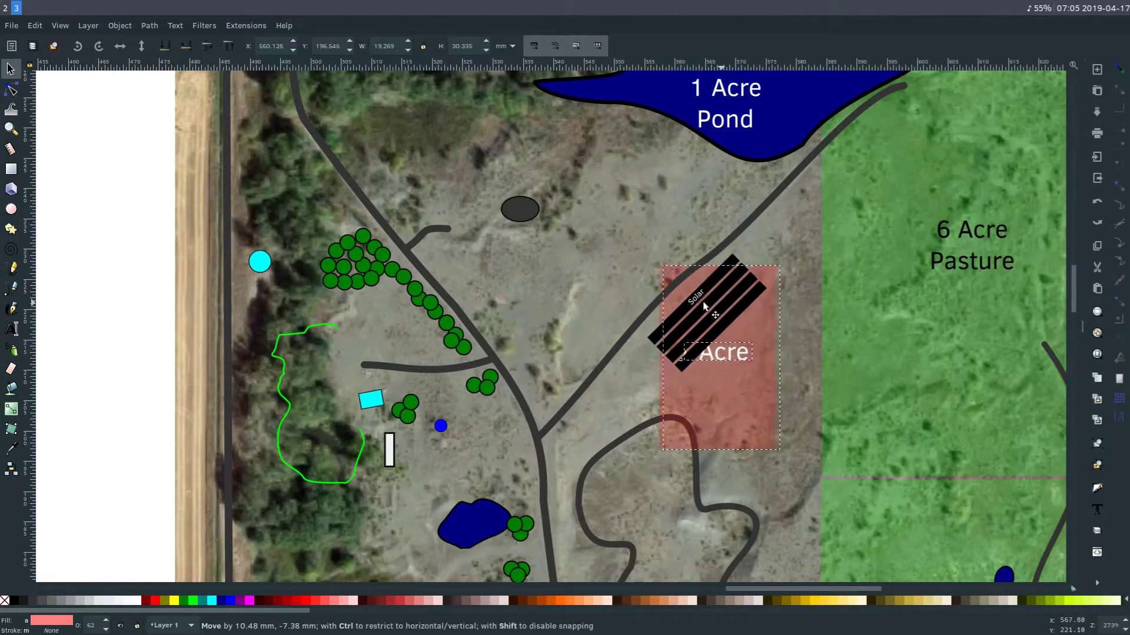
- Select the 1 Acre rectangle without its label, rotate it parallel to the solar array and align it with the panels
click(668, 293)
click(698, 450)
click(727, 447)
drag(772, 455, 620, 355)
drag(770, 417, 818, 401)
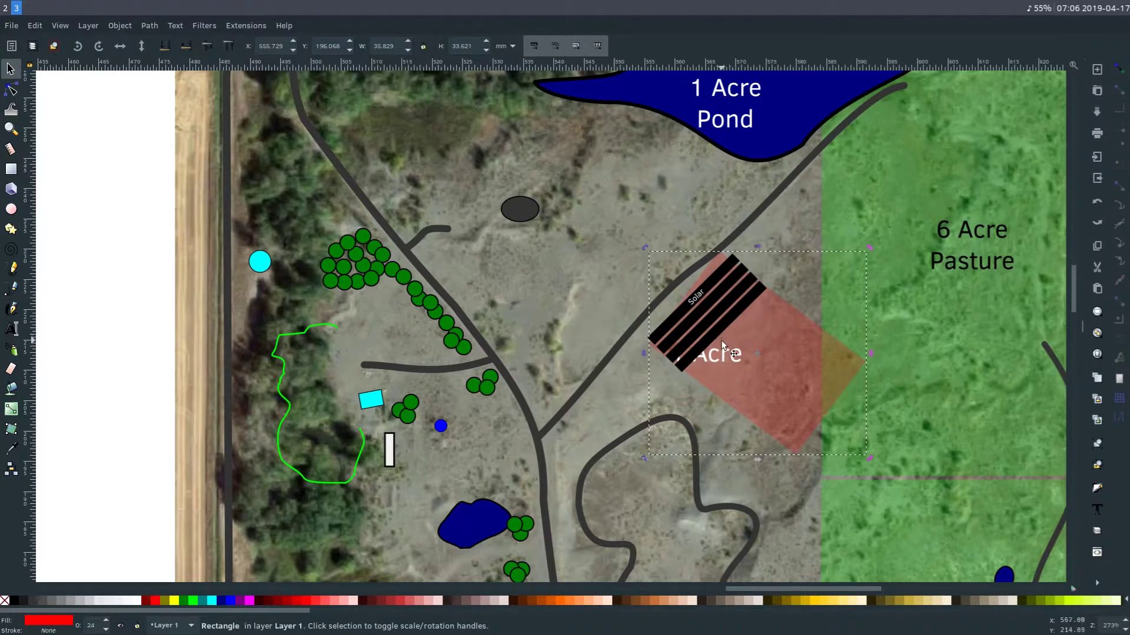
- Delete the red one-acre rectangle laid over the solar array
drag(769, 403, 766, 400)
key(Delete)
- Change the fill of the 6 Acre Pasture rectangle to red
drag(882, 381, 652, 366)
scroll(651, 366, right, 2)
scroll(739, 241, up, 2)
click(653, 268)
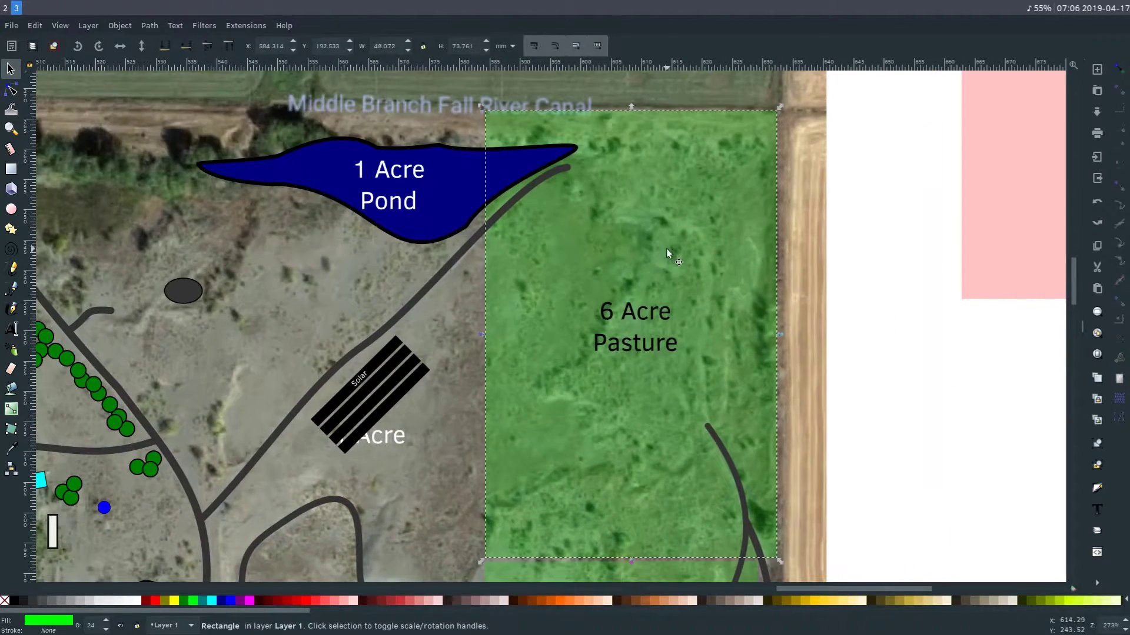
click(316, 600)
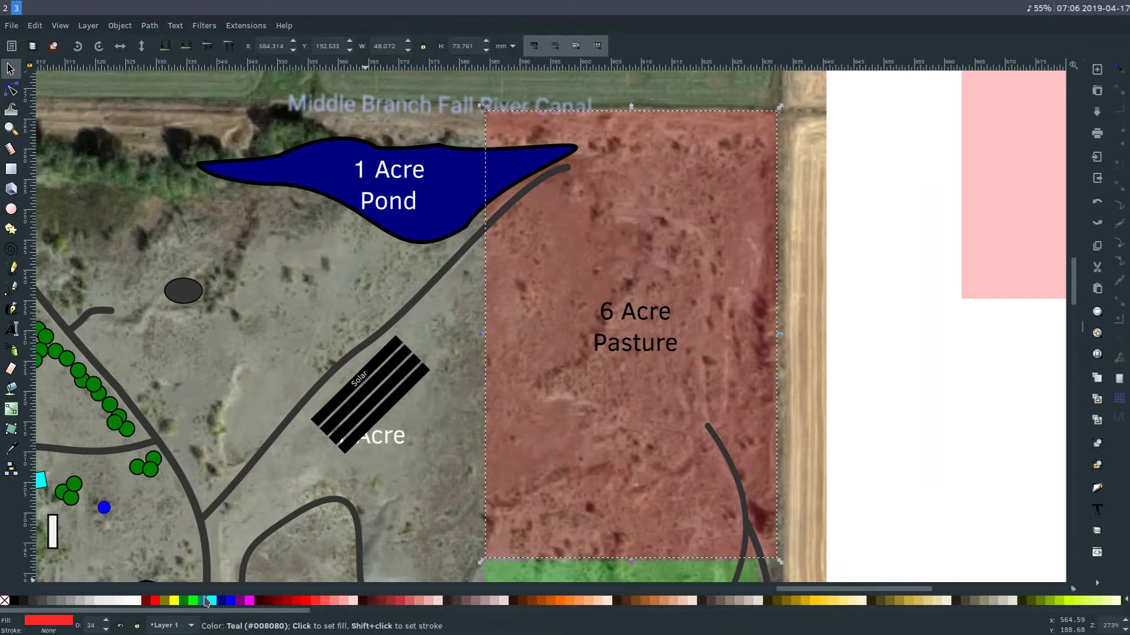
click(192, 601)
click(155, 602)
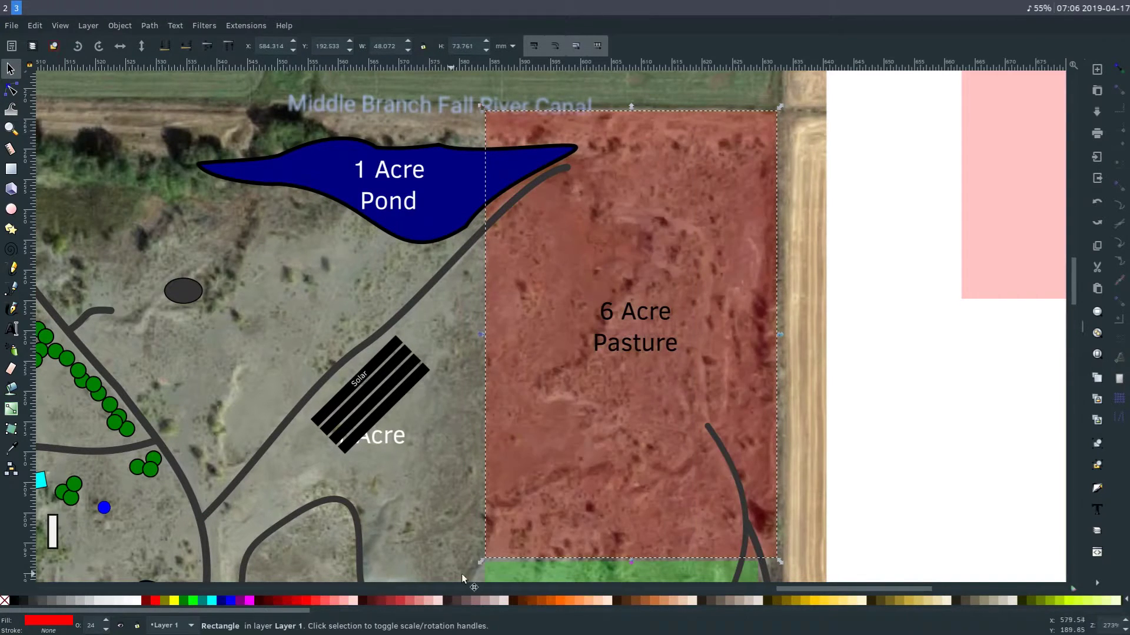
- Try an amber and a light red fill on the 6 Acre Pasture rectangle and undo both colour changes
click(812, 600)
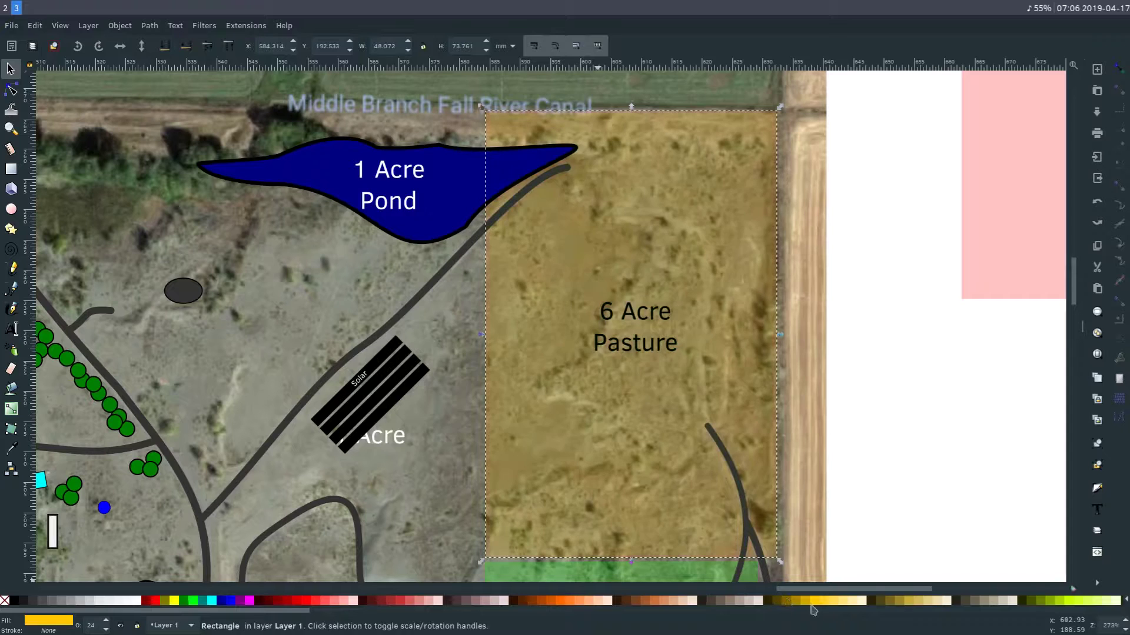
click(335, 601)
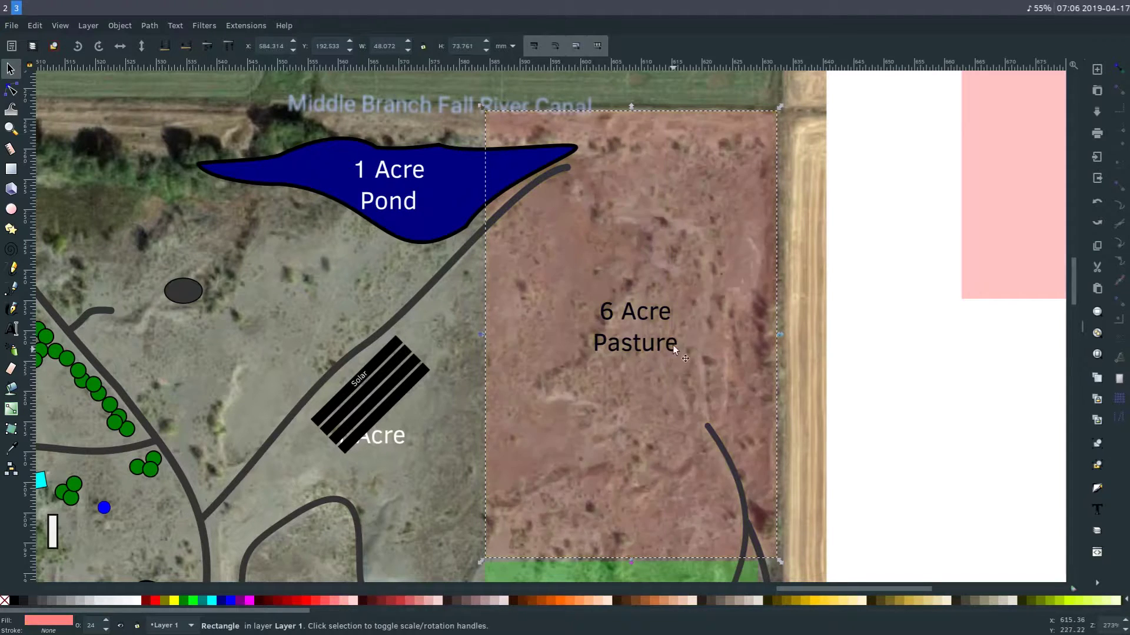
scroll(676, 353, up, 5)
scroll(675, 350, down, 3)
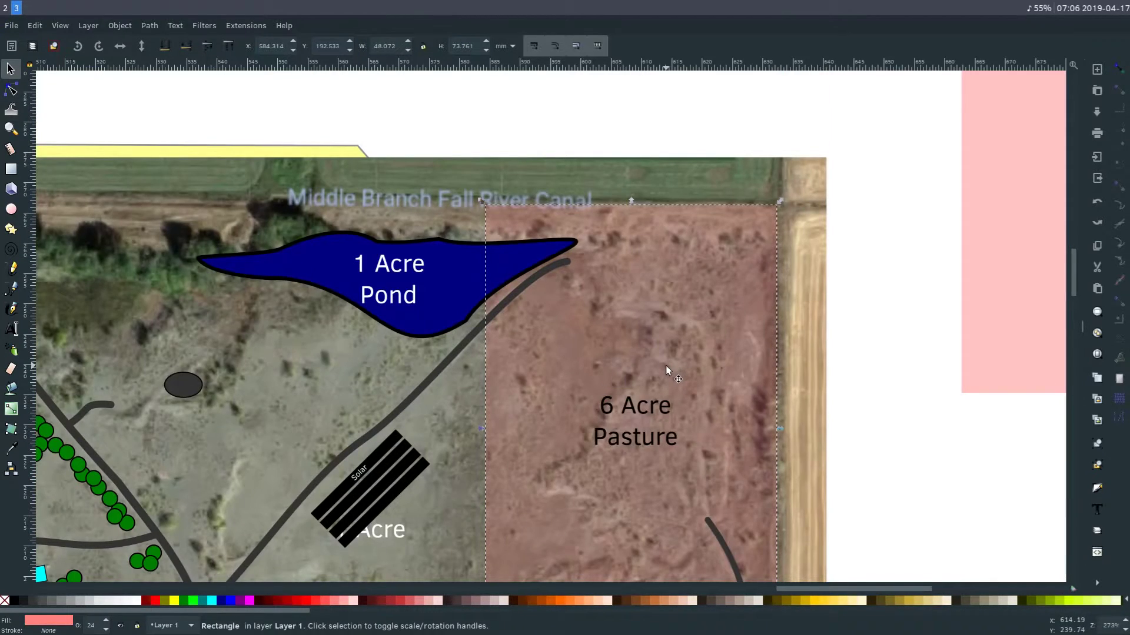
key(ctrl+z)
key(ctrl+z)
- Reshape the southern shoreline of the 1 Acre Pond by moving its southwest node outward and adjusting that node's curve handle
scroll(409, 426, down, 6)
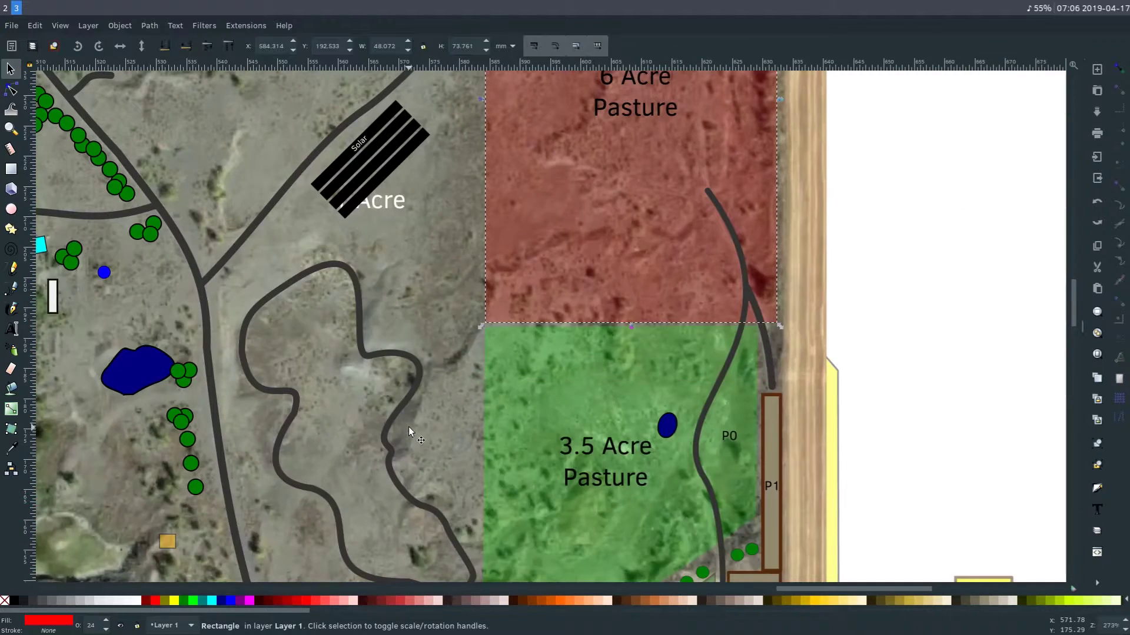
scroll(414, 416, up, 8)
click(322, 359)
key(n)
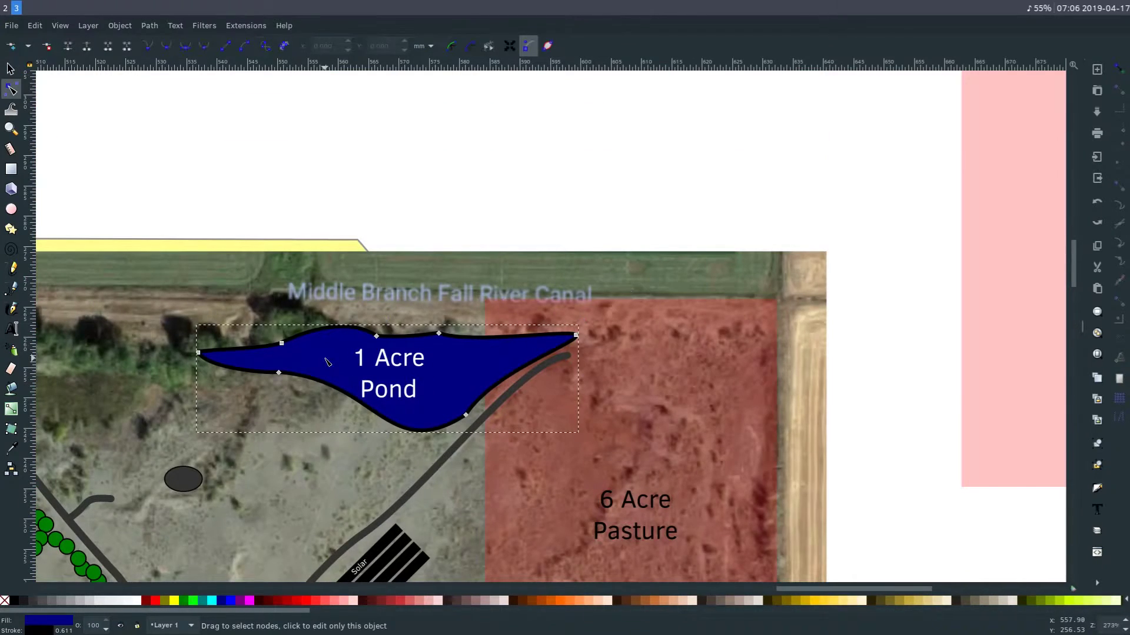
mouse_move(277, 411)
mouse_down()
mouse_move(277, 401)
mouse_move(254, 414)
mouse_move(278, 379)
mouse_move(251, 402)
mouse_move(261, 405)
mouse_up()
drag(359, 412, 332, 412)
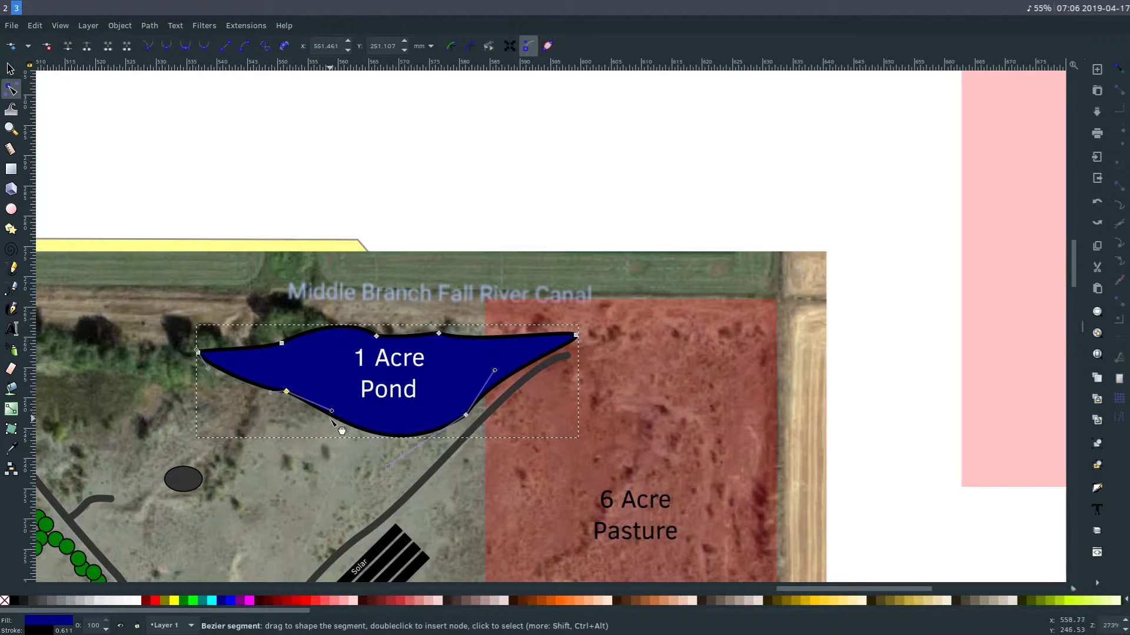
key(minus)
key(minus)
scroll(301, 454, down, 4)
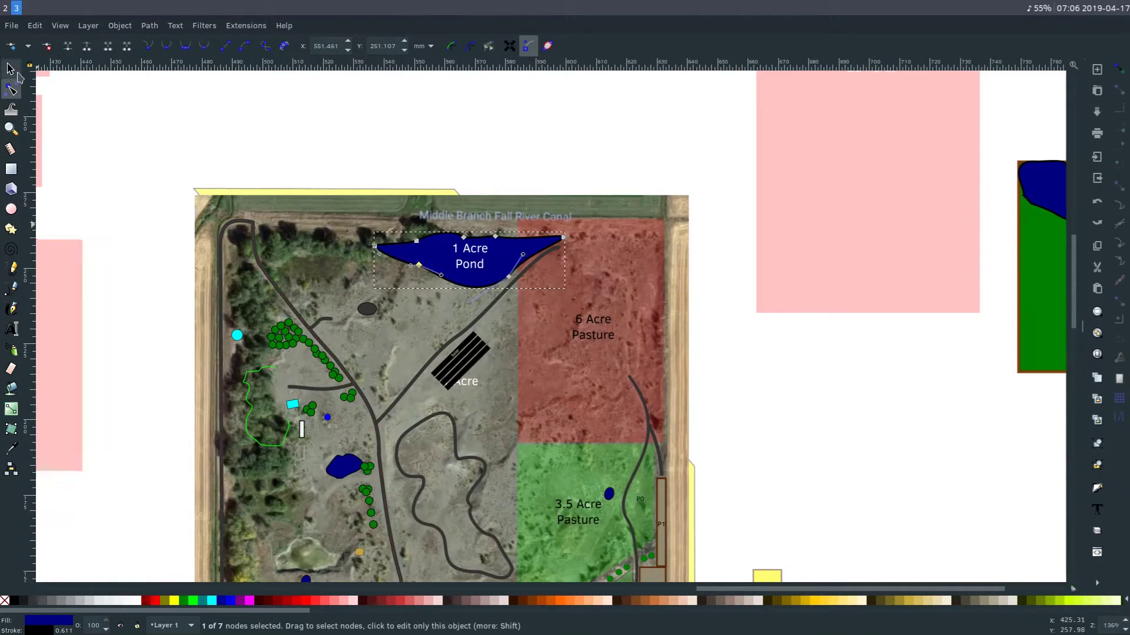
click(12, 70)
- Look over the southern part of the plan, from the 50x100 building and paddocks down to the Horse Area and yellow buildings
scroll(338, 399, down, 7)
key(plus)
key(plus)
scroll(337, 415, down, 7)
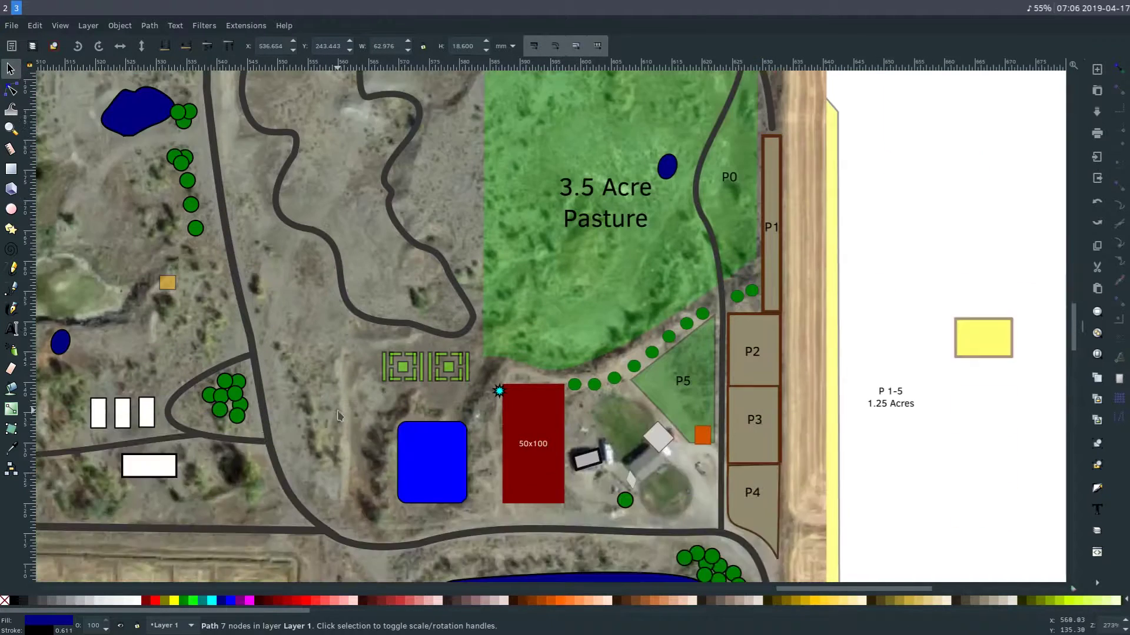
scroll(510, 360, down, 2)
scroll(510, 360, down, 3)
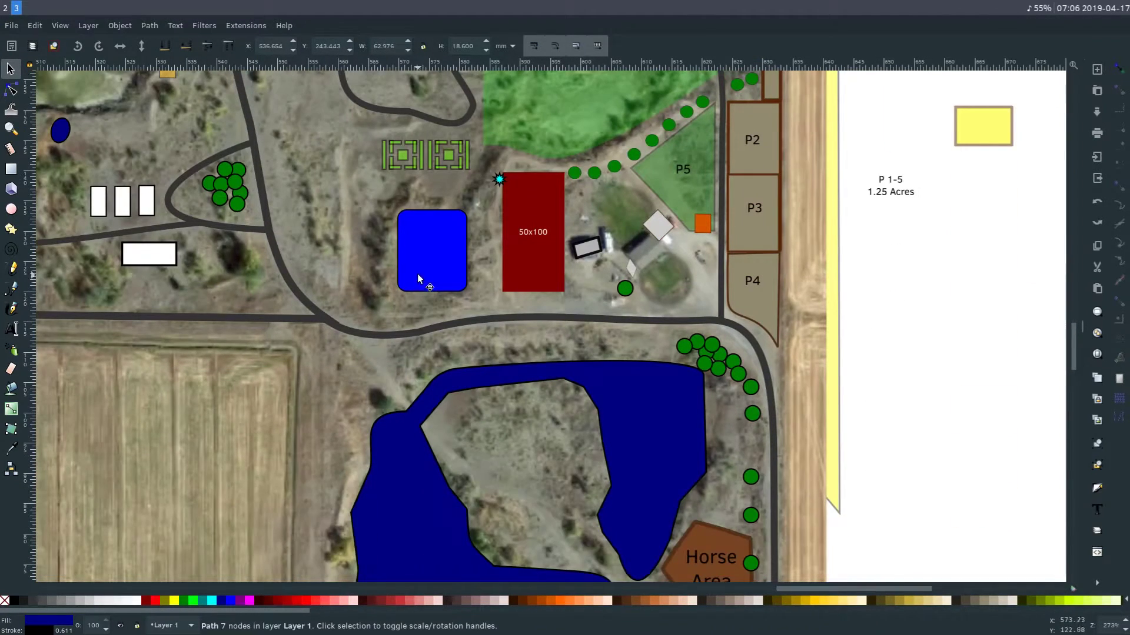
scroll(665, 353, down, 8)
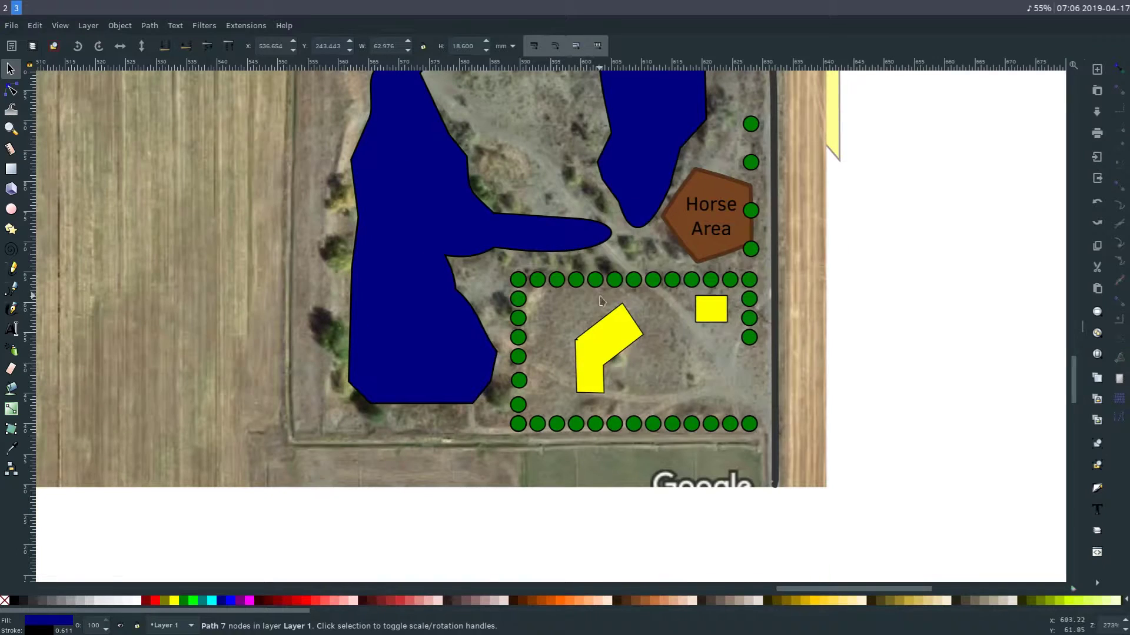
scroll(601, 301, down, 3)
scroll(581, 302, up, 2)
drag(209, 179, 413, 368)
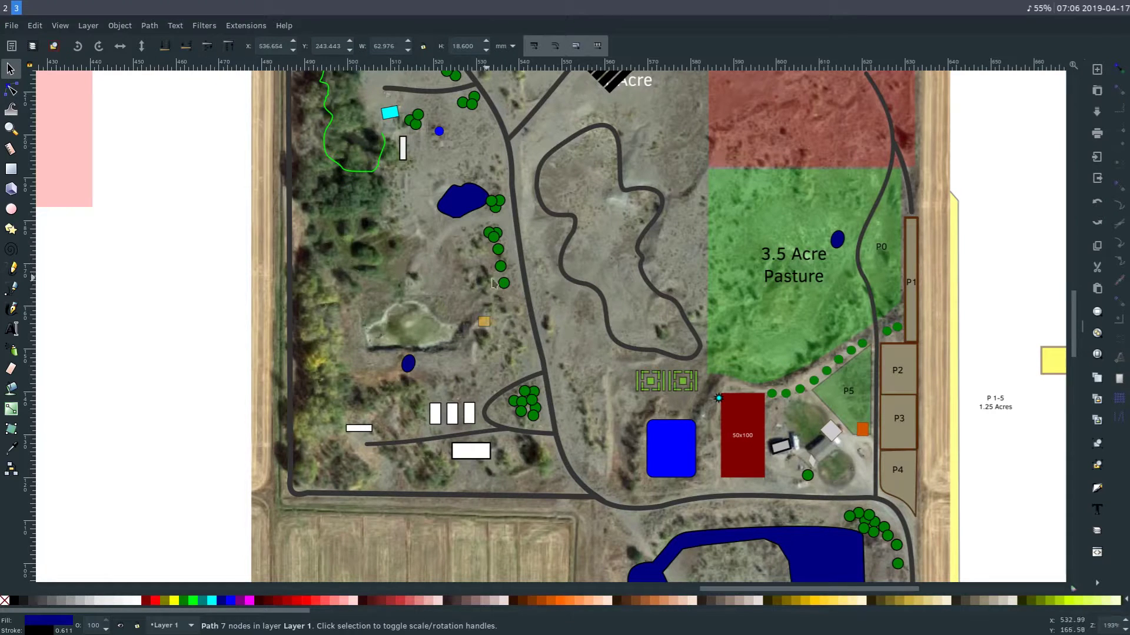
- Inspect the roads and tree line in the plan's northwest corner, west of the 1 Acre Pond
scroll(694, 266, up, 9)
scroll(386, 204, down, 3)
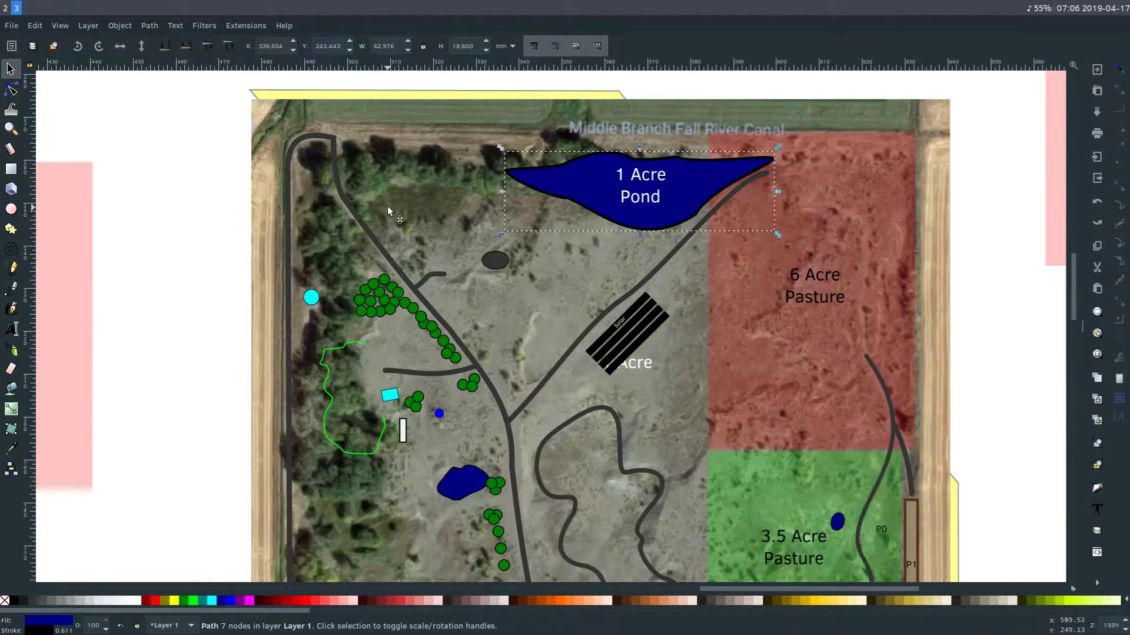
key(plus)
key(plus)
scroll(412, 291, up, 2)
drag(343, 185, 426, 411)
double_click(360, 287)
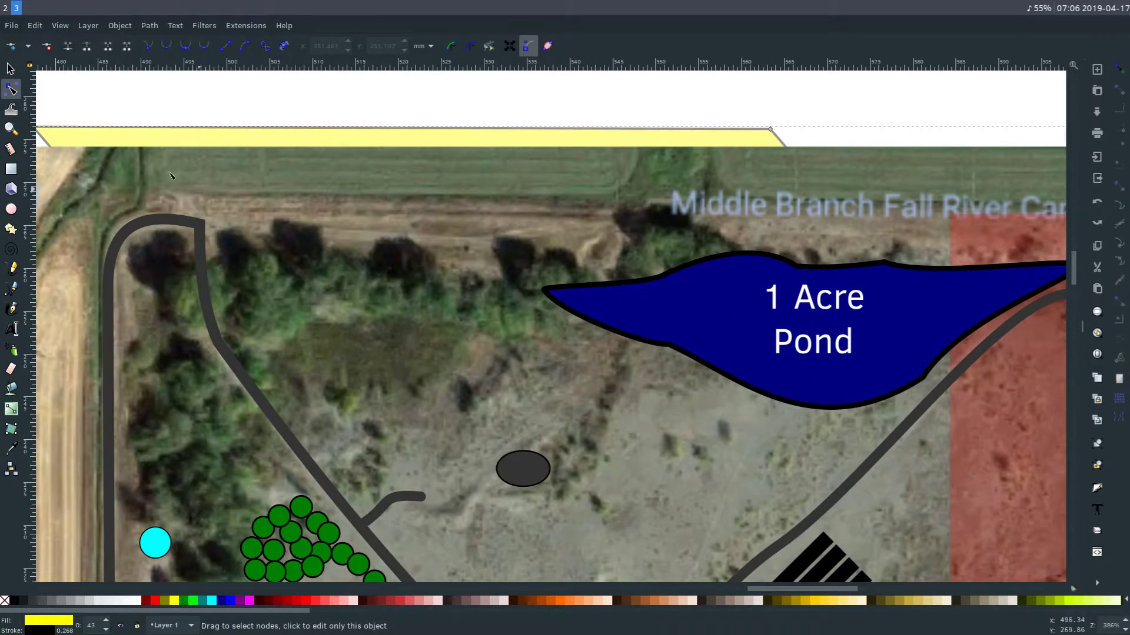
key(s)
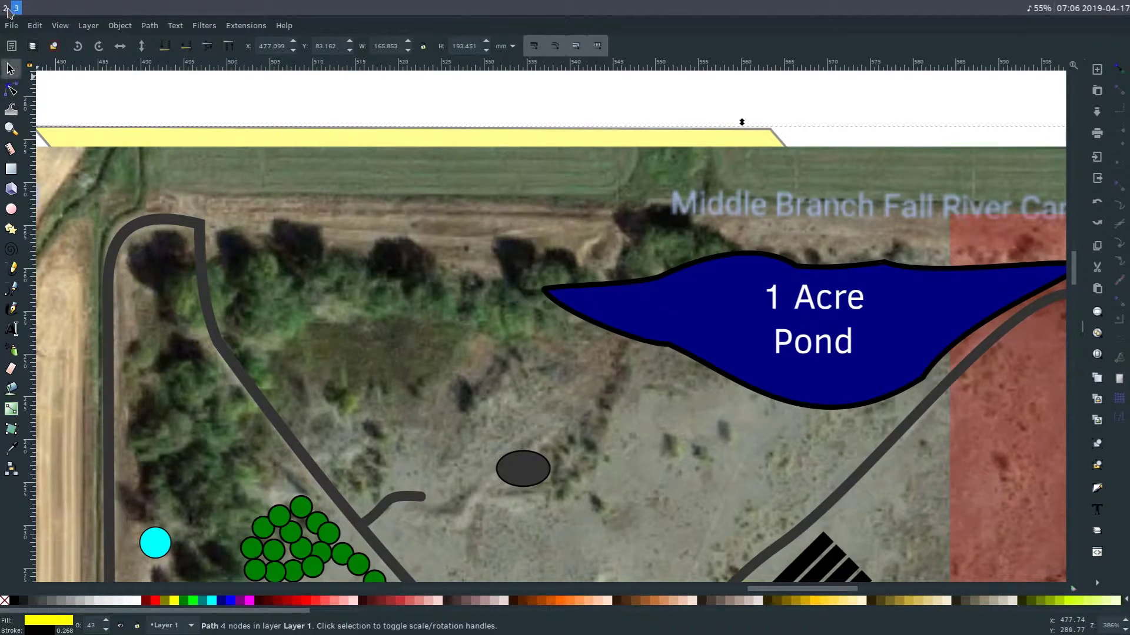
- Switch to the OpenMapTiles satellite map in the browser and zoom in on the Rockland area southwest of Pocatello
key(super+2)
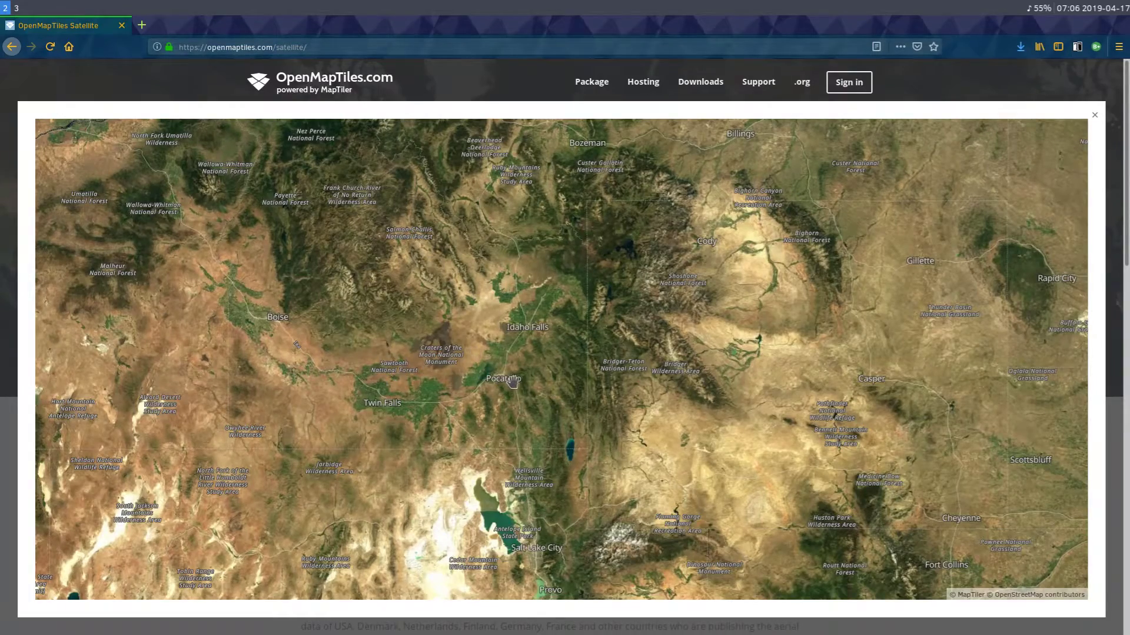
scroll(513, 383, up, 5)
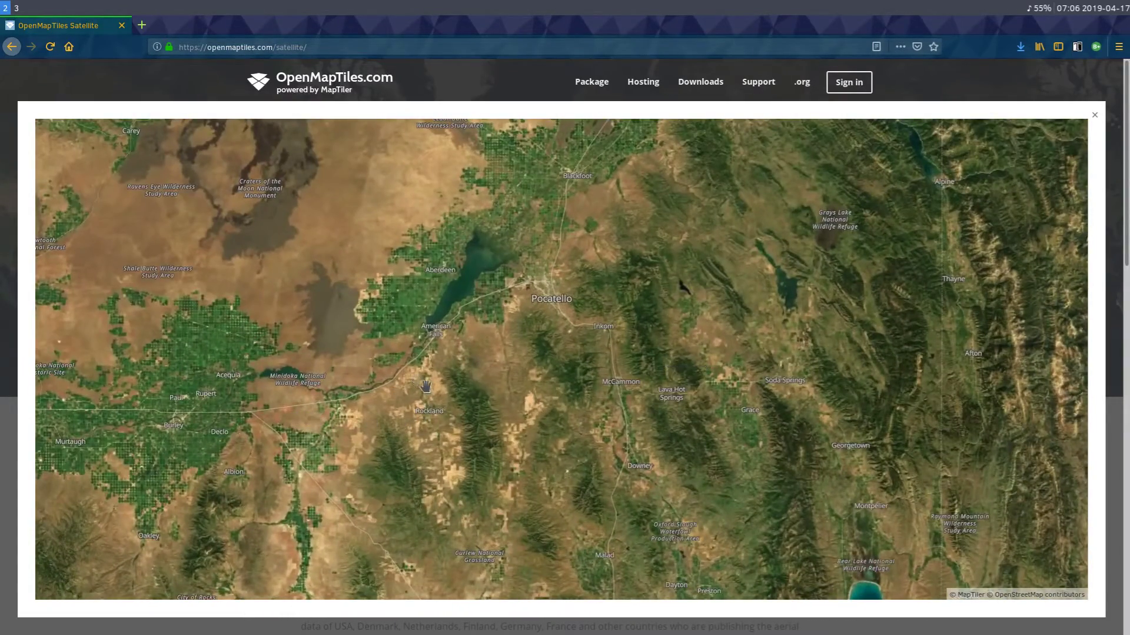
scroll(429, 436, up, 5)
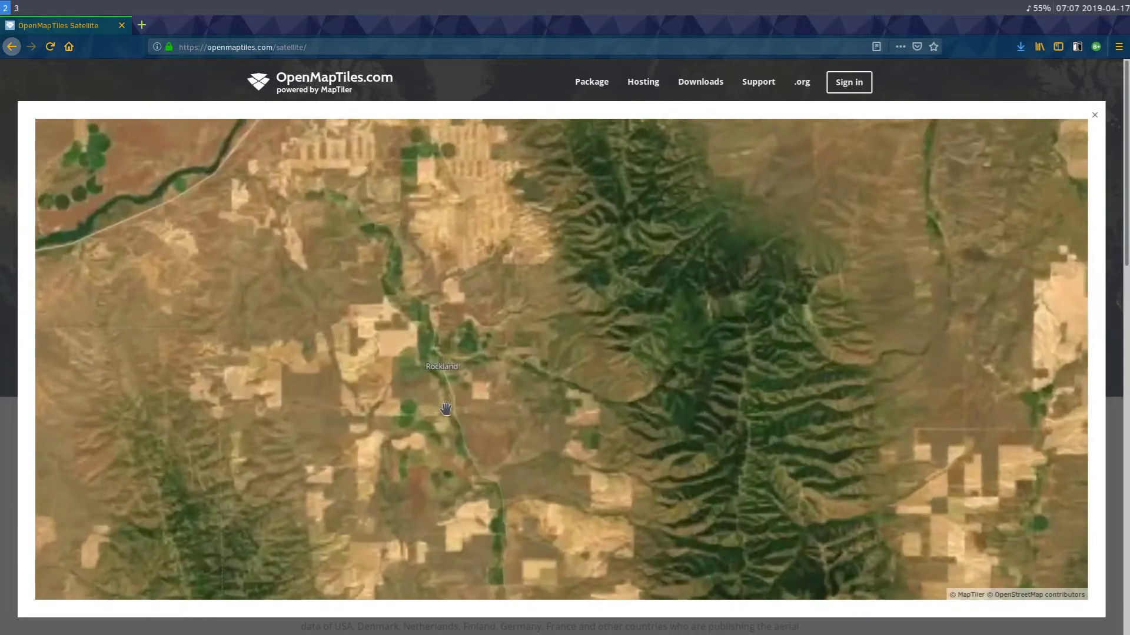
scroll(450, 410, up, 2)
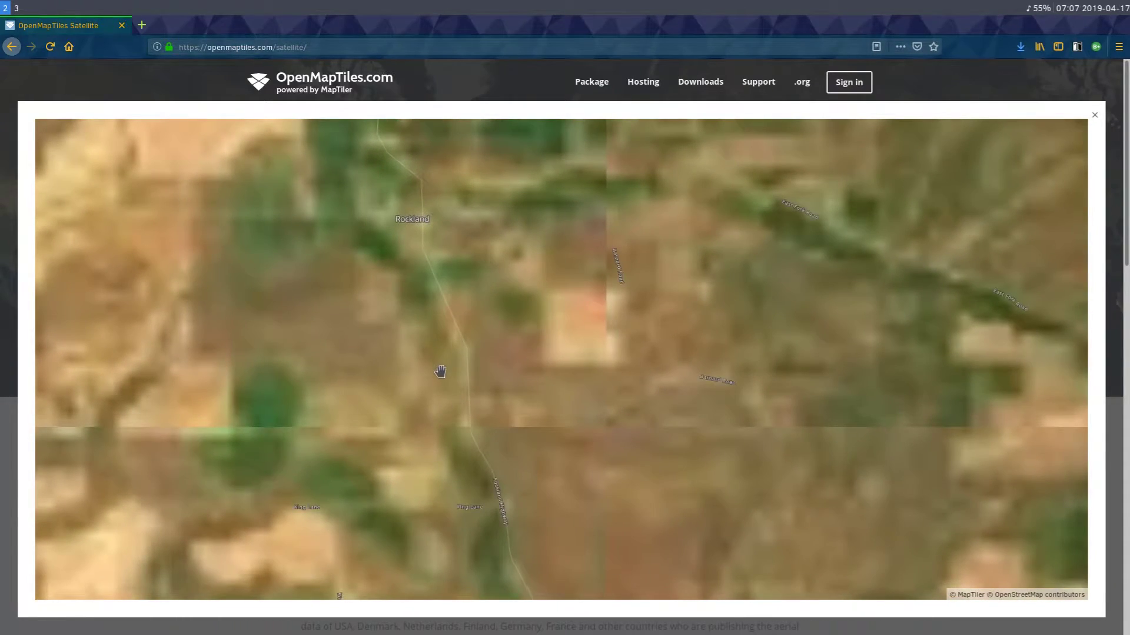
scroll(440, 372, up, 1)
- Follow the highway south from Rockland on the satellite map, examining the farmland on both sides
drag(458, 419, 247, 77)
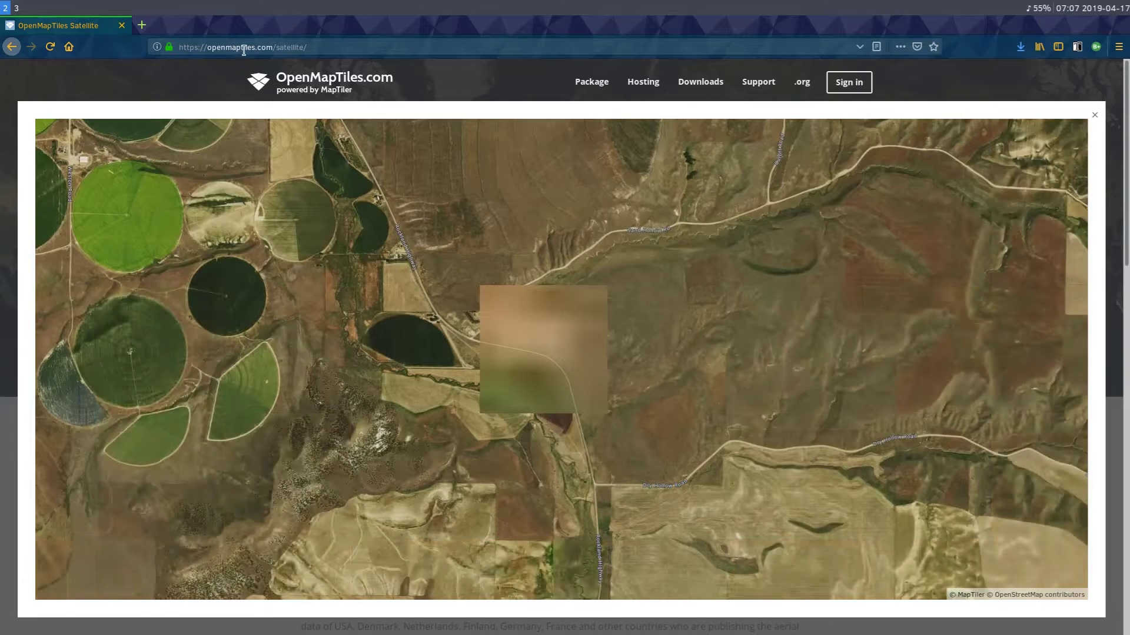
drag(482, 437, 394, 305)
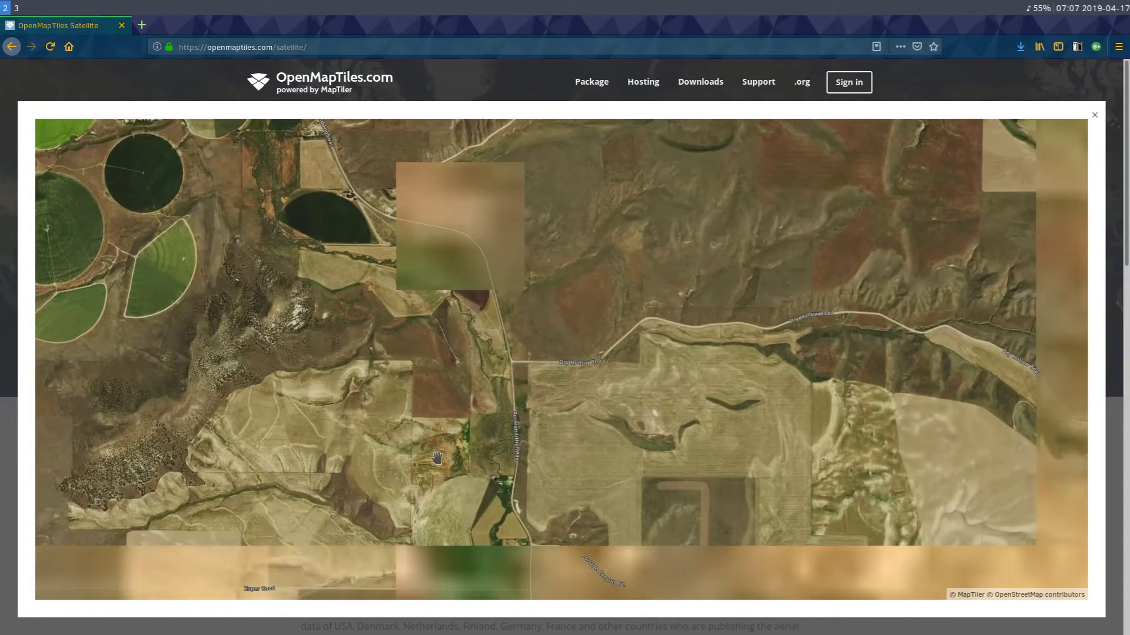
drag(556, 483, 669, 385)
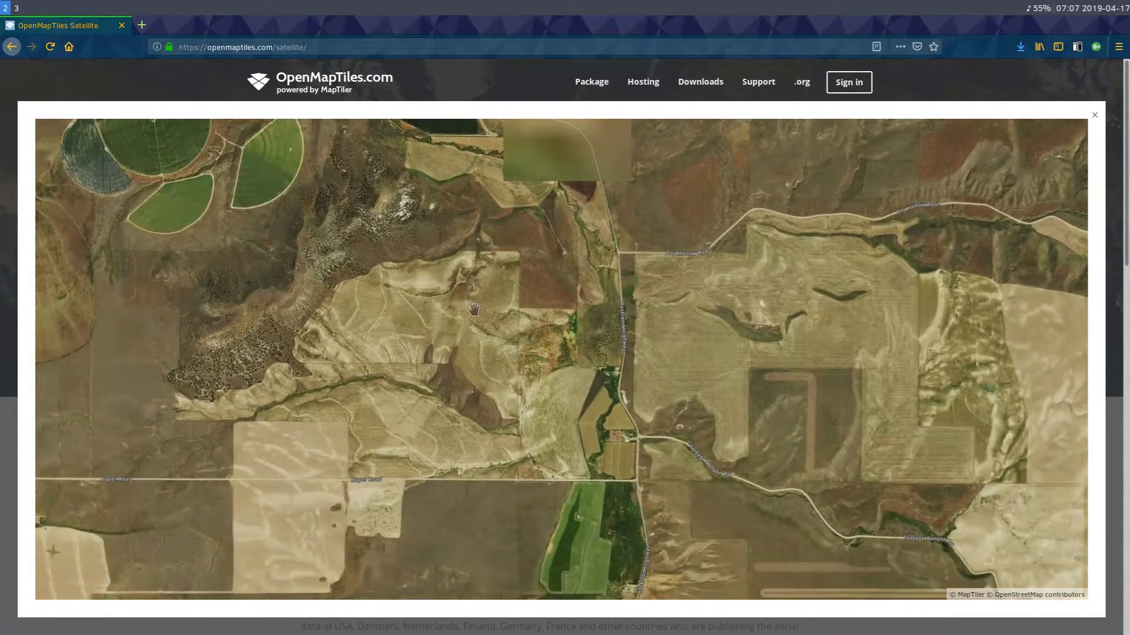
drag(636, 467, 615, 325)
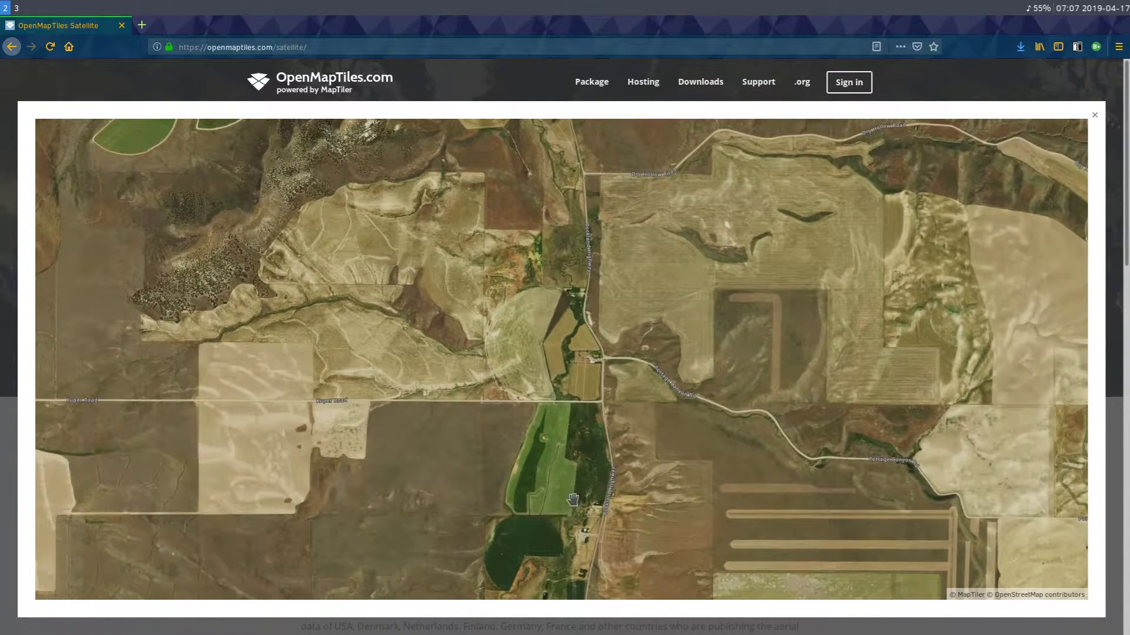
drag(588, 514, 597, 343)
drag(614, 455, 629, 399)
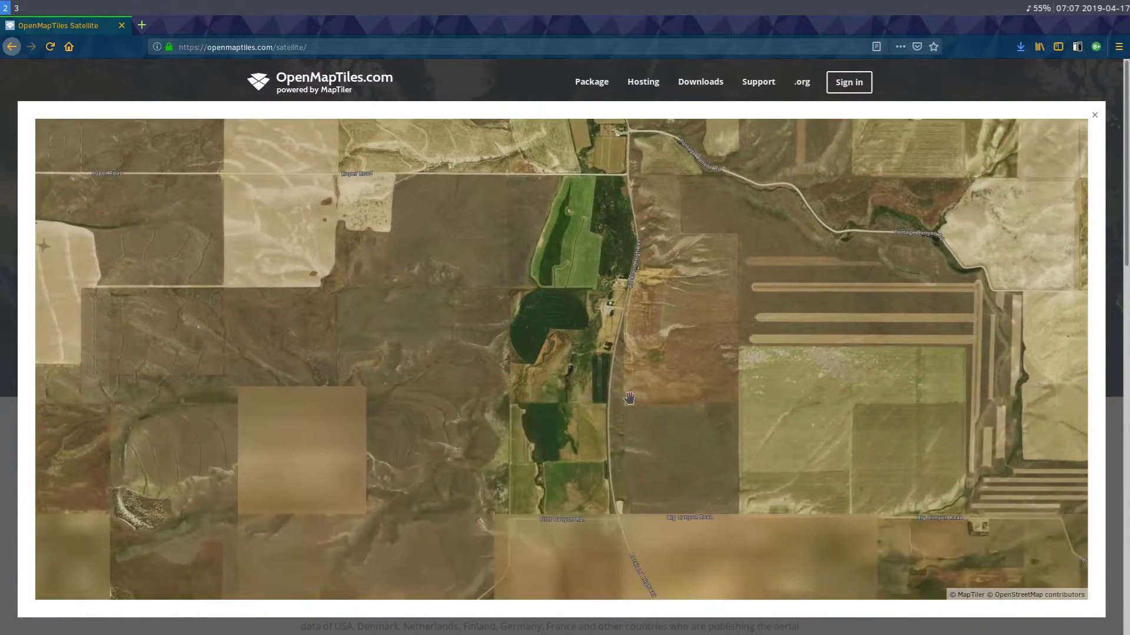
drag(651, 474, 623, 320)
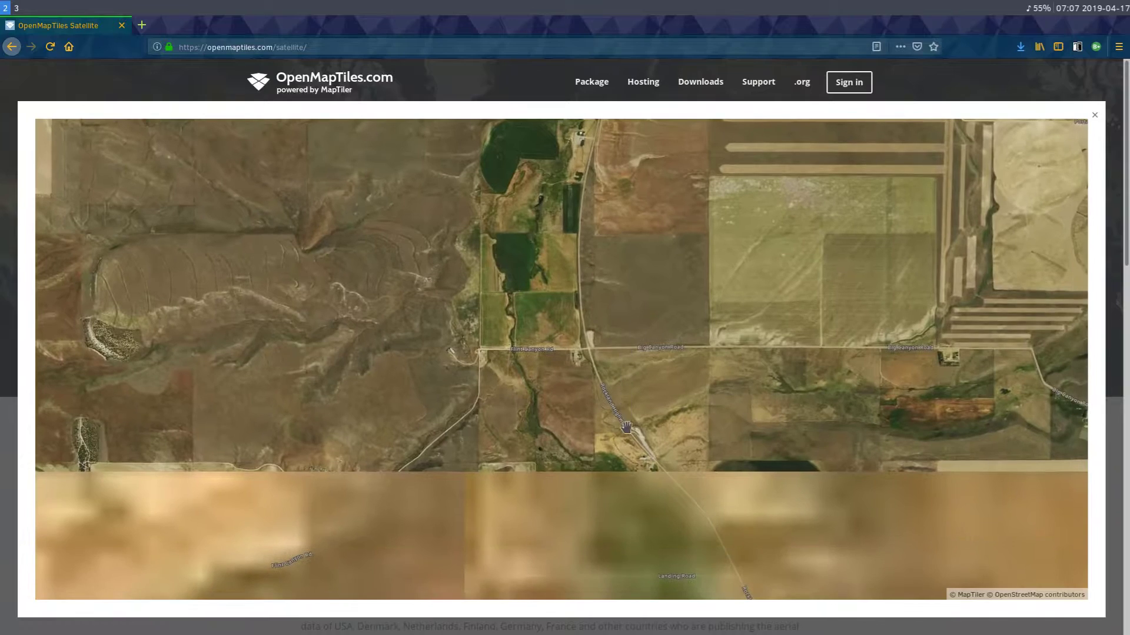
drag(627, 428, 455, 311)
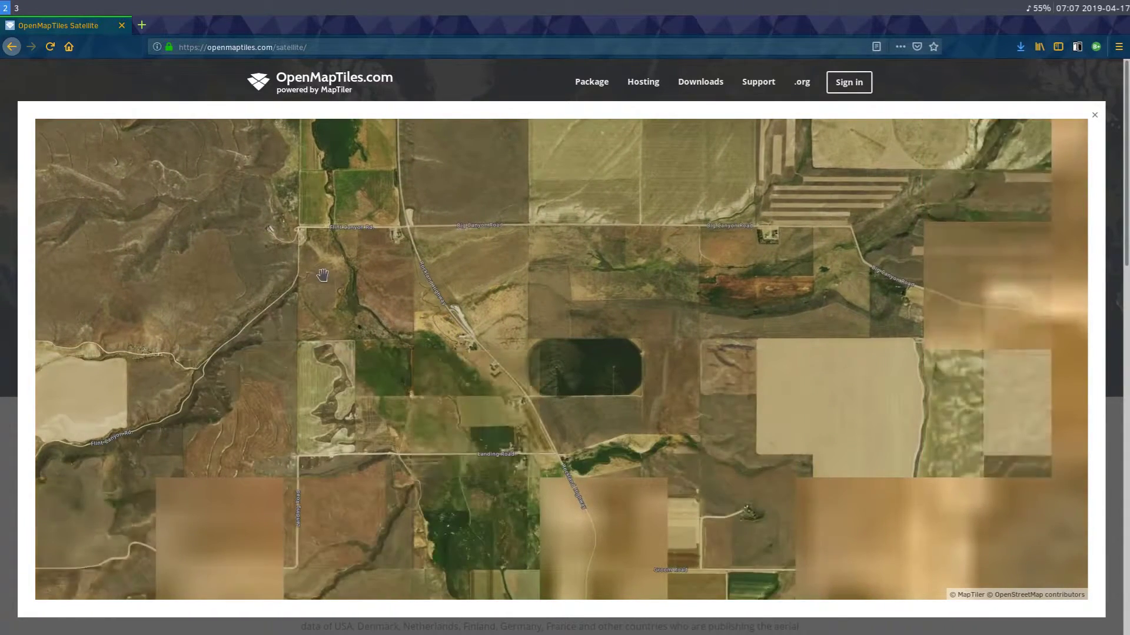
drag(563, 476, 497, 350)
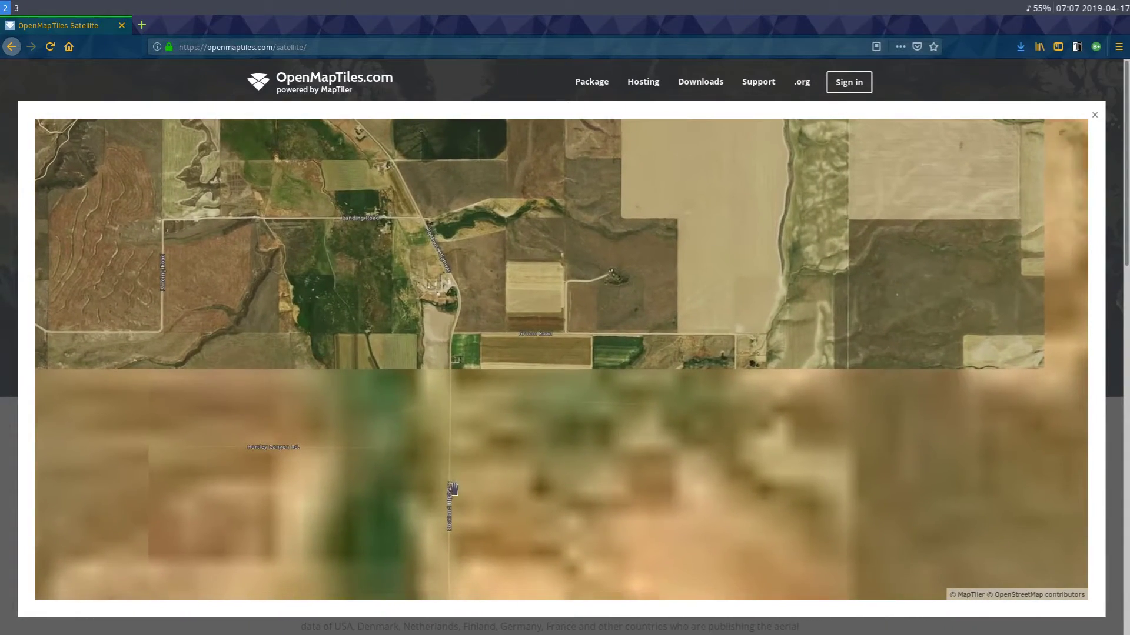
drag(454, 504, 494, 359)
drag(476, 422, 498, 363)
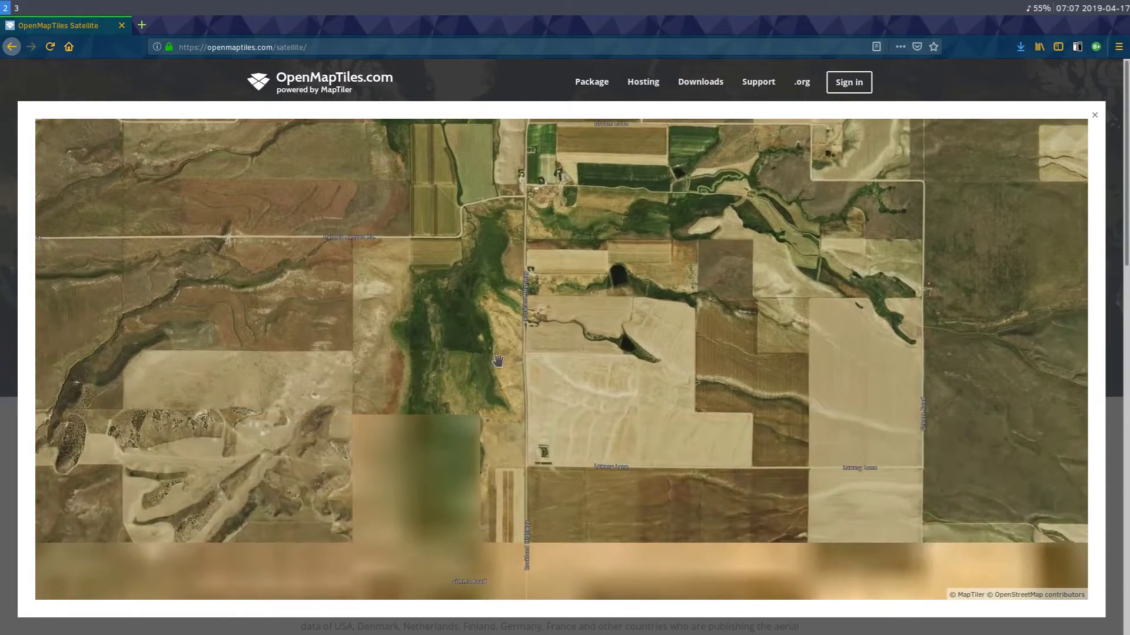
drag(541, 412, 626, 362)
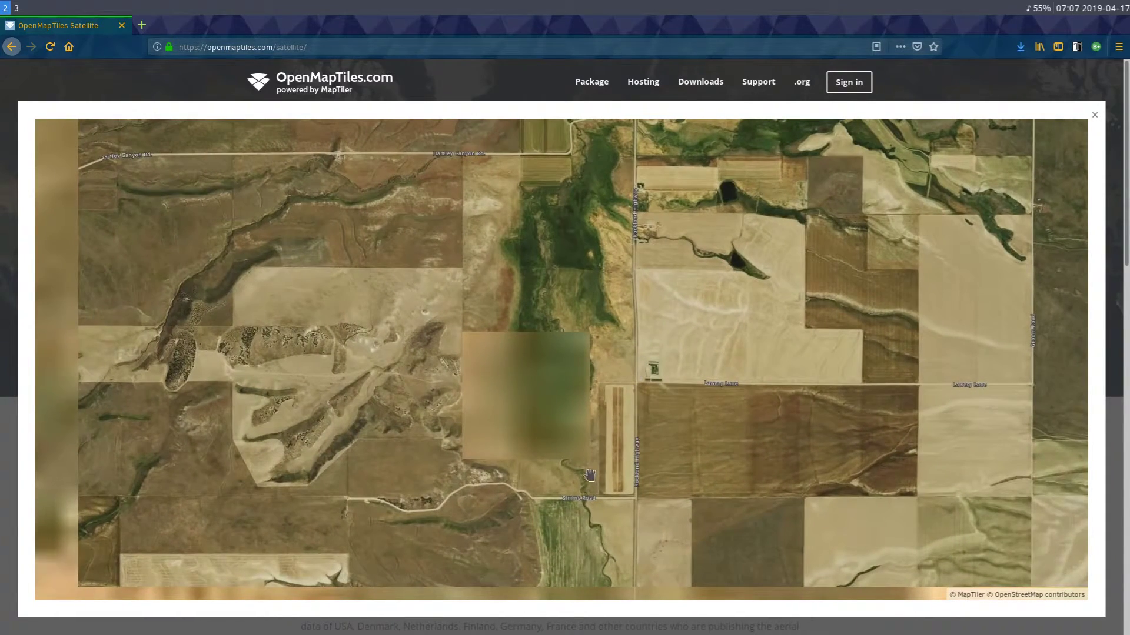
drag(589, 478, 576, 380)
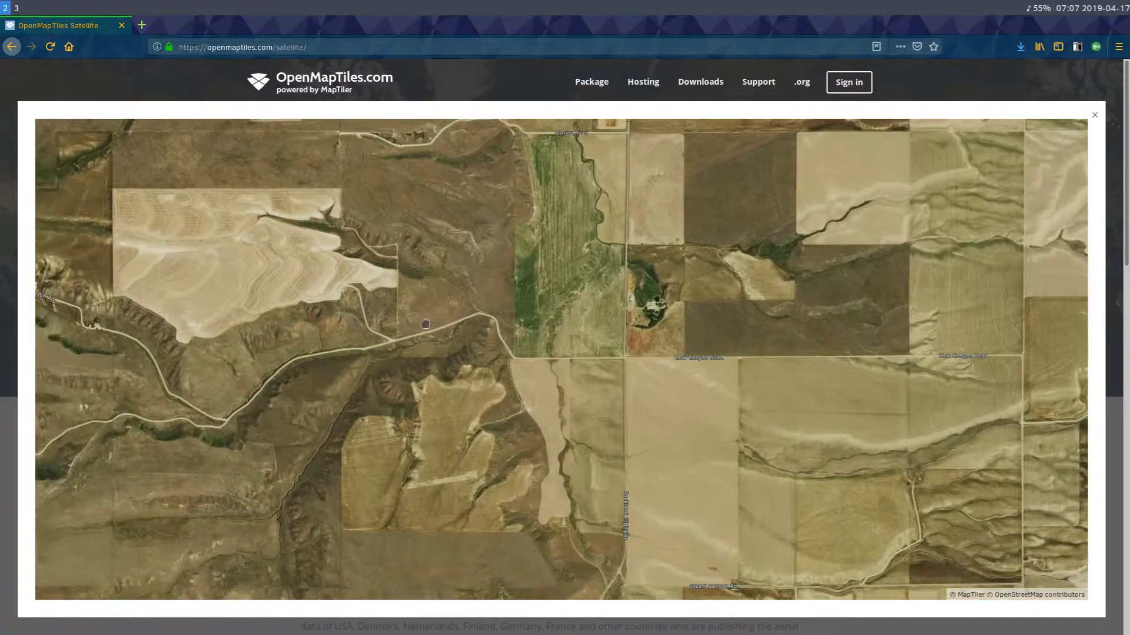
- Examine the small building and surrounding land beside the bend in the dirt road west of the highway at close zoom
drag(416, 346, 759, 295)
scroll(765, 293, up, 4)
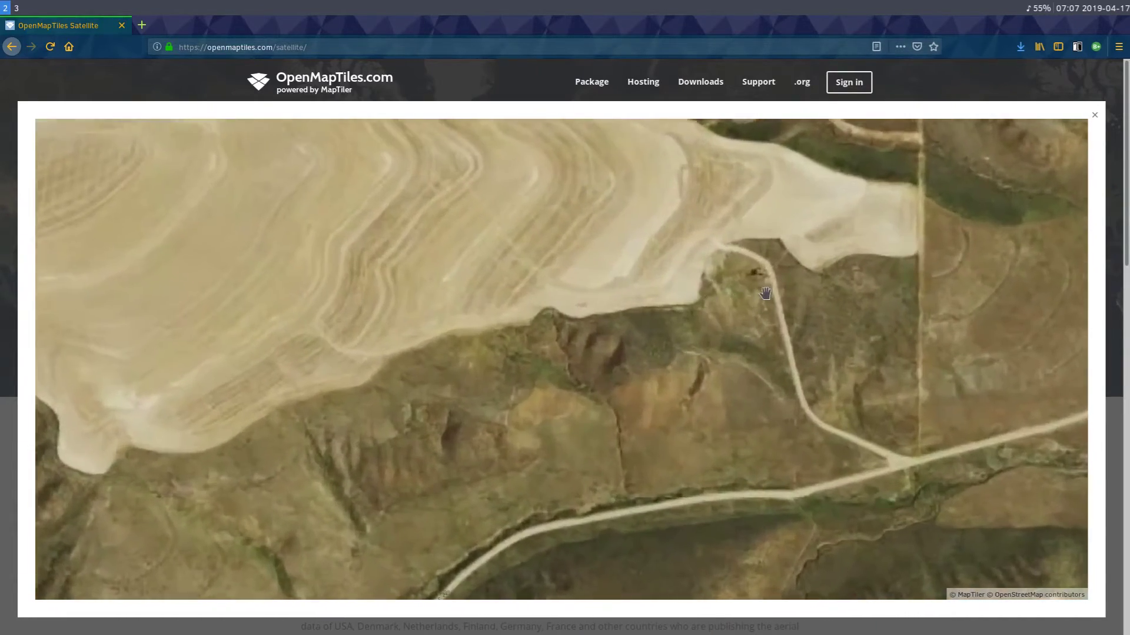
scroll(765, 293, up, 4)
drag(747, 266, 689, 352)
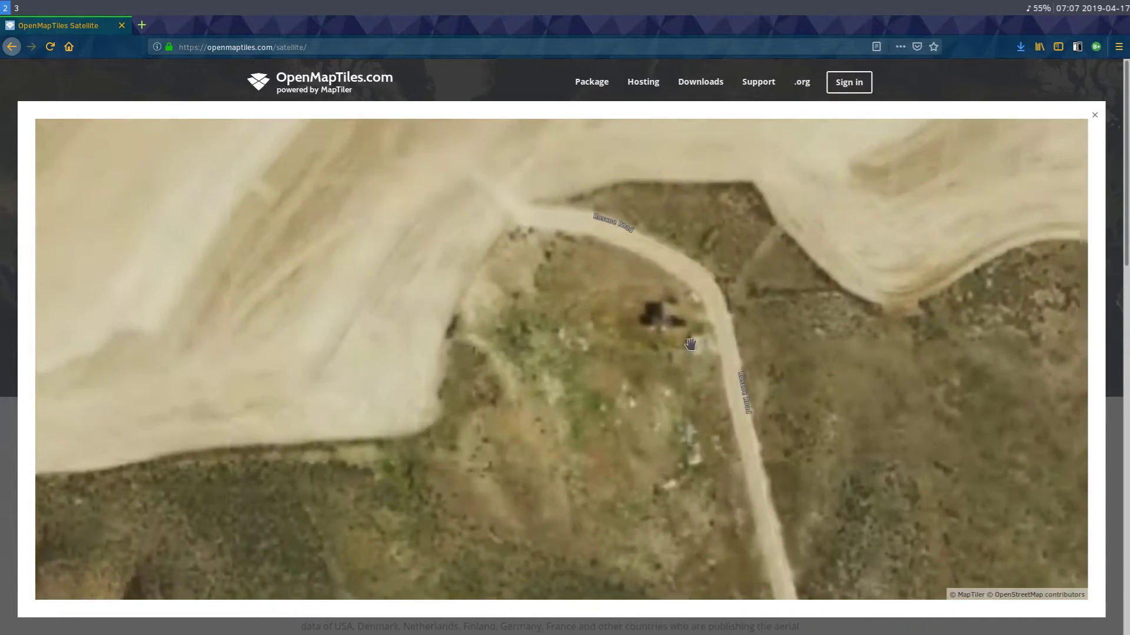
scroll(649, 379, up, 2)
scroll(633, 379, down, 2)
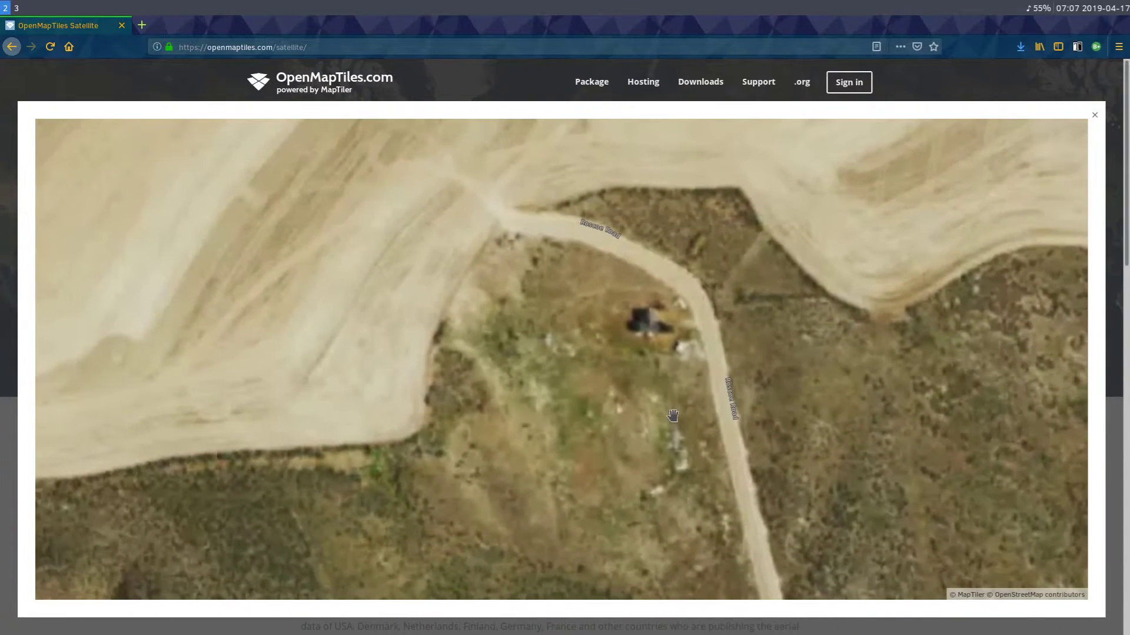
scroll(672, 411, down, 2)
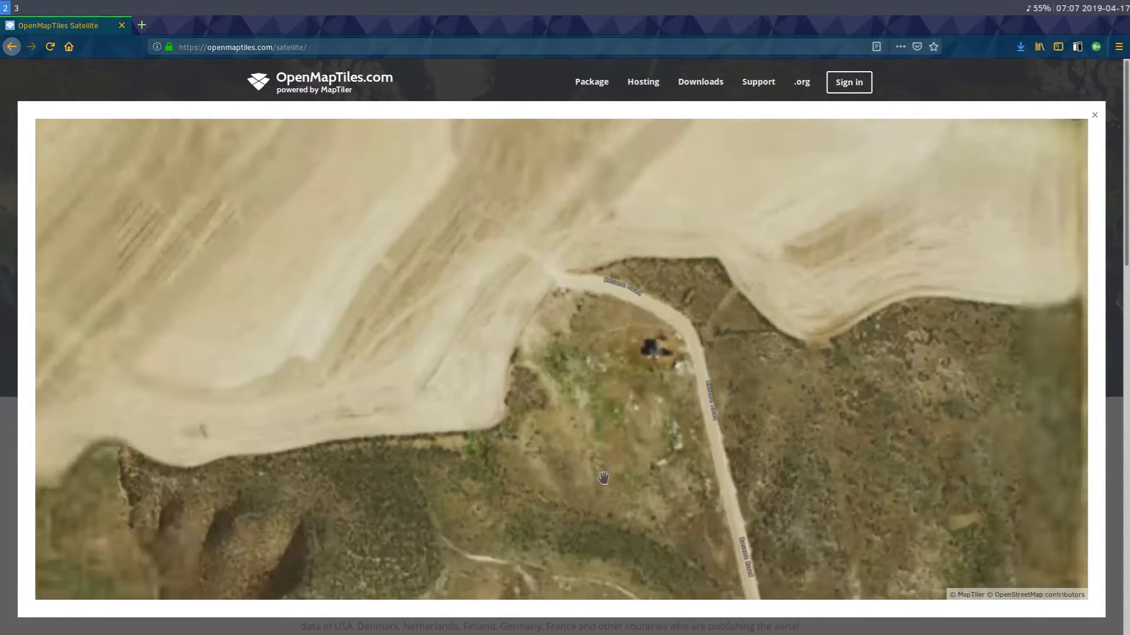
drag(601, 483, 559, 377)
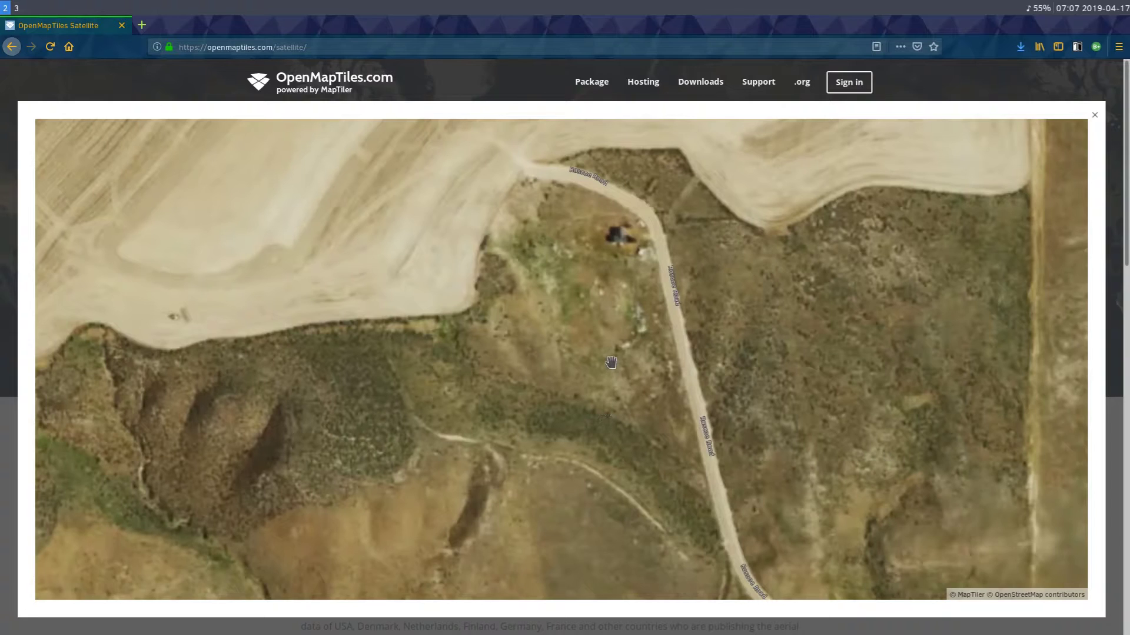
scroll(612, 362, up, 3)
drag(623, 247, 618, 512)
scroll(632, 413, up, 1)
scroll(632, 414, up, 1)
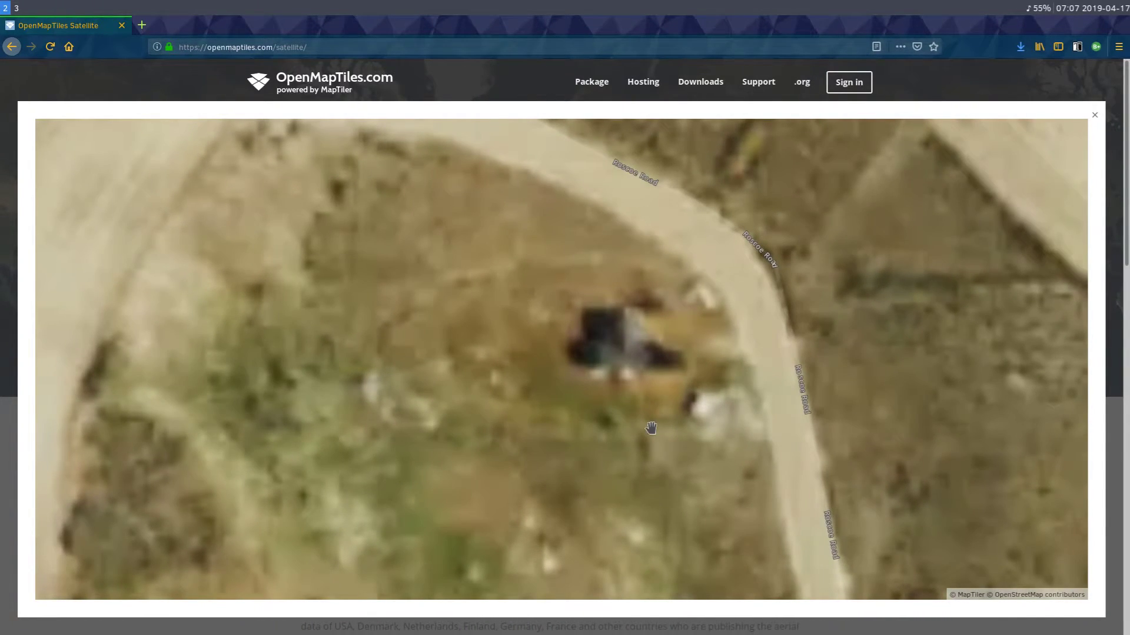
- Frame the building, the bend in Roscoe Road and the surrounding fields down to Side Canyon Rd. on the satellite map
scroll(651, 429, down, 3)
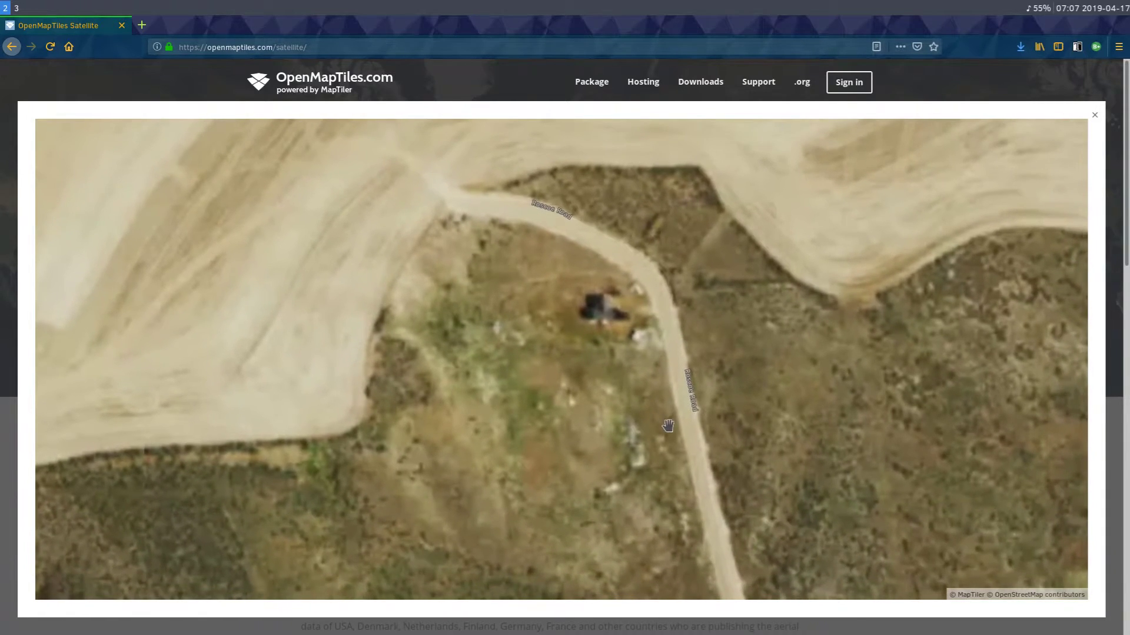
scroll(667, 426, down, 2)
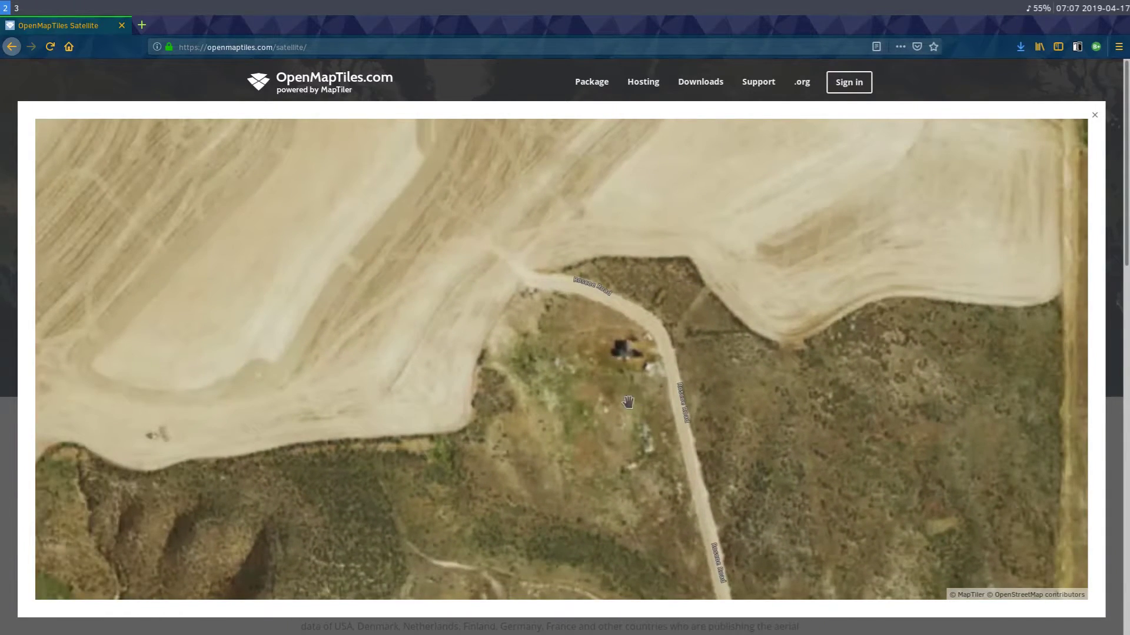
drag(650, 546, 599, 359)
scroll(614, 408, down, 2)
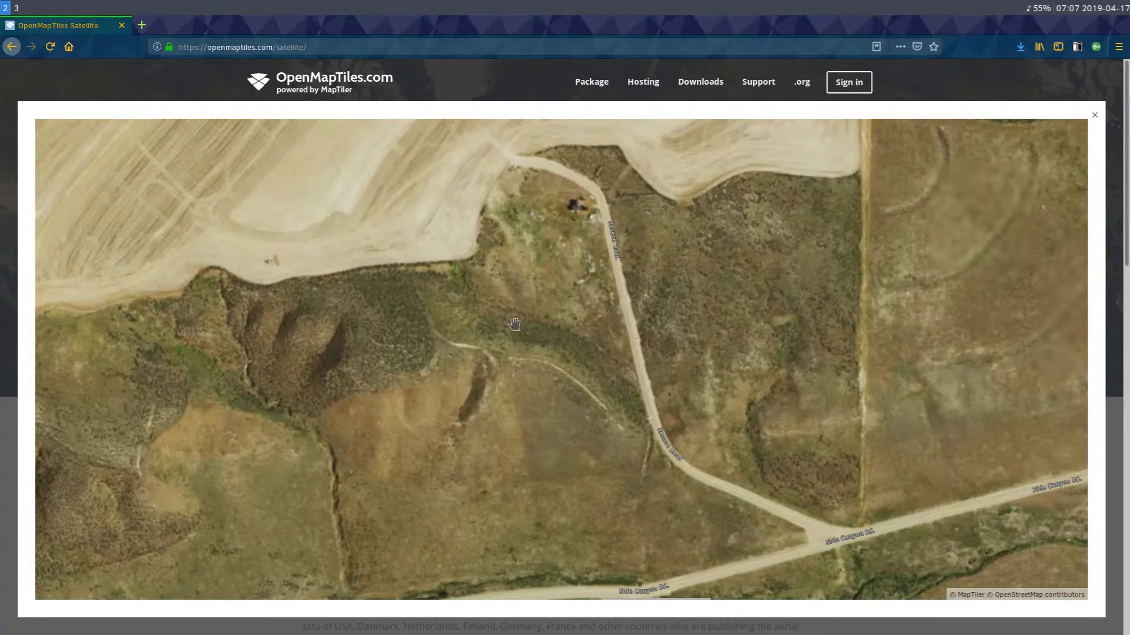
drag(517, 312, 526, 390)
scroll(580, 365, up, 2)
scroll(605, 381, down, 2)
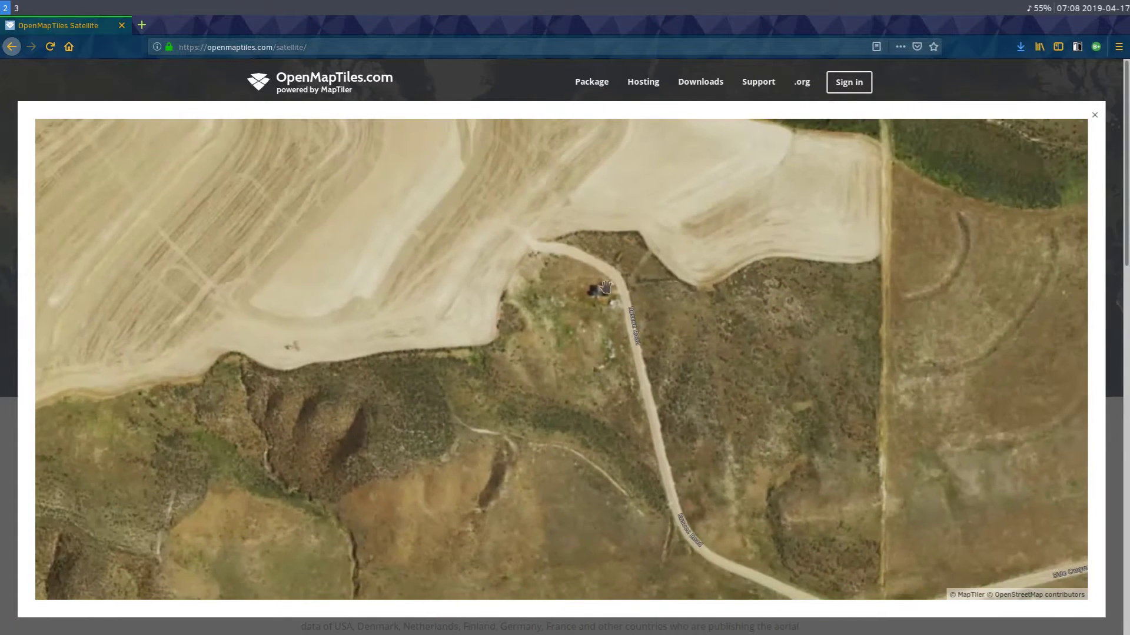
drag(602, 381, 589, 370)
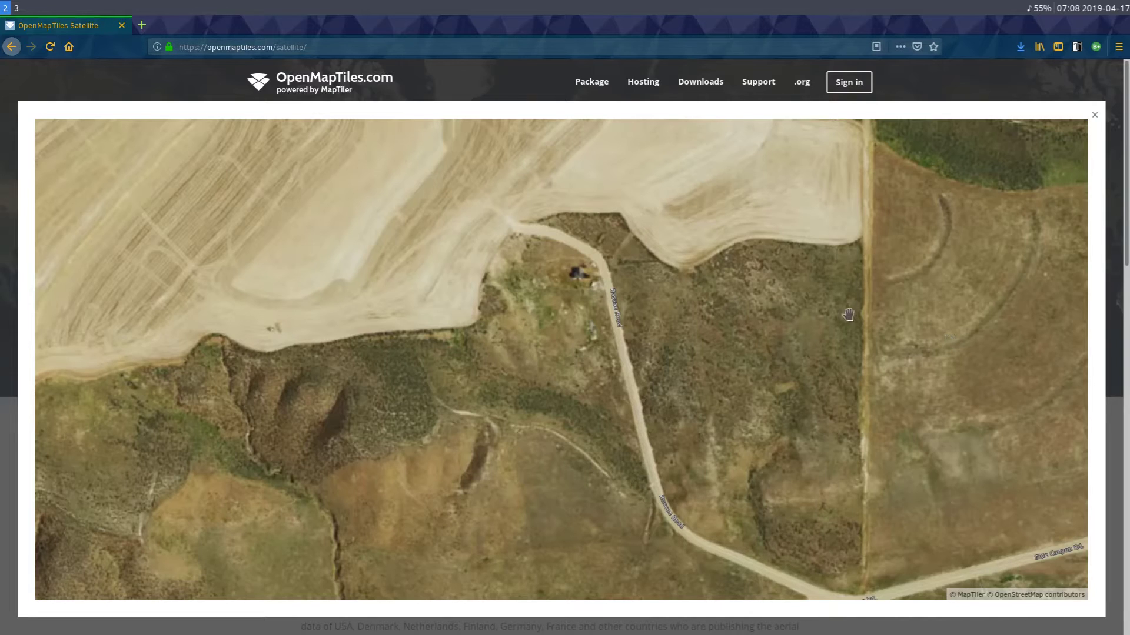
- Switch to the farm plan in Inkscape and create a new blank document beside it
click(21, 10)
right_click(292, 93)
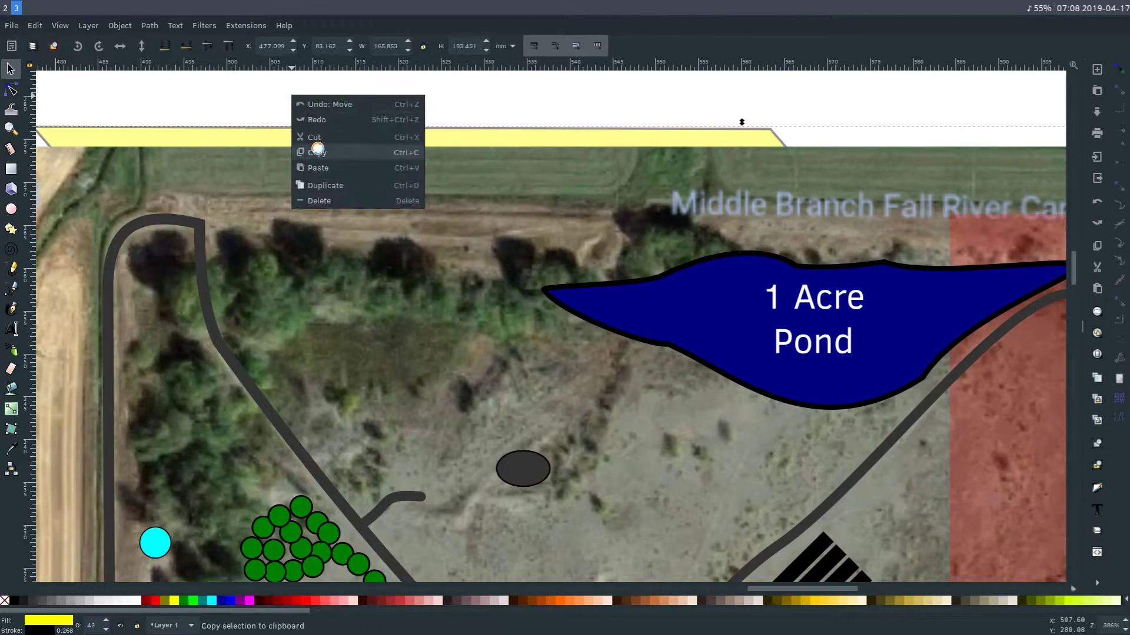
click(322, 171)
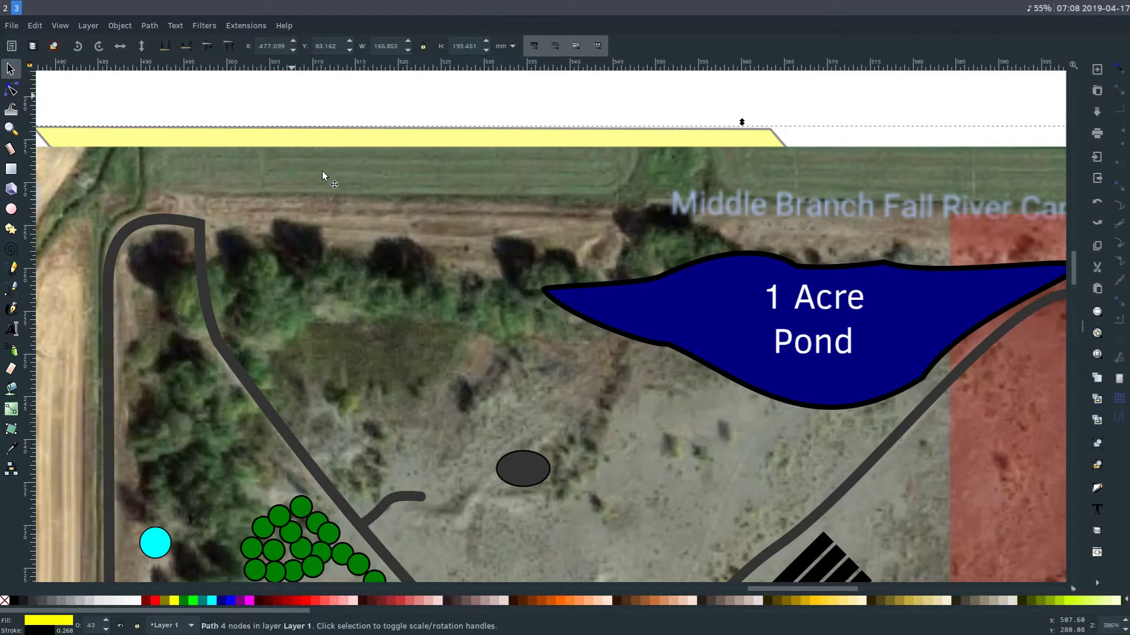
scroll(322, 171, down, 6)
scroll(549, 379, down, 4)
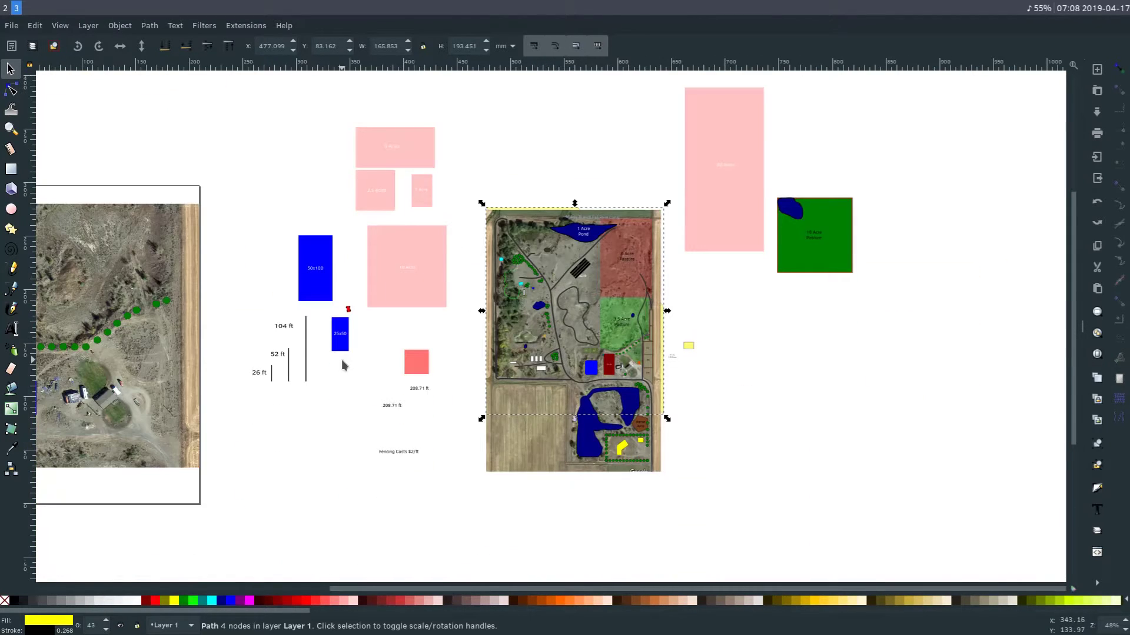
drag(282, 369, 534, 327)
click(9, 26)
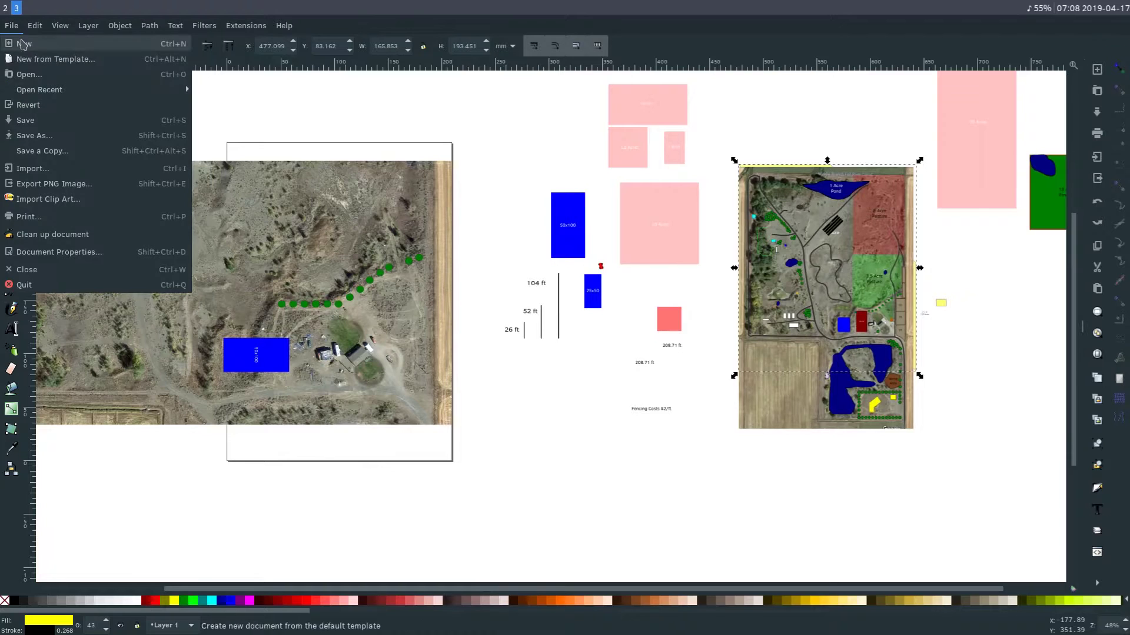
click(42, 45)
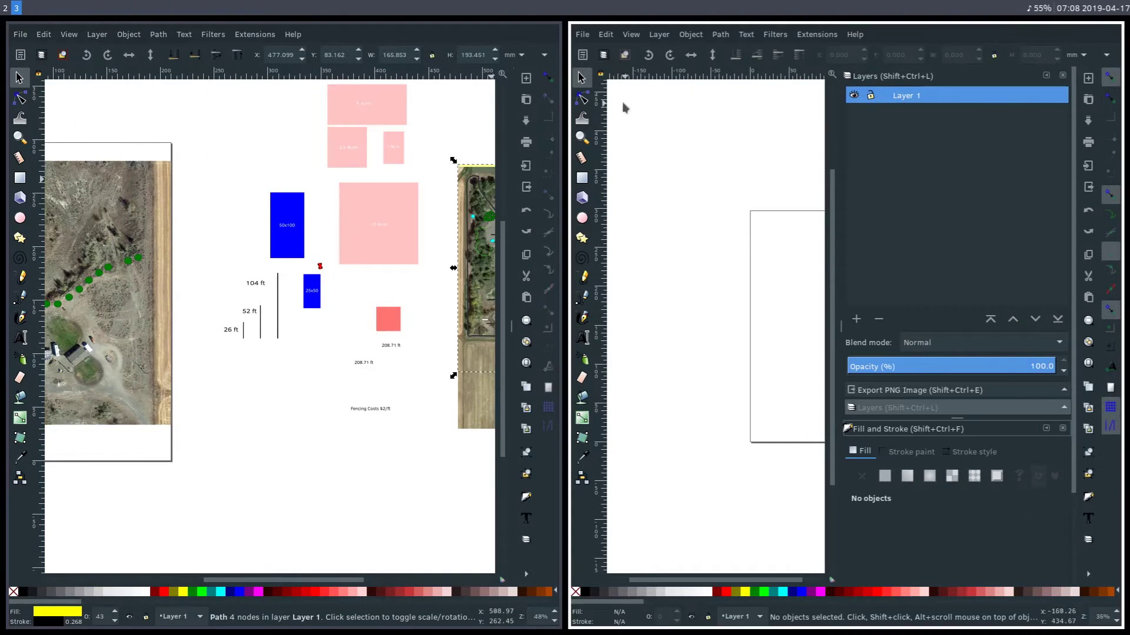
click(436, 106)
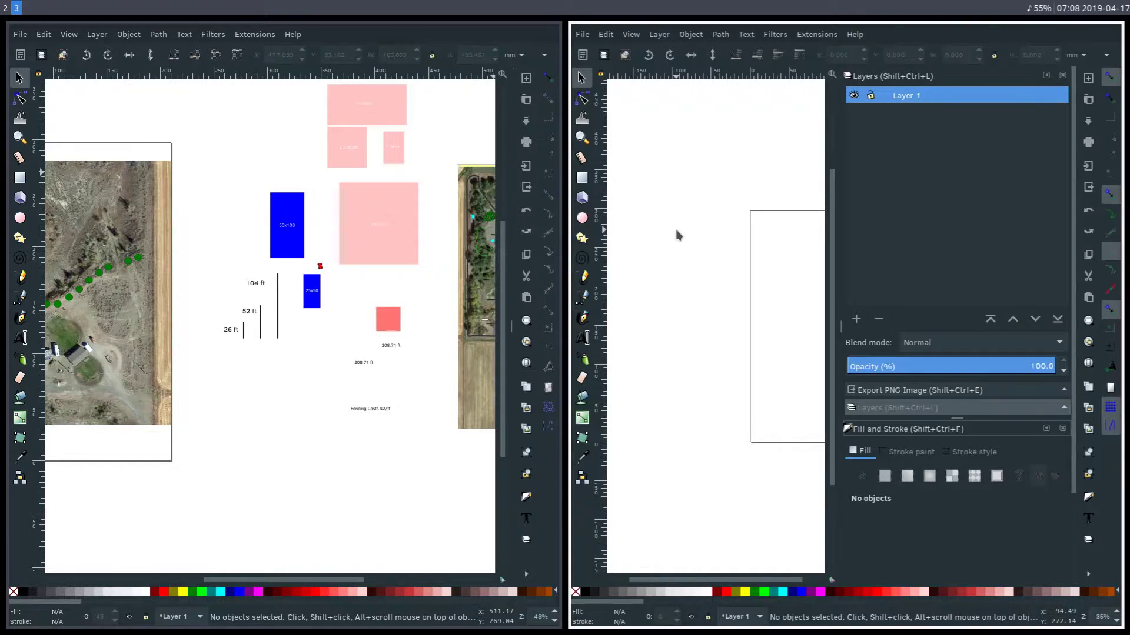
key(super+e)
click(795, 97)
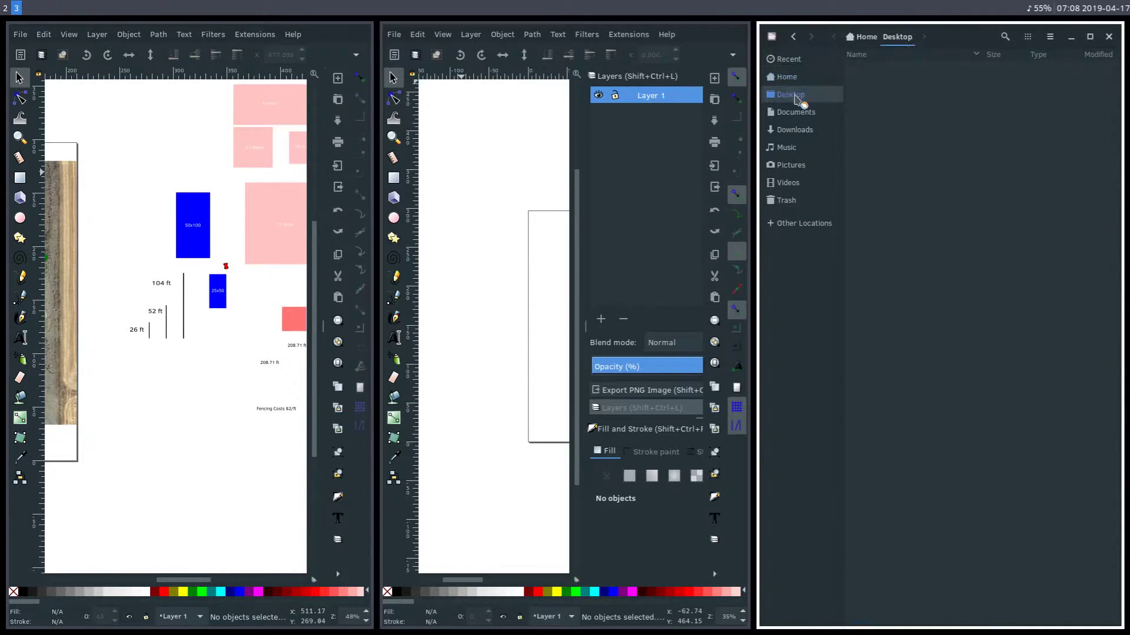
click(786, 77)
scroll(939, 314, down, 10)
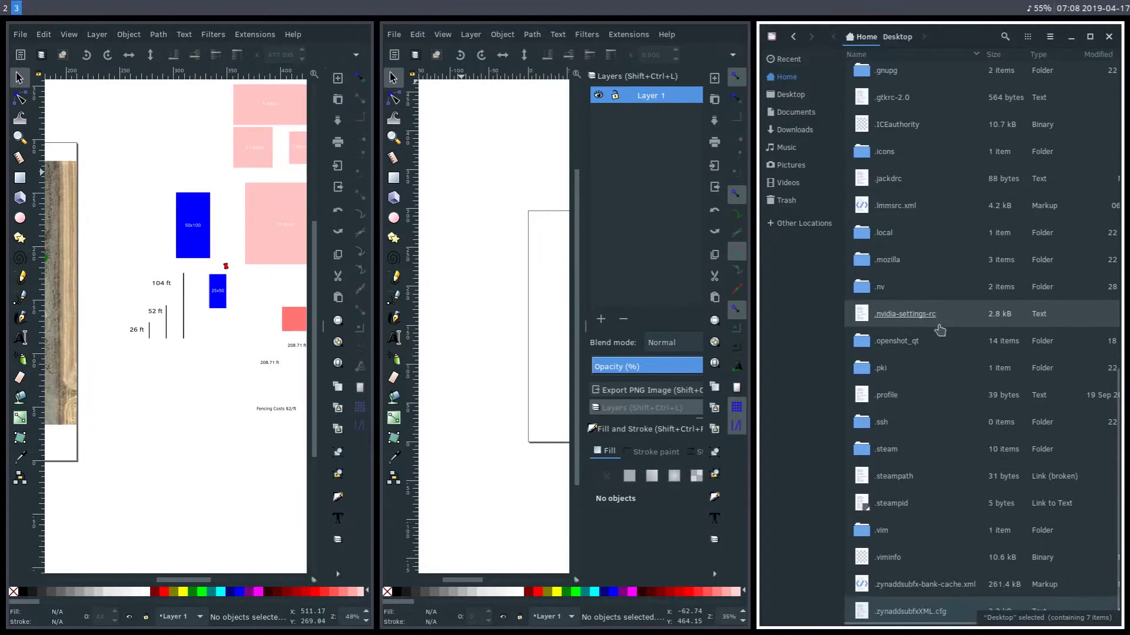
scroll(939, 330, up, 10)
drag(894, 155, 518, 288)
click(646, 383)
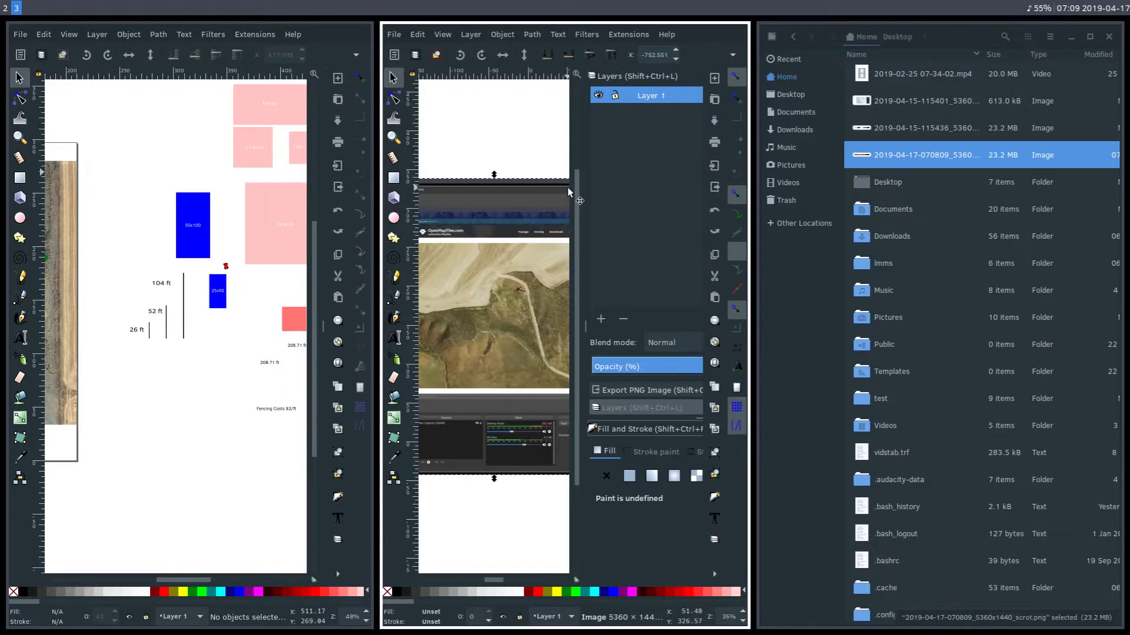
key(super+f)
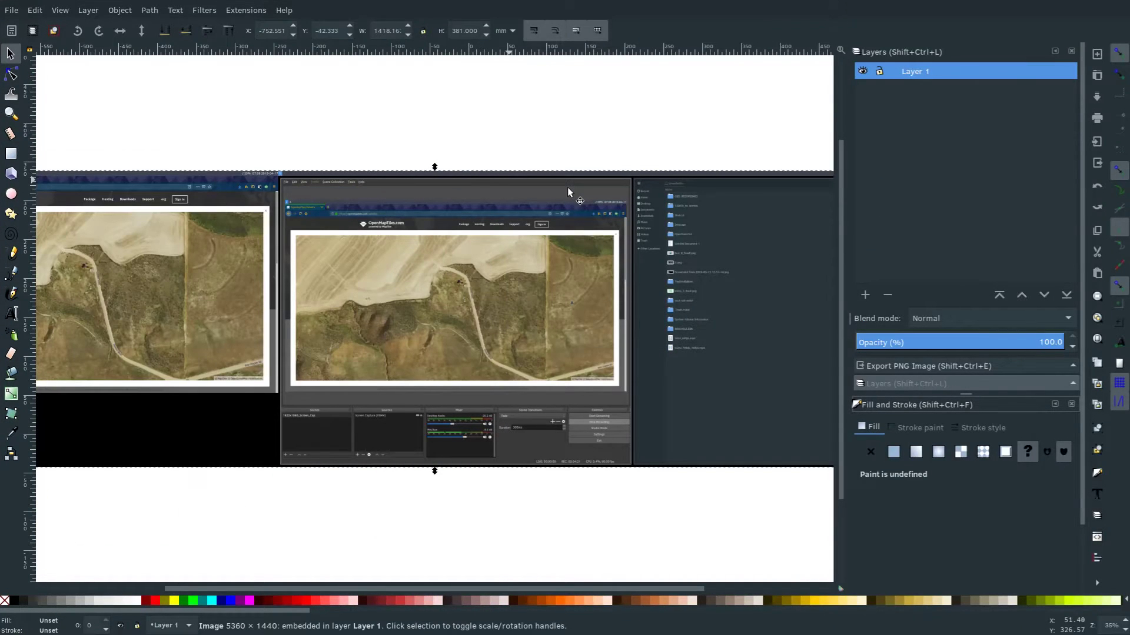
- Draw a small rectangle, about 2.3 by 3.2 mm, over the building beside the bend in Roscoe Road
drag(405, 300, 743, 321)
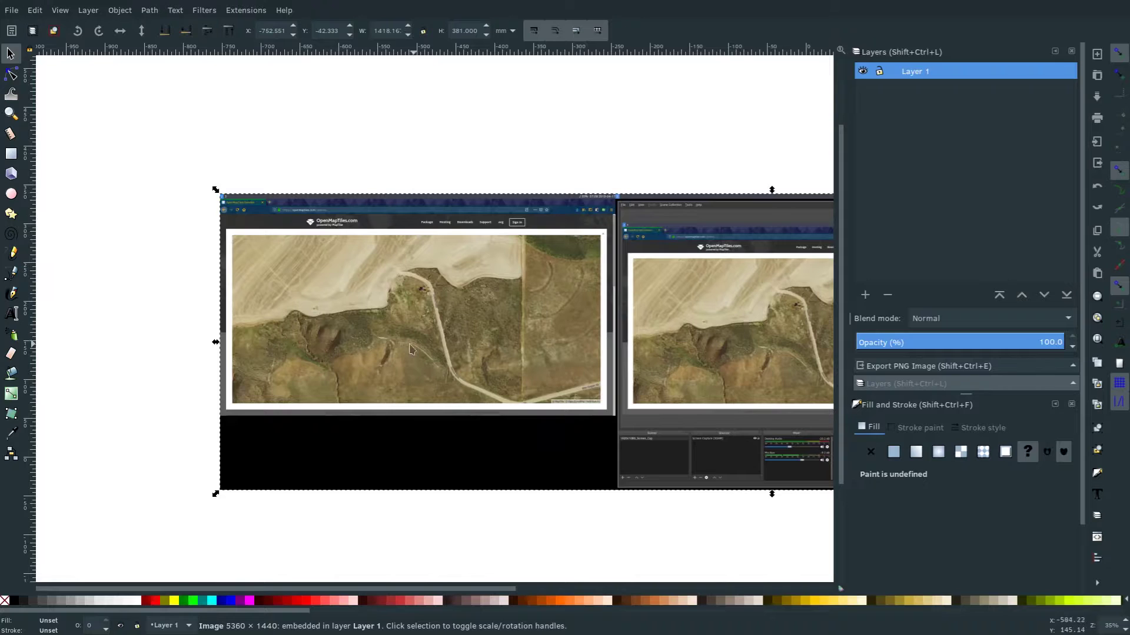
drag(394, 349, 444, 366)
ctrl+scroll(444, 366, up, 4)
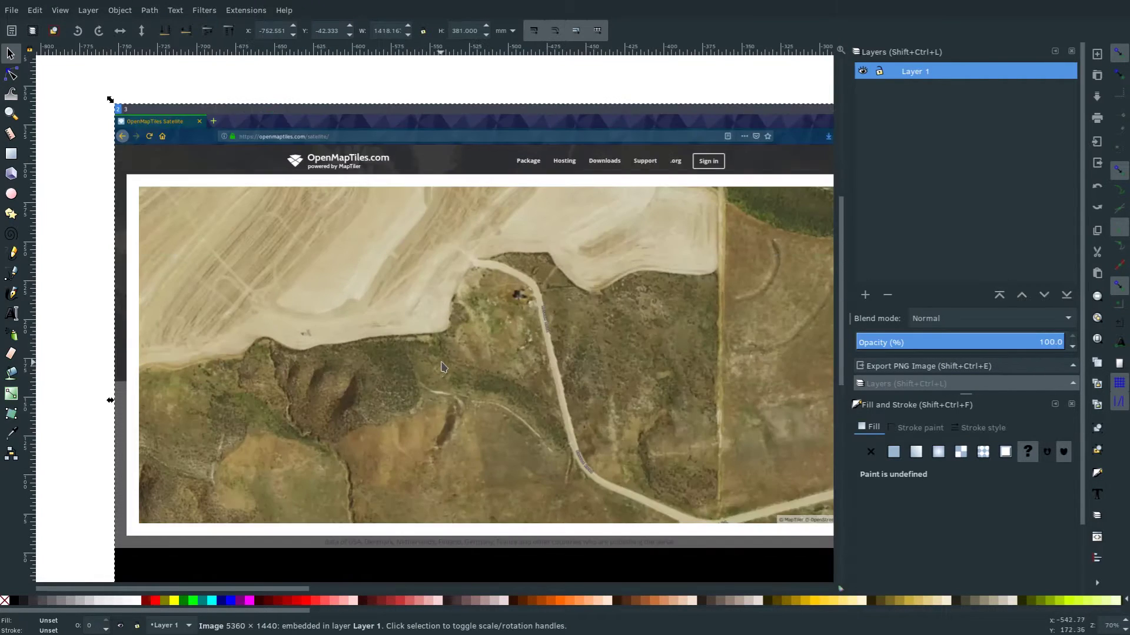
ctrl+scroll(455, 353, up, 4)
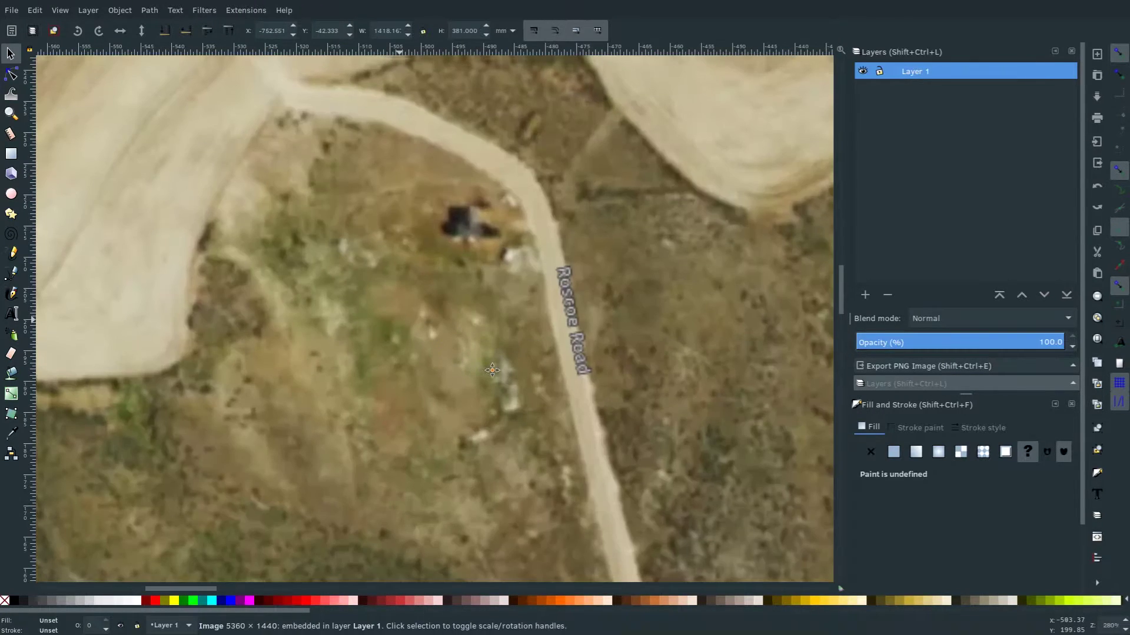
ctrl+scroll(489, 379, down, 3)
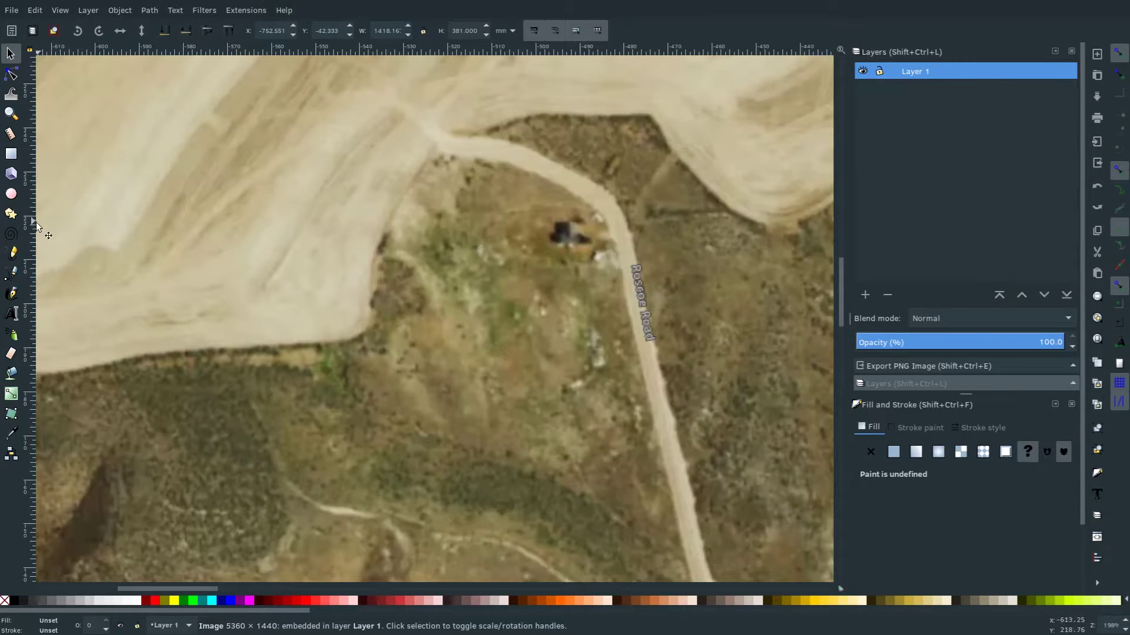
click(10, 153)
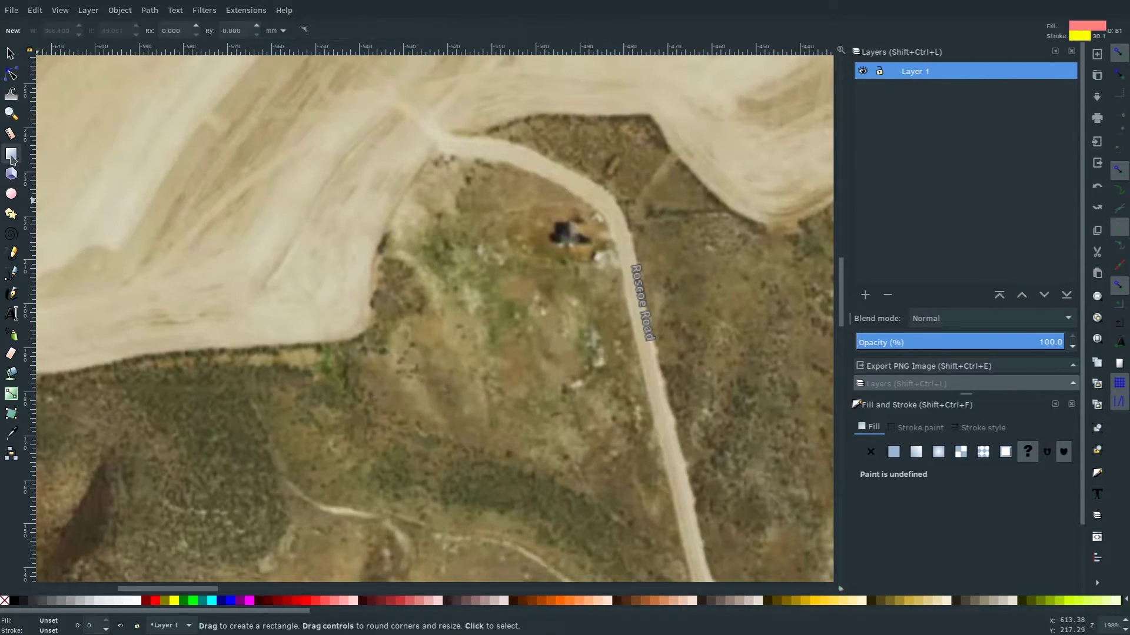
drag(558, 219, 568, 233)
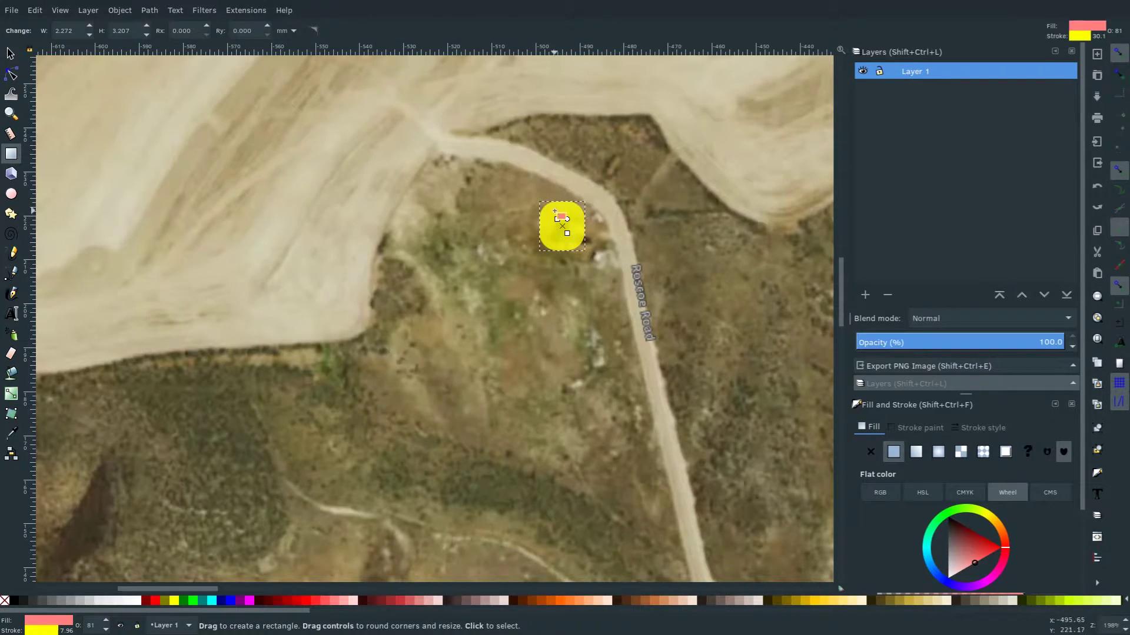
- Set the small rectangle's stroke width to 1 mm
click(10, 54)
right_click(571, 221)
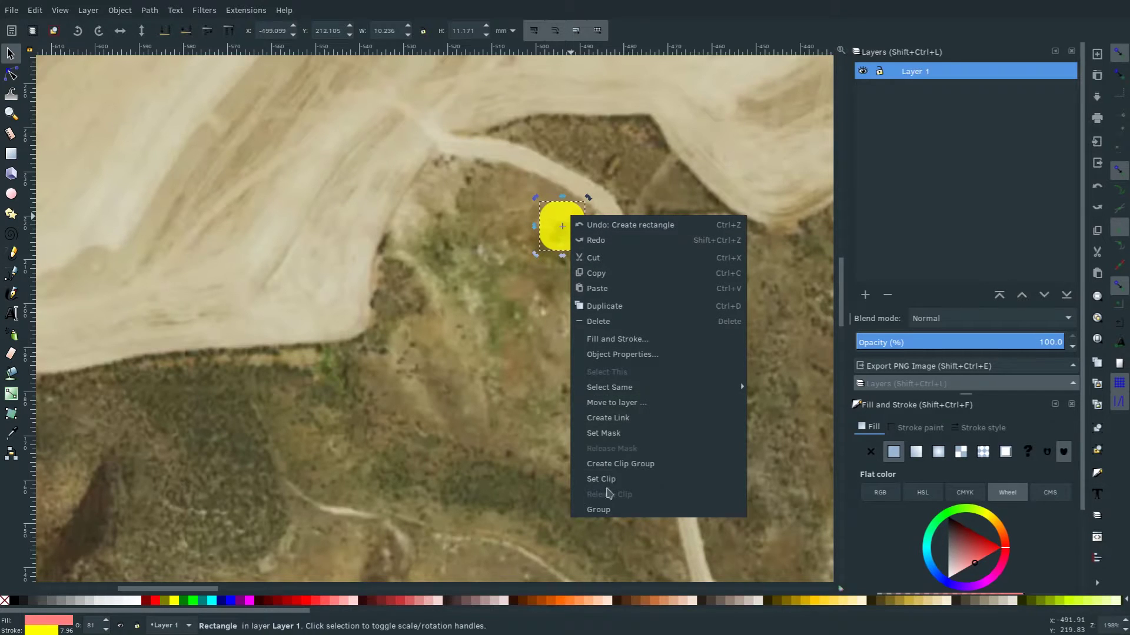
click(612, 339)
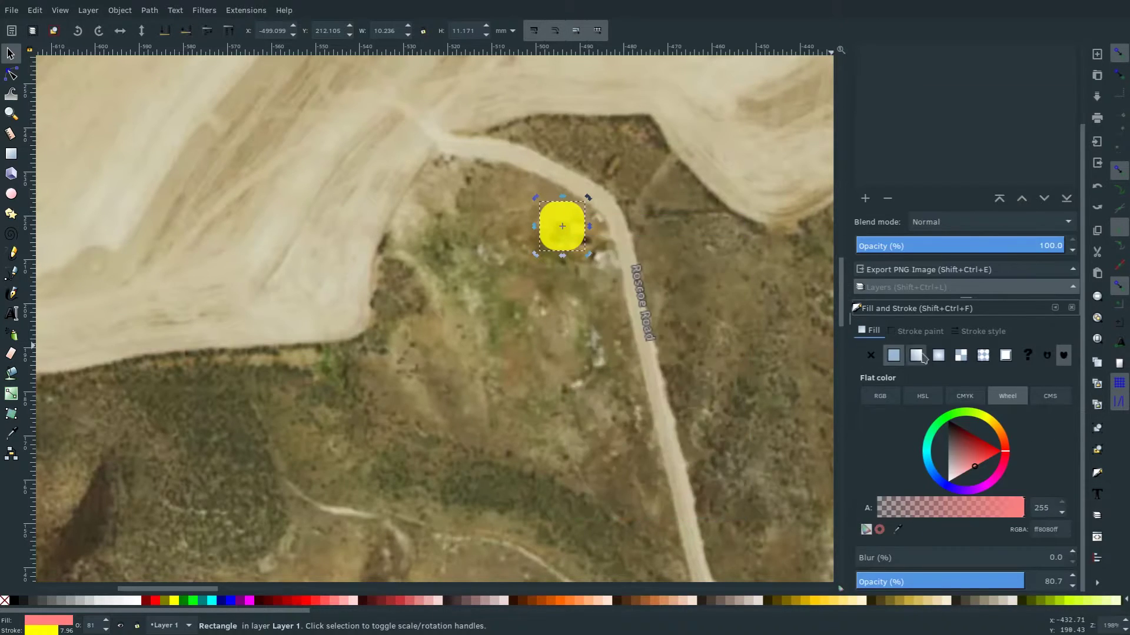
key(1)
key(Tab)
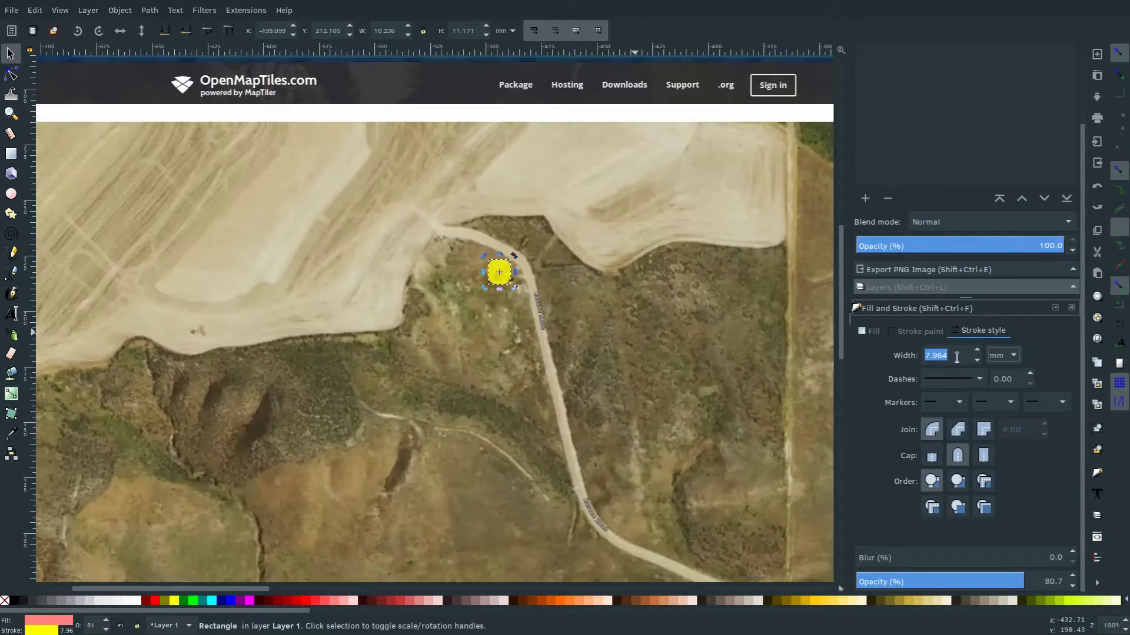
key(Return)
click(931, 362)
text(1)
key(Return)
- Set the small rectangle's opacity to 100%
click(906, 333)
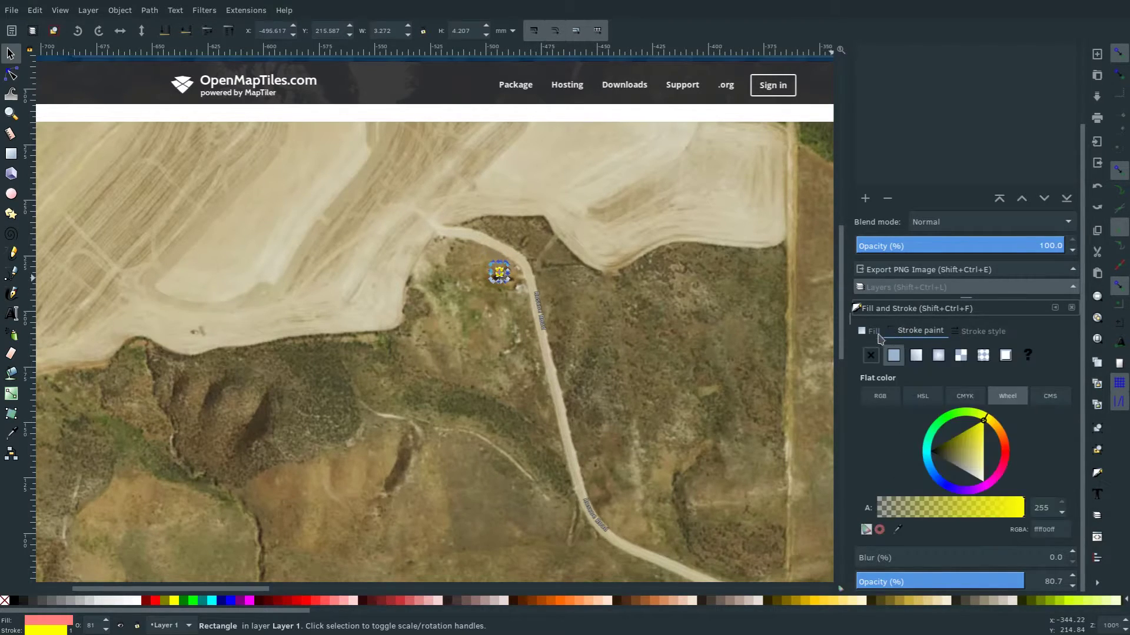
click(873, 332)
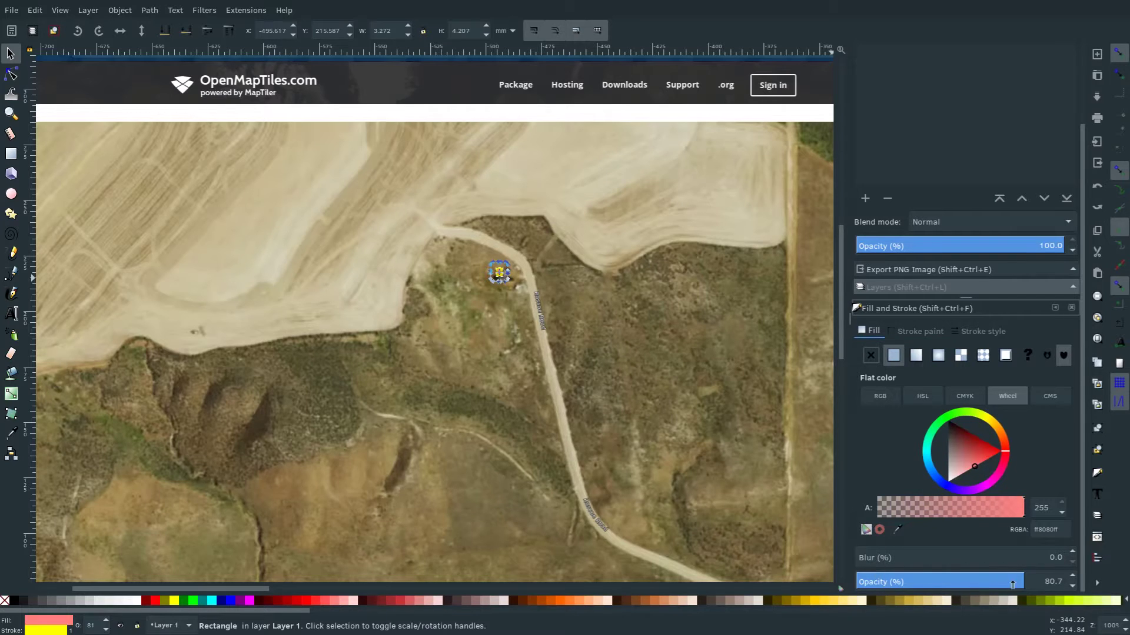
drag(1014, 585, 1066, 582)
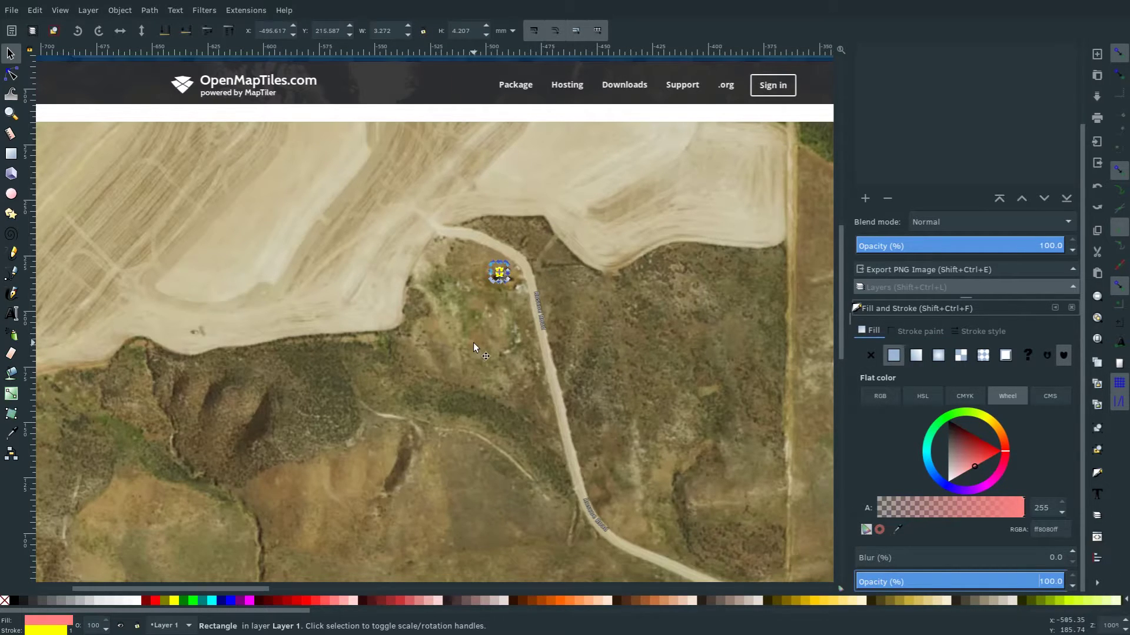
- Remove the rectangle's stroke, then position and enlarge it to about 4.1 by 4.8 mm so it covers the building
click(472, 323)
scroll(471, 322, up, 5)
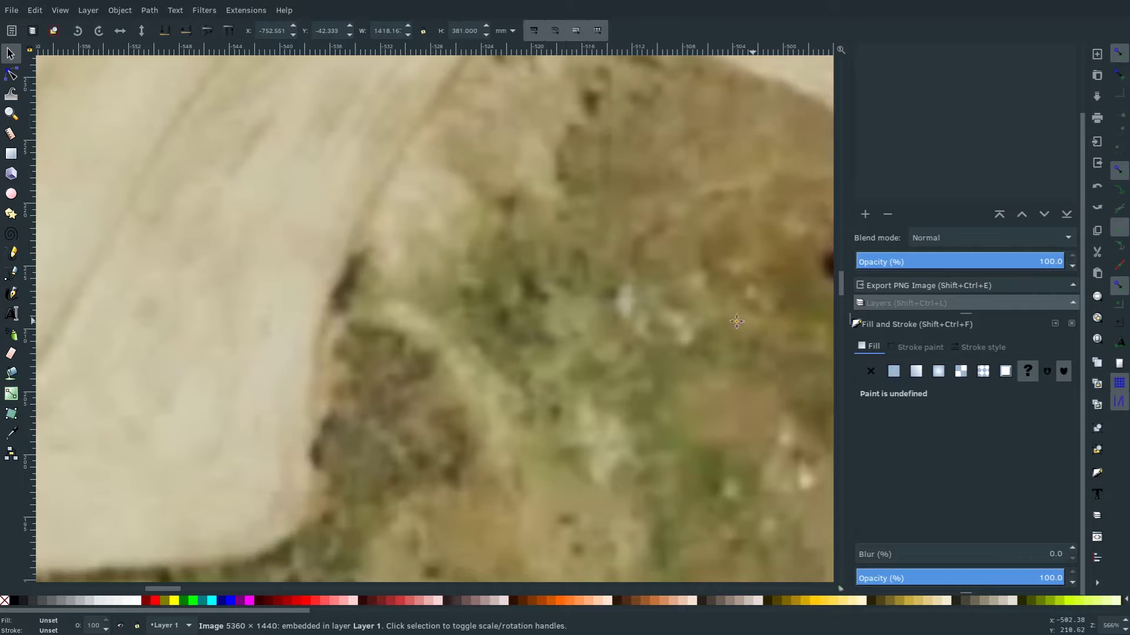
drag(736, 321, 239, 336)
click(349, 247)
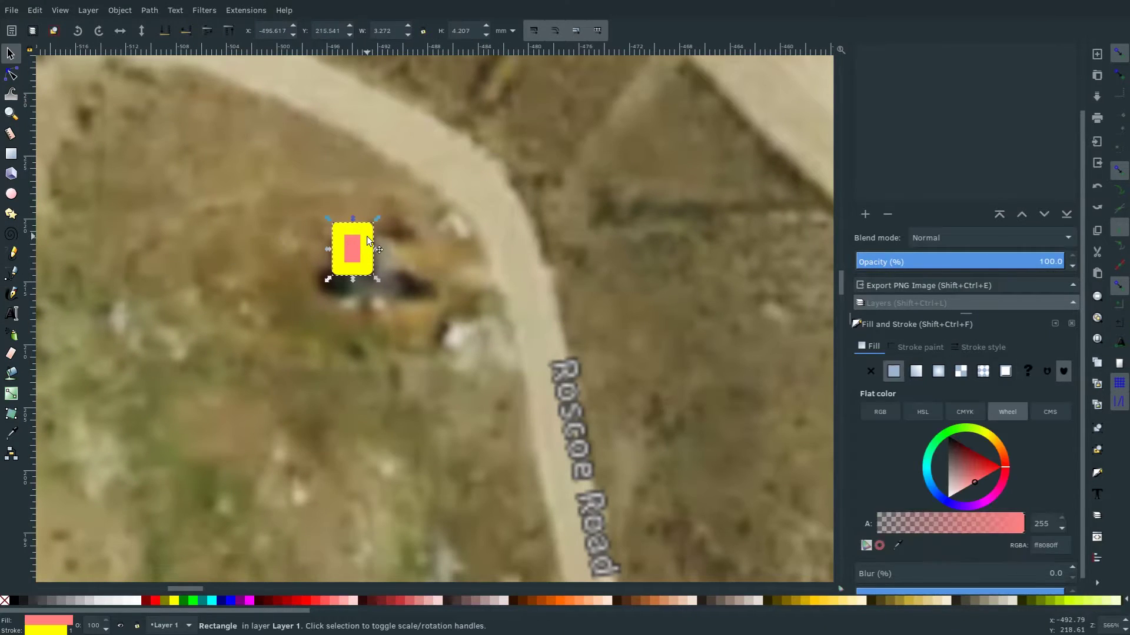
key(r)
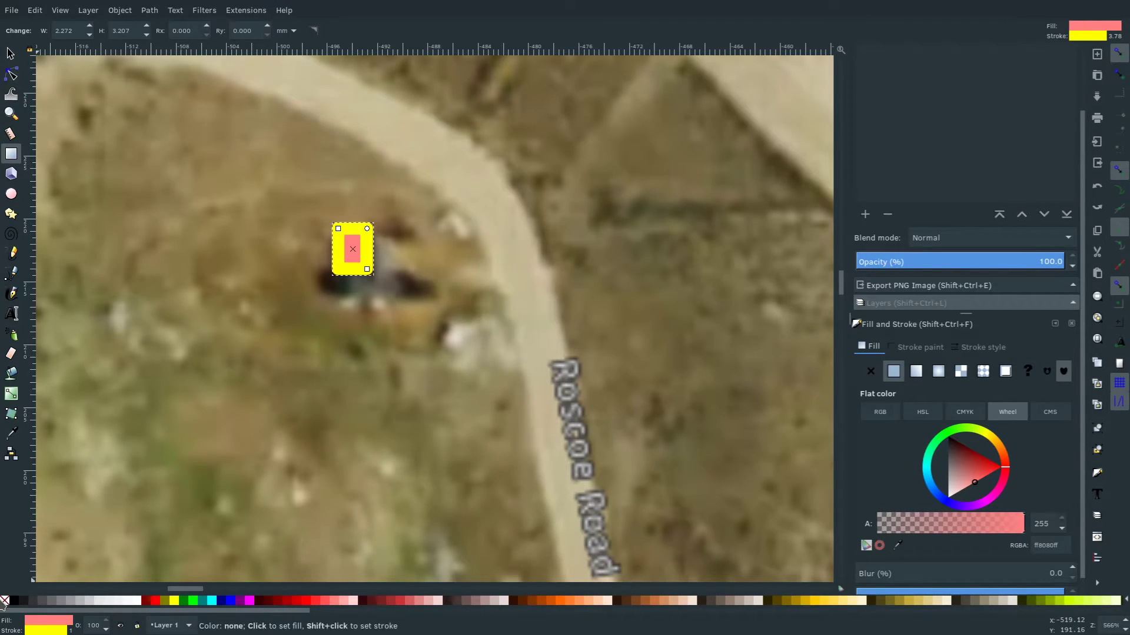
shift+click(4, 600)
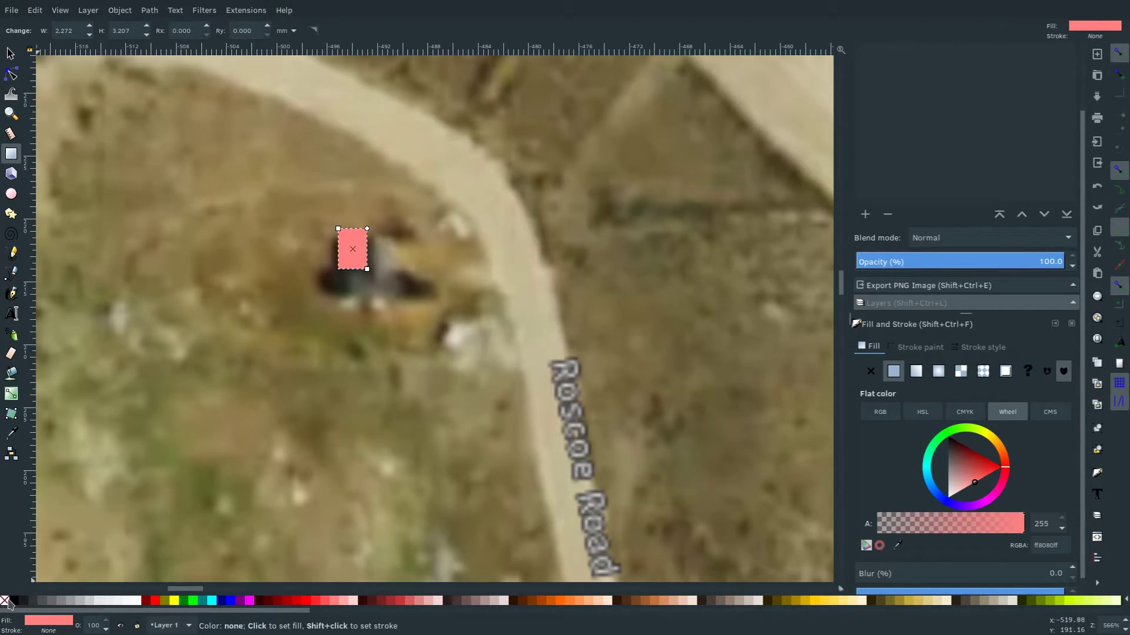
click(10, 52)
drag(349, 254, 399, 296)
- Examine the land south and west of the building rectangle, including the dirt track and gullies west of Roscoe Road
key(minus)
drag(271, 373, 440, 342)
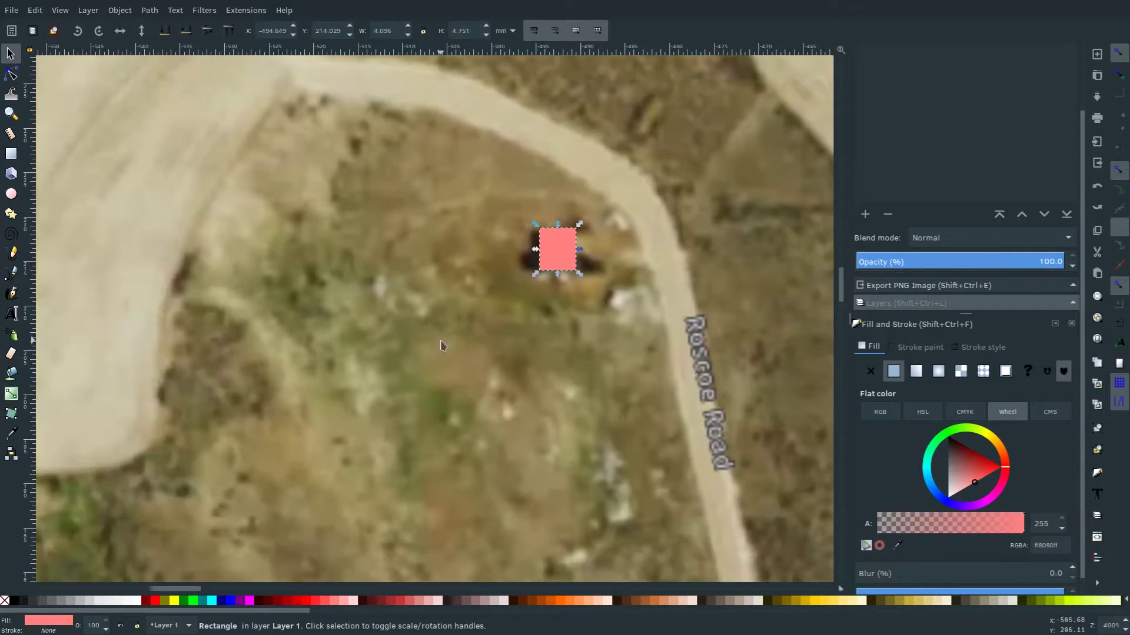
drag(479, 402, 539, 268)
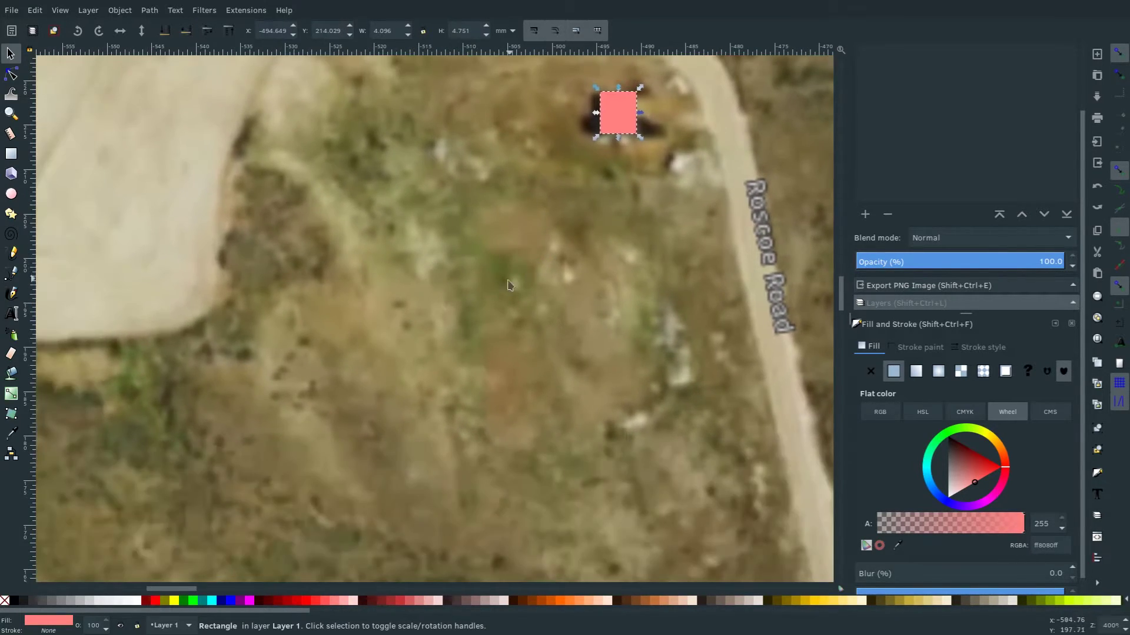
key(minus)
key(minus)
drag(398, 400, 521, 303)
key(plus)
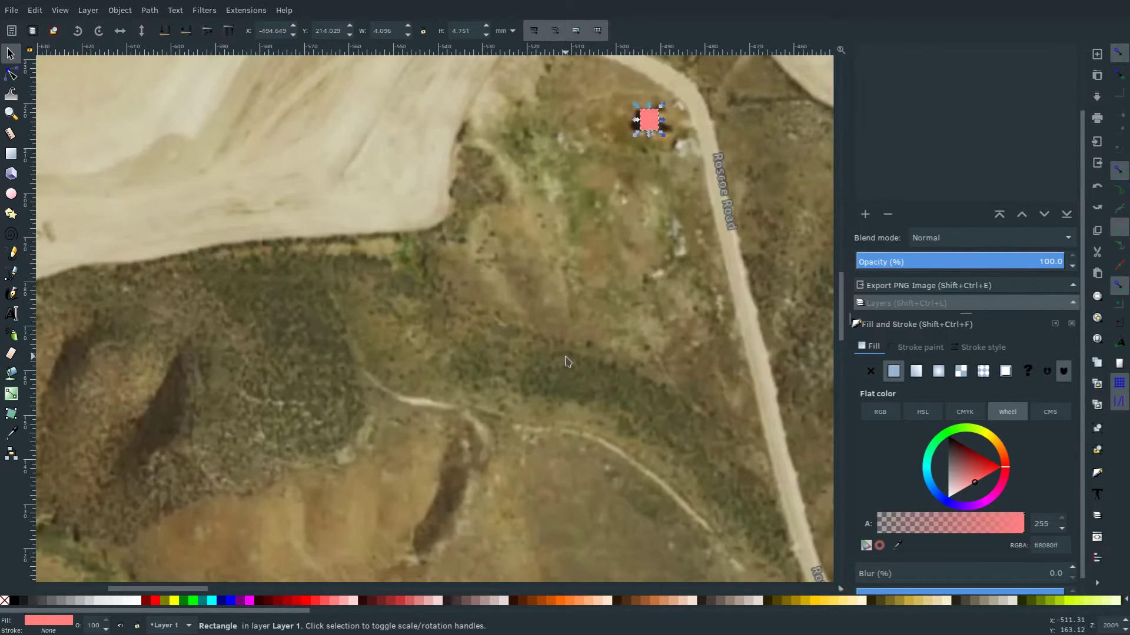
drag(566, 357, 495, 344)
key(minus)
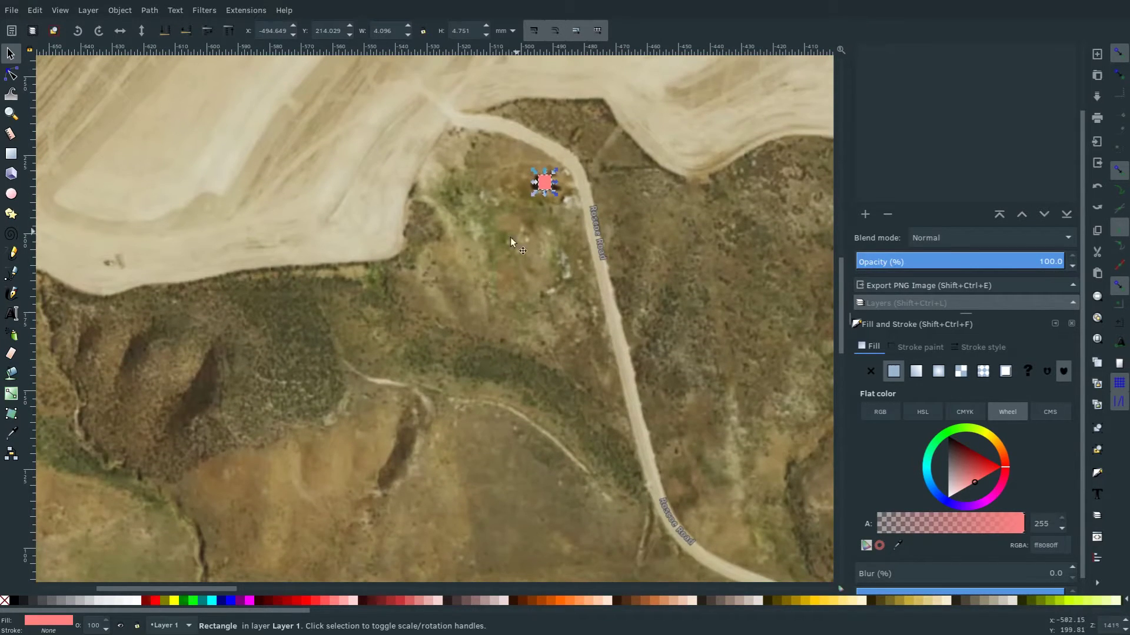
- Fill the building rectangle with dark red, aa0000
click(291, 601)
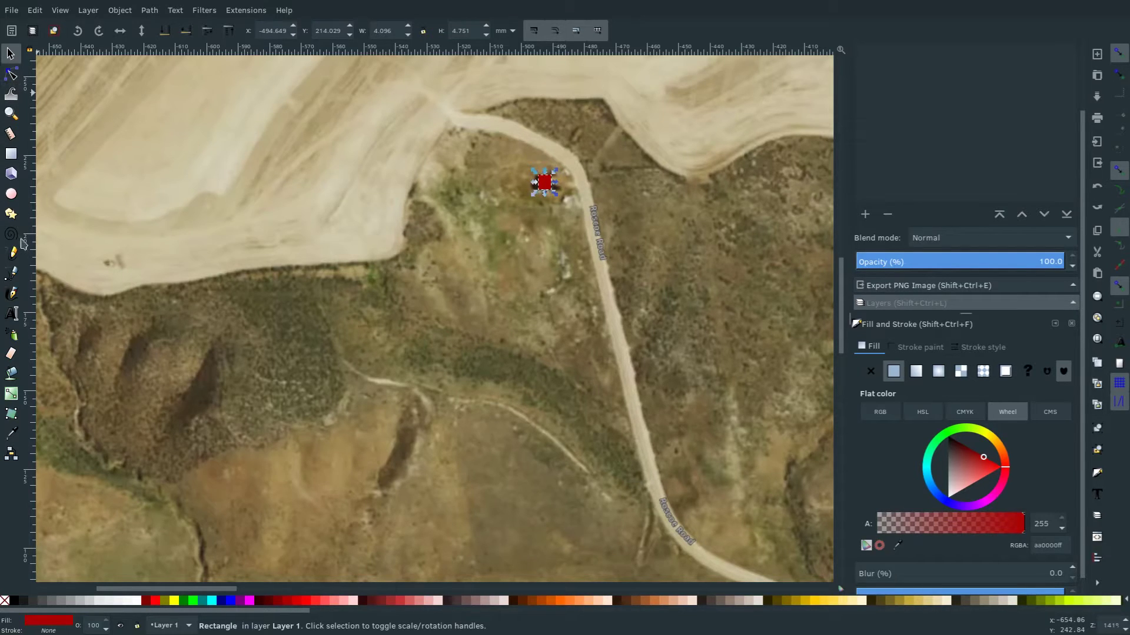
- Start tracing the property boundary from the road's northern bend, down Roscoe Road's west side and back west along the dirt track
click(14, 274)
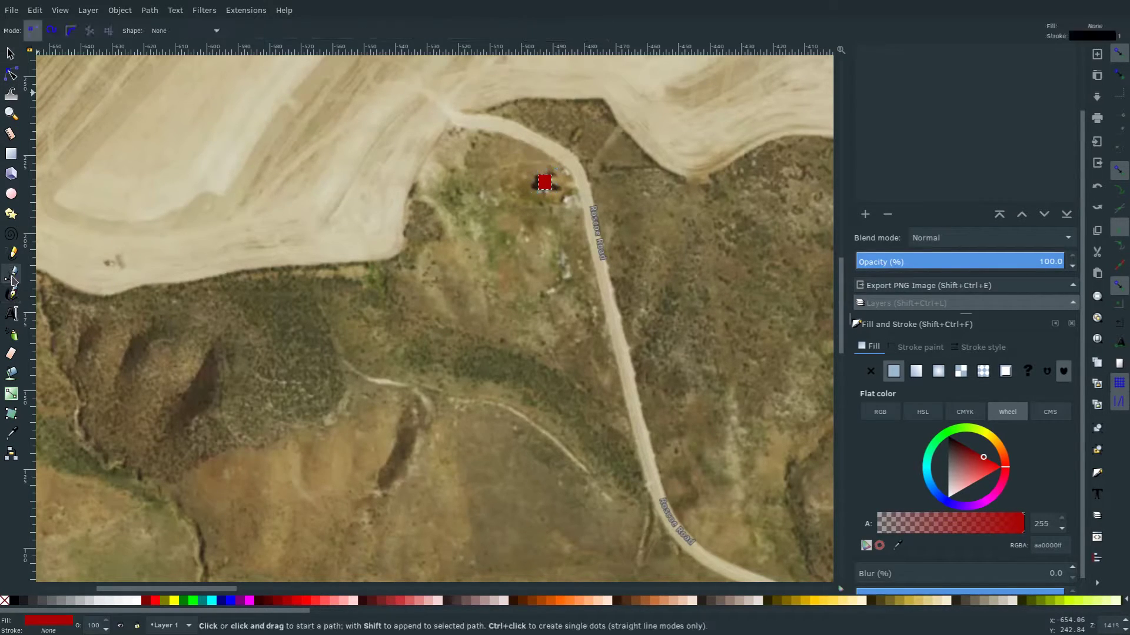
click(451, 123)
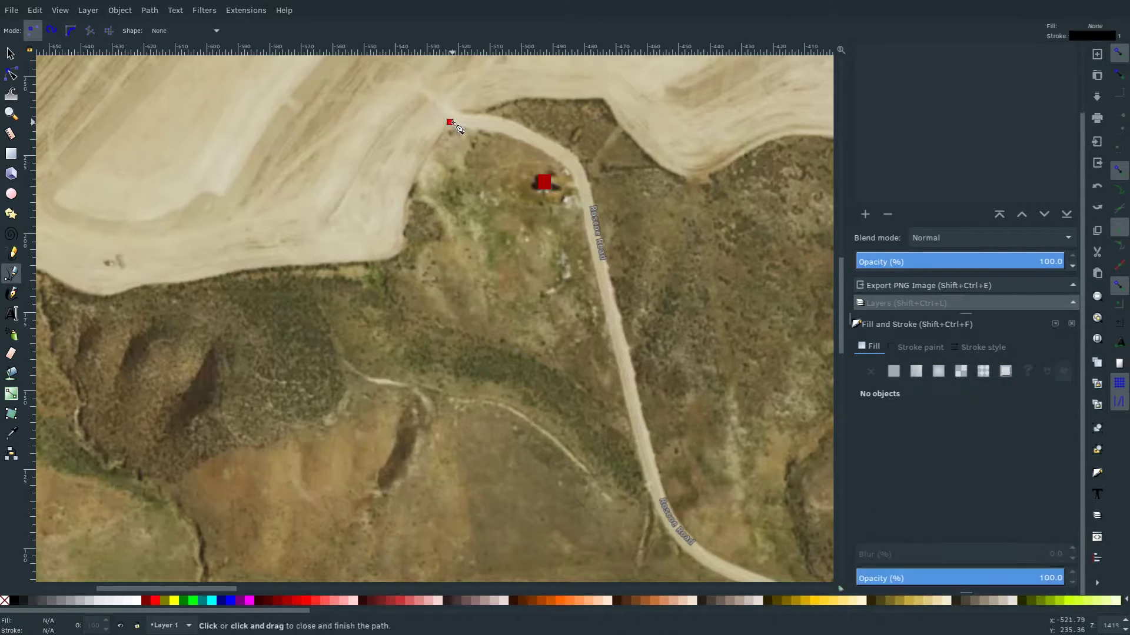
click(563, 171)
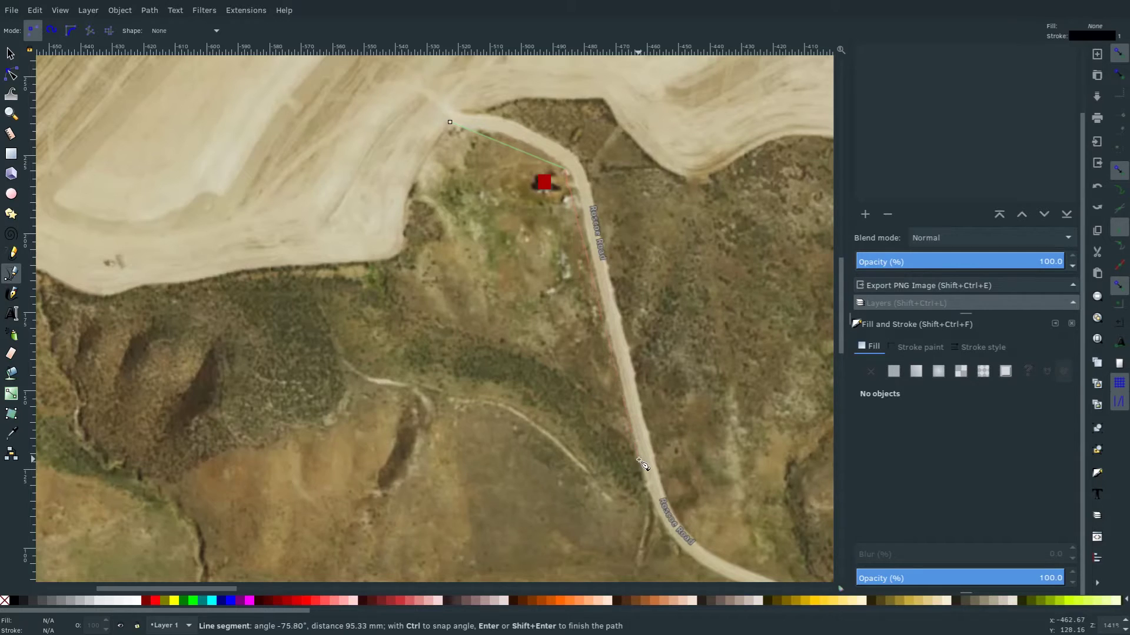
click(656, 517)
click(605, 494)
click(497, 403)
click(414, 388)
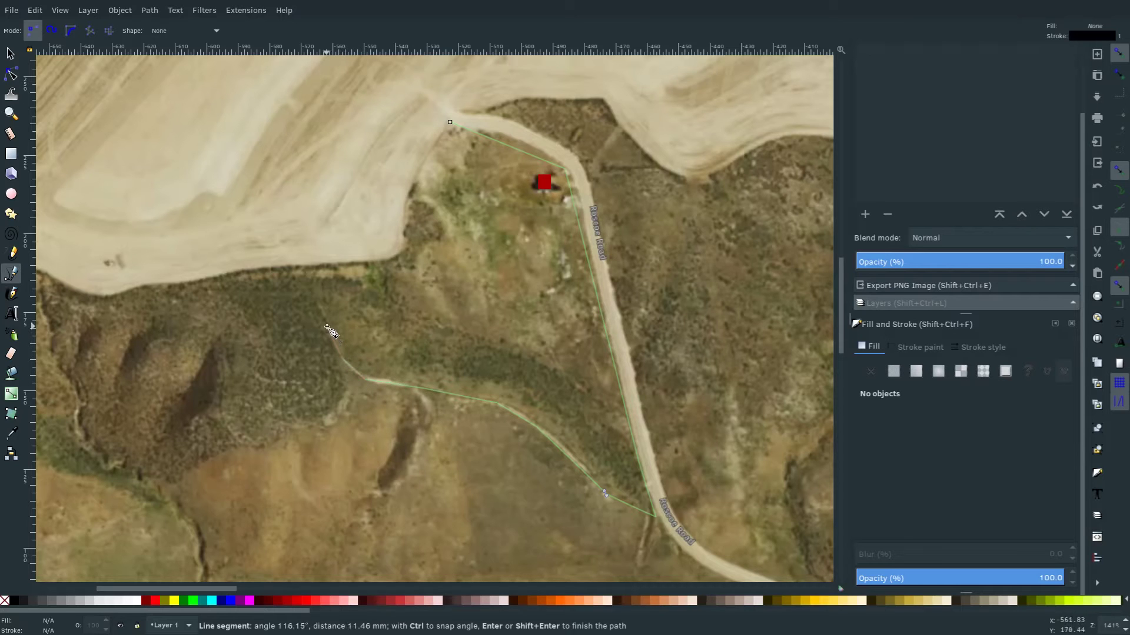
- Continue the boundary around the southern and western edges of the gullies up to the edge of the cultivated field
drag(238, 422, 431, 351)
click(530, 337)
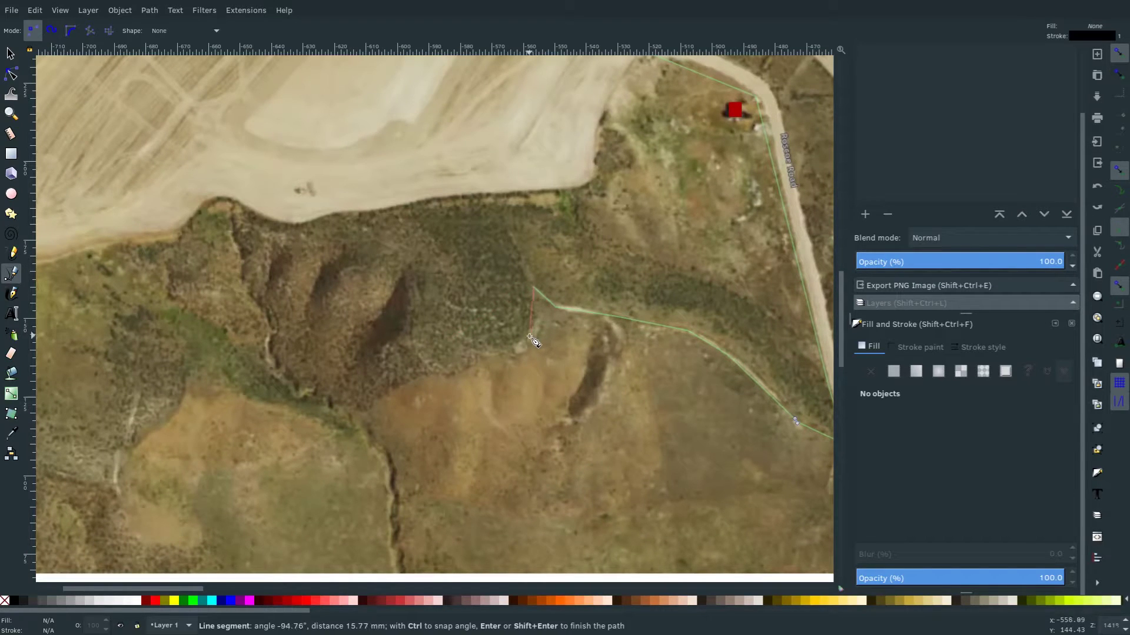
click(432, 378)
click(388, 398)
click(359, 420)
drag(340, 418, 288, 365)
click(271, 323)
drag(246, 285, 229, 239)
click(234, 205)
- Trace the boundary east along the field's edge back to its starting point to close it, and fill it with navy blue, 000080
click(294, 229)
click(334, 214)
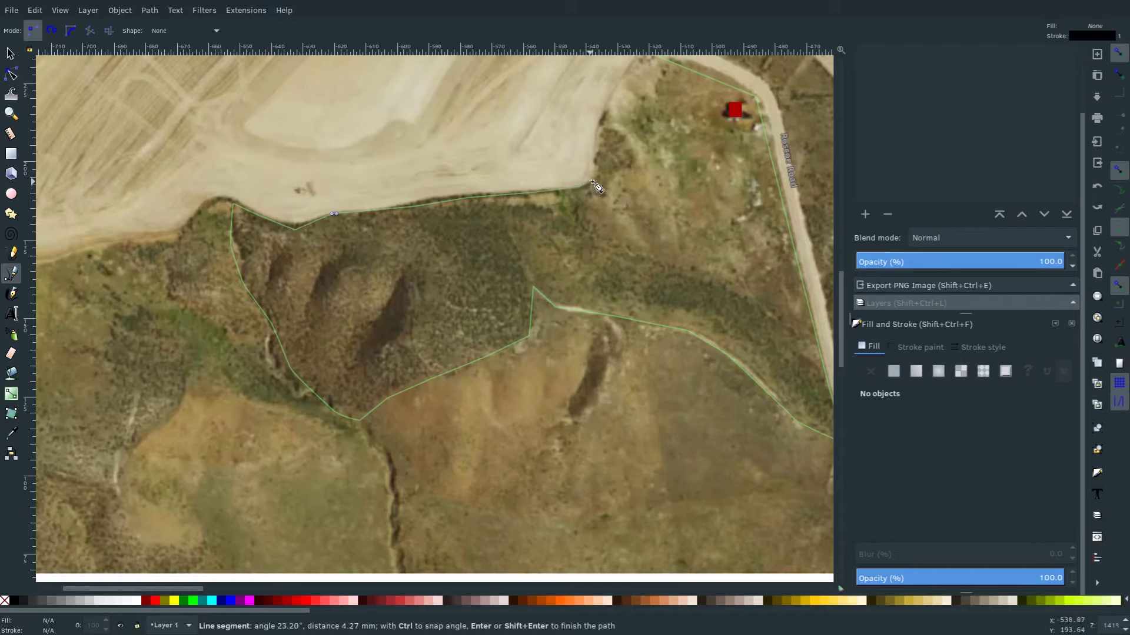
click(593, 182)
click(599, 134)
drag(621, 117, 564, 213)
click(564, 176)
click(584, 145)
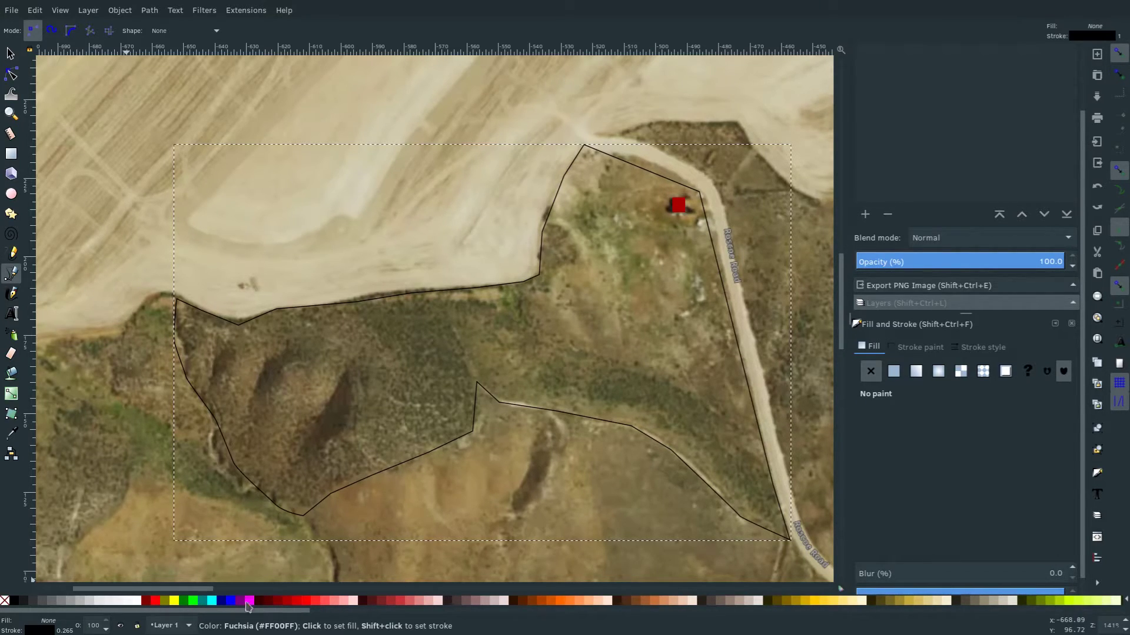
click(221, 606)
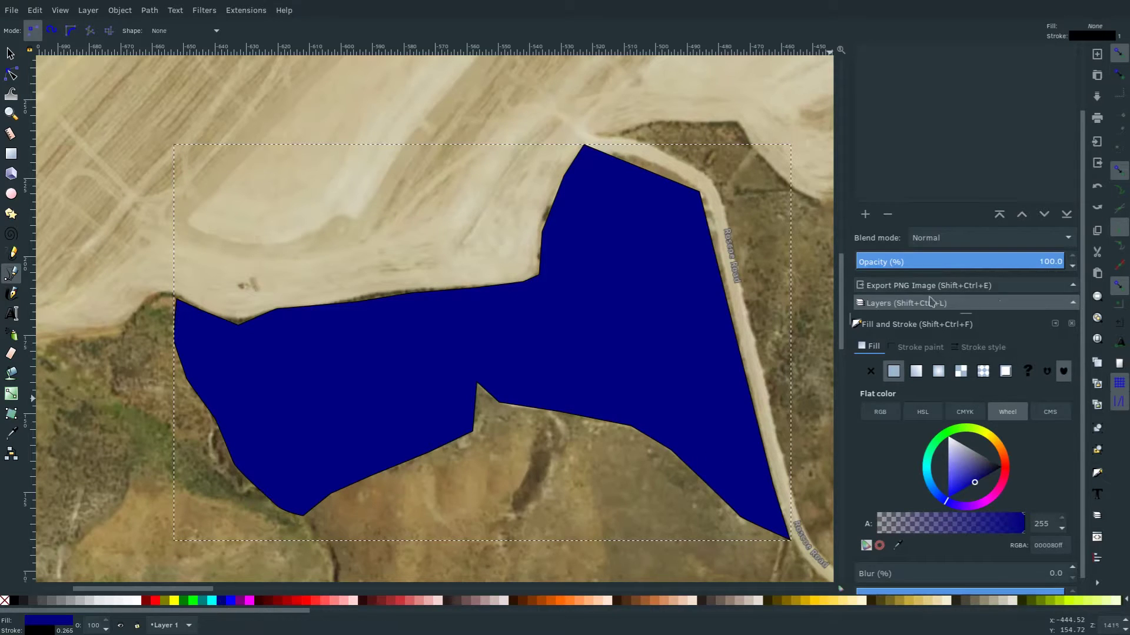
drag(1037, 262, 1010, 262)
key(ctrl+z)
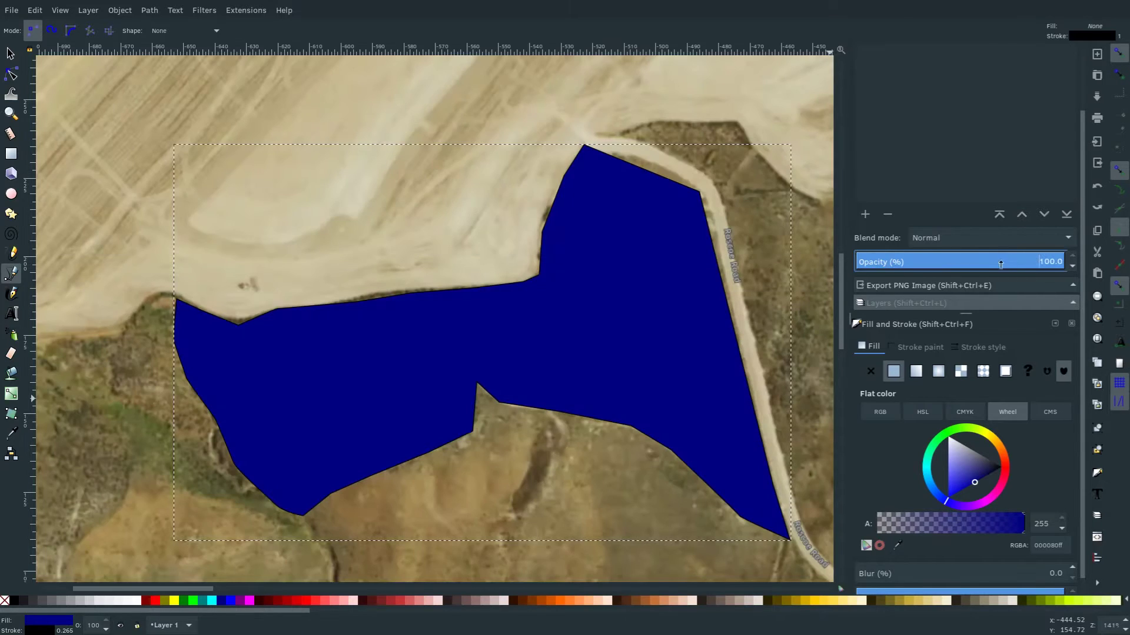
click(10, 54)
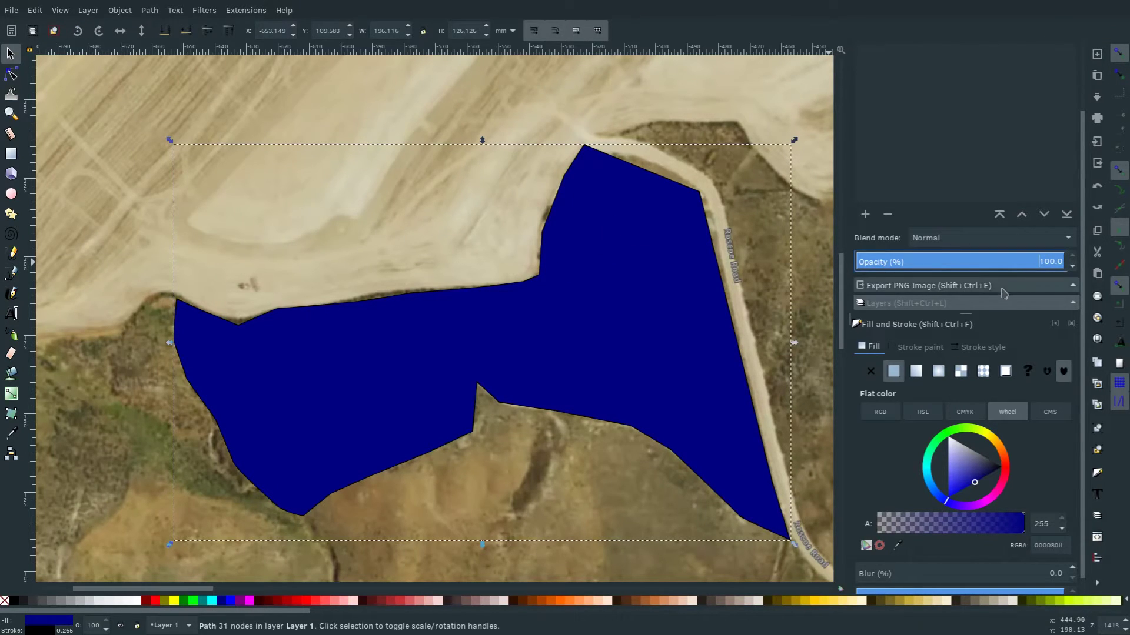
drag(988, 260, 976, 261)
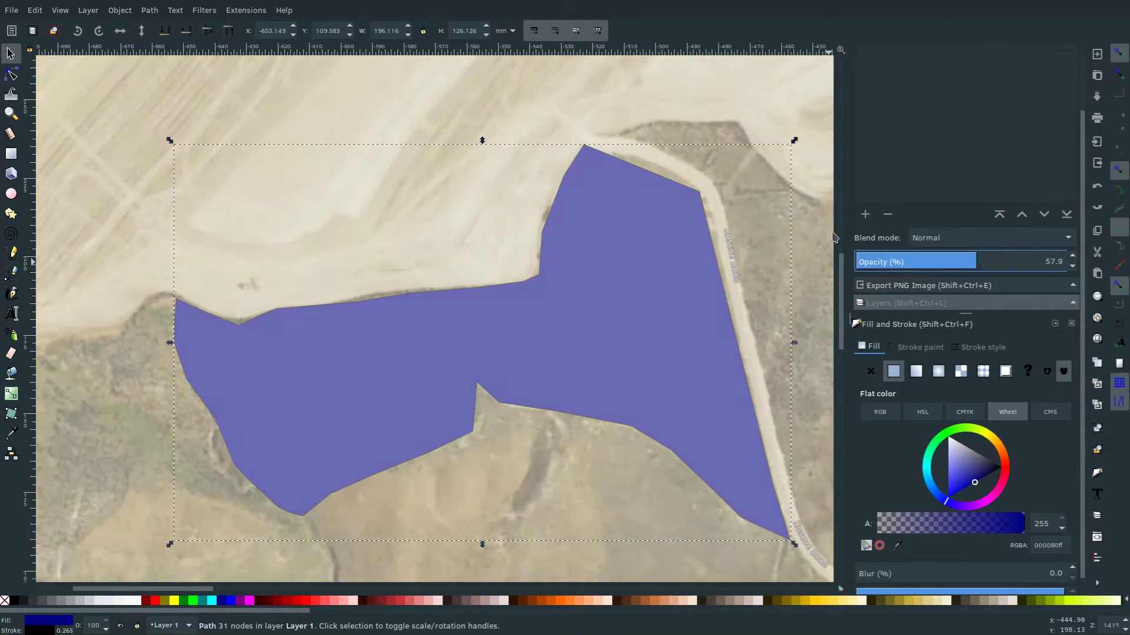
key(ctrl+z)
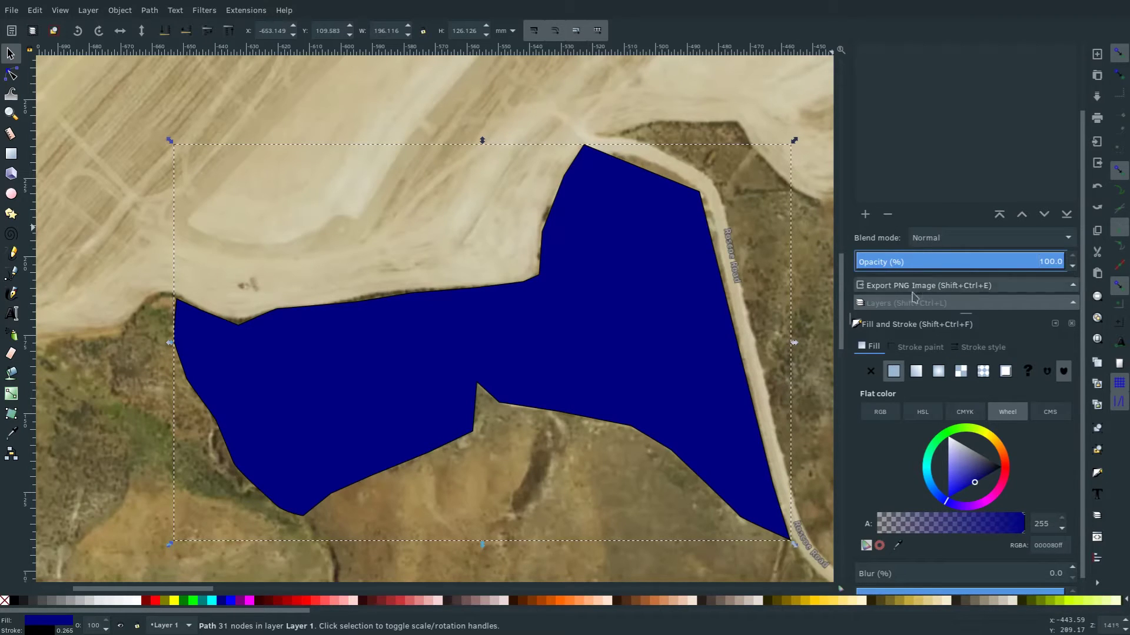
- Lower the navy property shape's own opacity to 30.2%, leaving the layer's opacity alone
scroll(913, 336, down, 1)
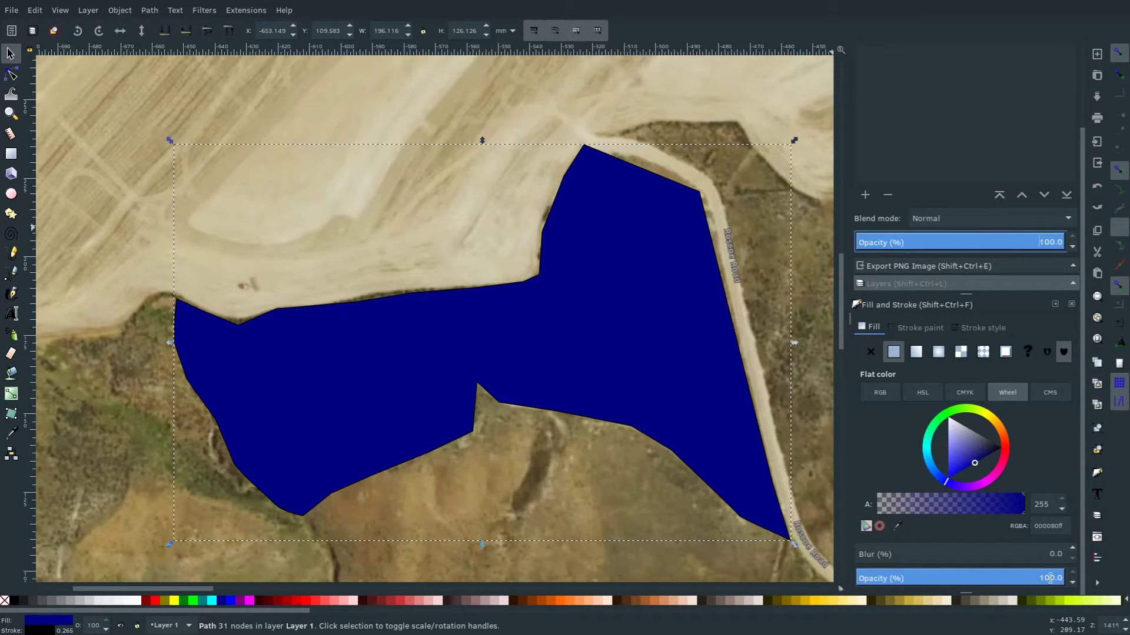
click(1051, 578)
click(965, 578)
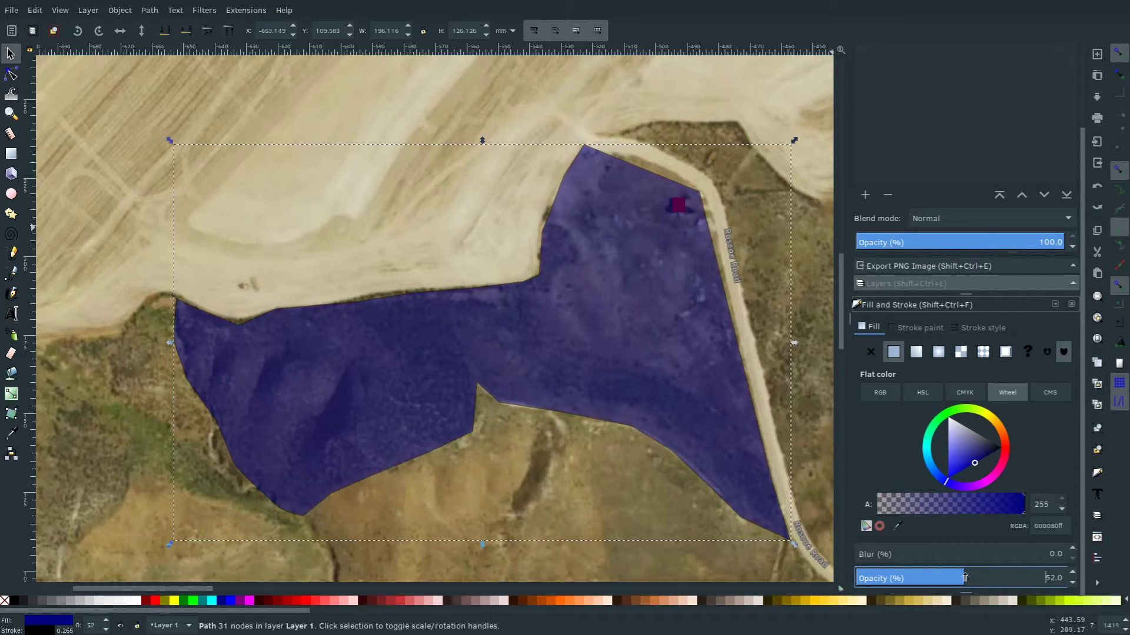
drag(952, 578, 922, 575)
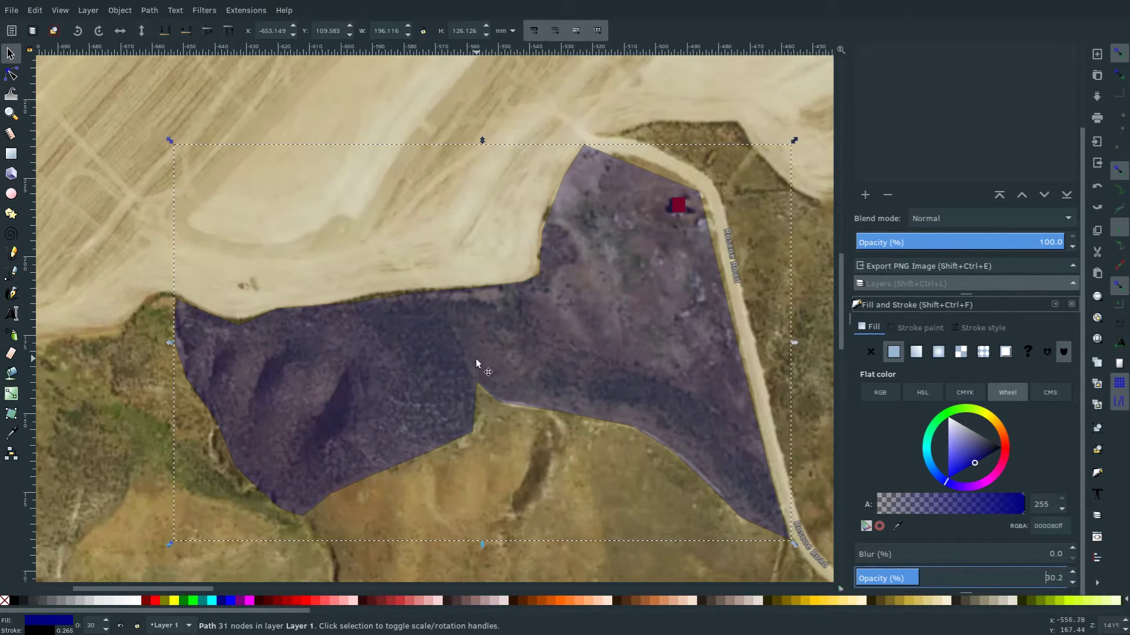
- Reshape the boundary by curving its northeastern edge along the road bend and smoothing out the notch at the dirt track, deleting one node
key(n)
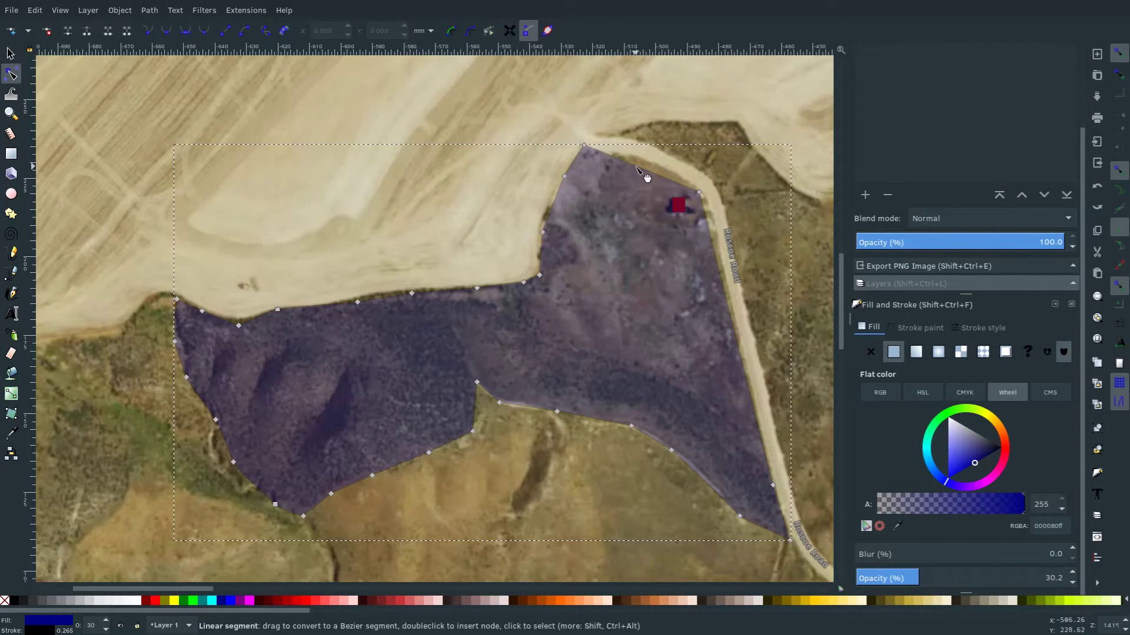
drag(646, 178, 670, 171)
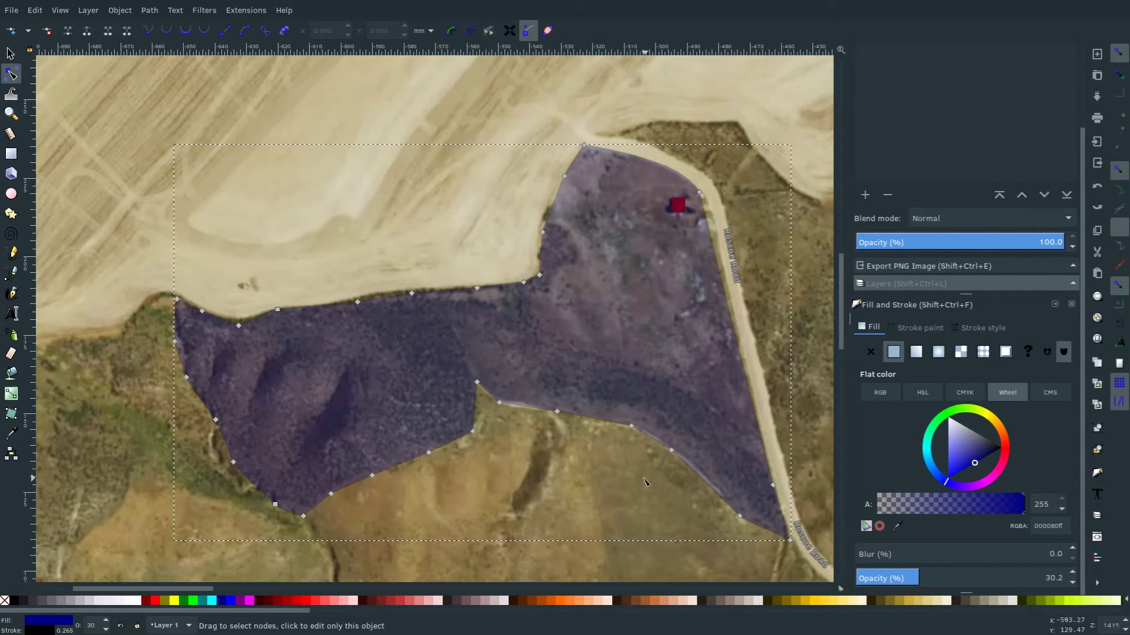
drag(477, 383, 493, 425)
click(516, 445)
key(Delete)
drag(524, 452, 523, 418)
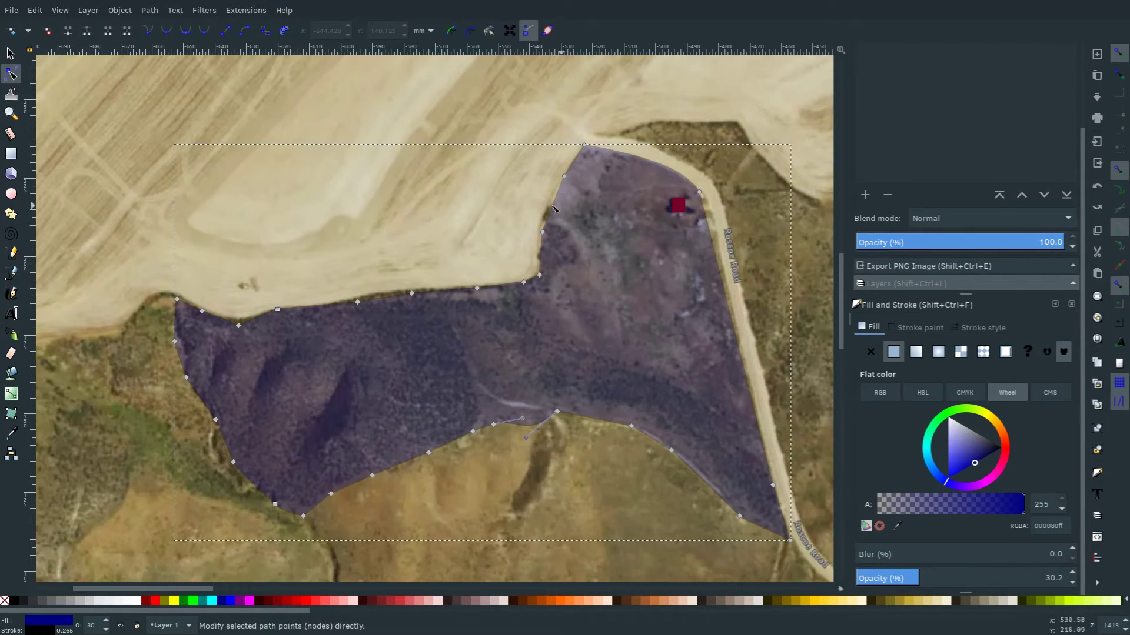
- Fill the building rectangle with yellow, ffff00
click(10, 54)
click(678, 207)
click(677, 207)
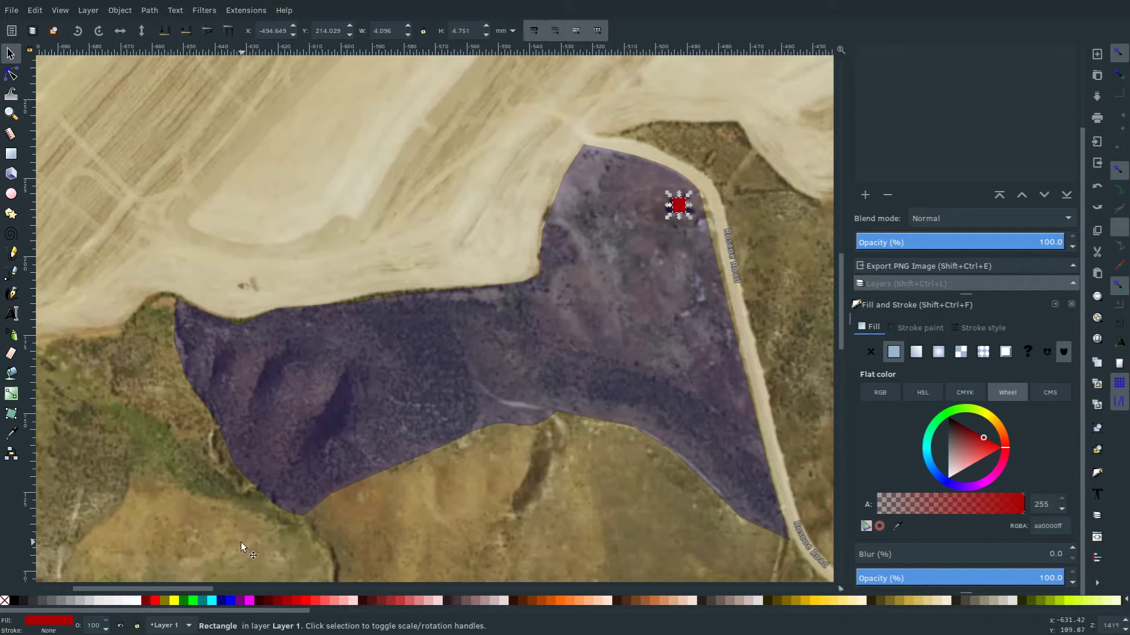
click(175, 602)
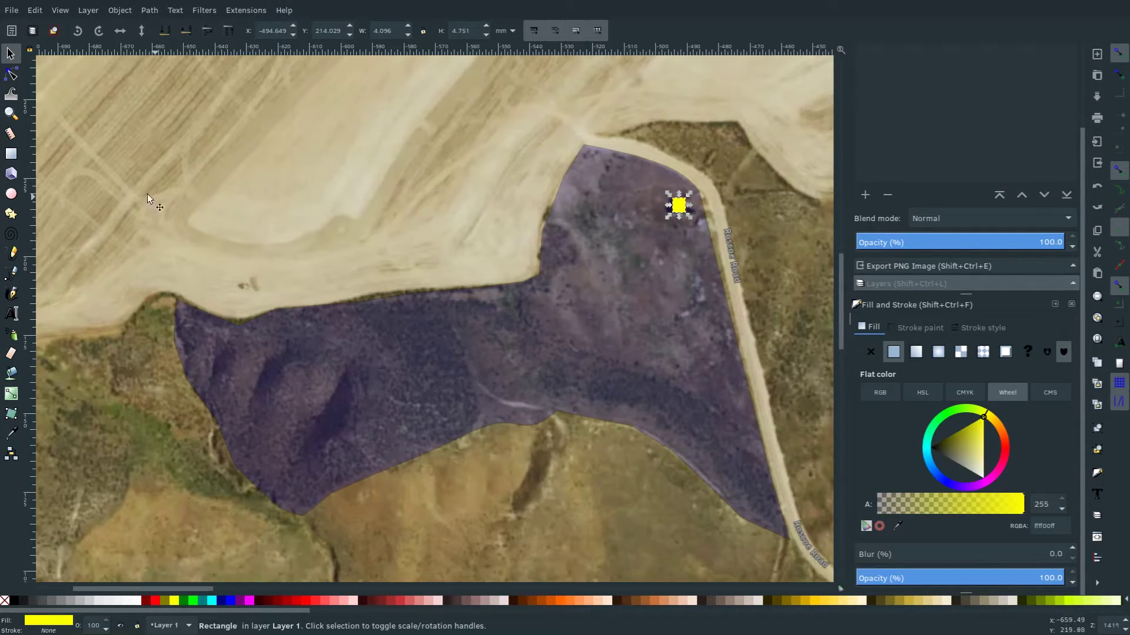
- Add the text label "35 Acres" in the middle of the property shape
key(minus)
key(minus)
key(minus)
key(plus)
key(plus)
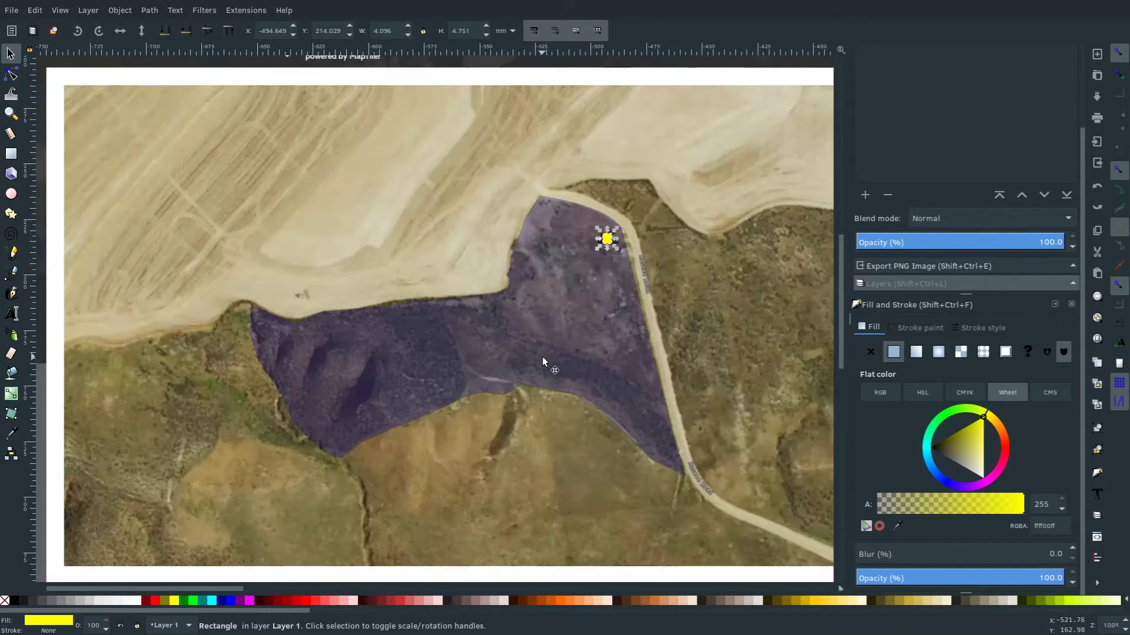
drag(647, 309, 619, 319)
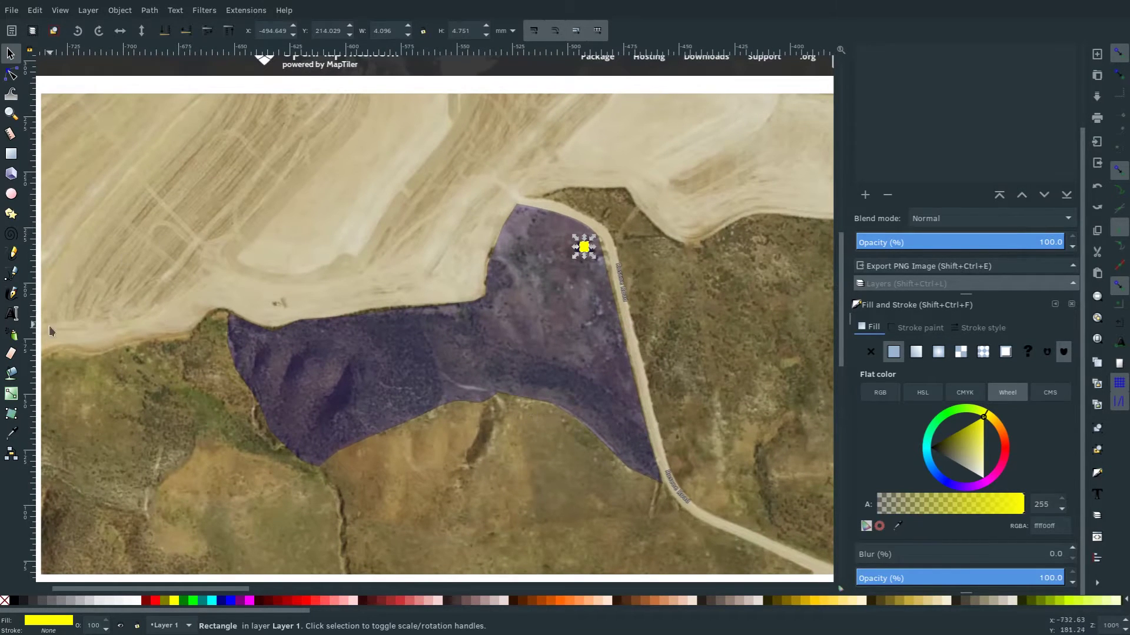
click(11, 314)
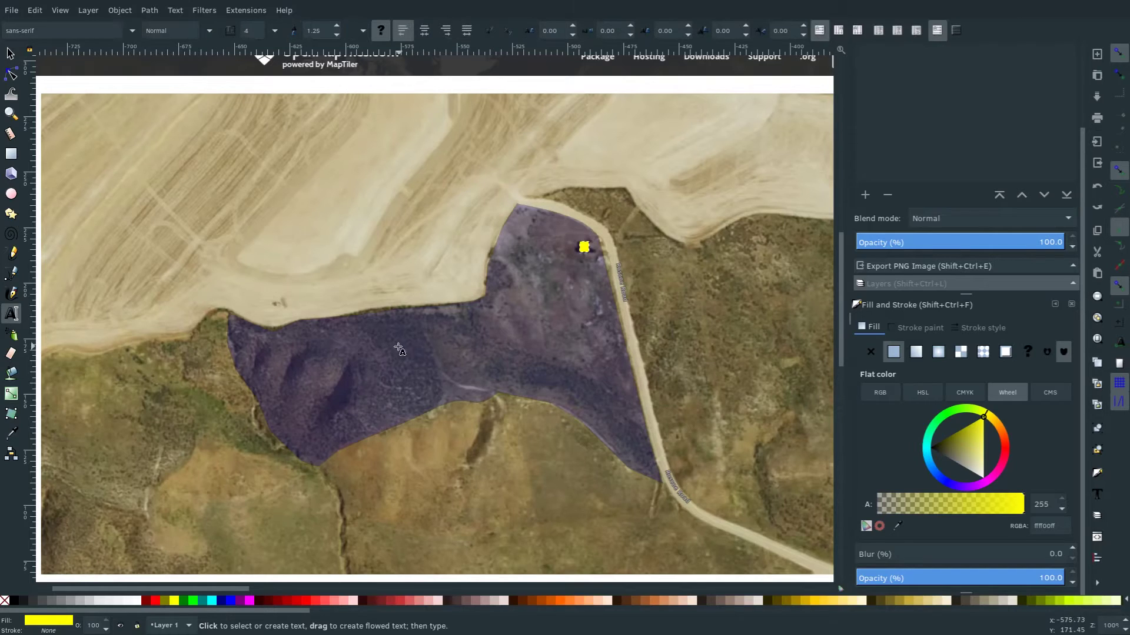
click(453, 347)
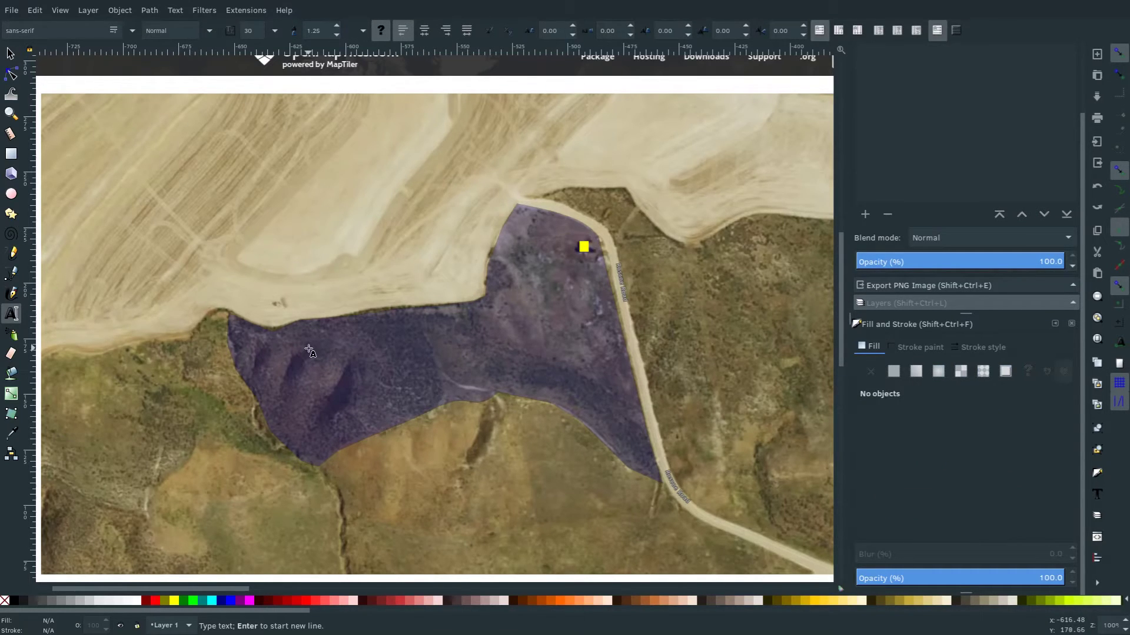
text(35 Acres)
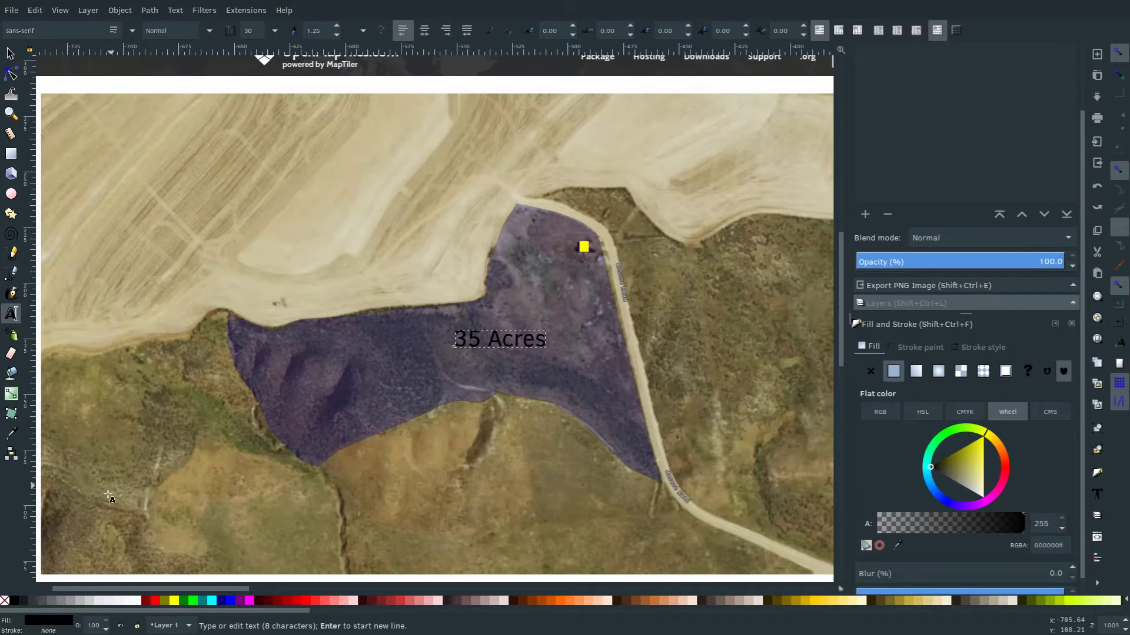
- Fill the "35 Acres" label with white and shift it slightly west within the property
click(136, 601)
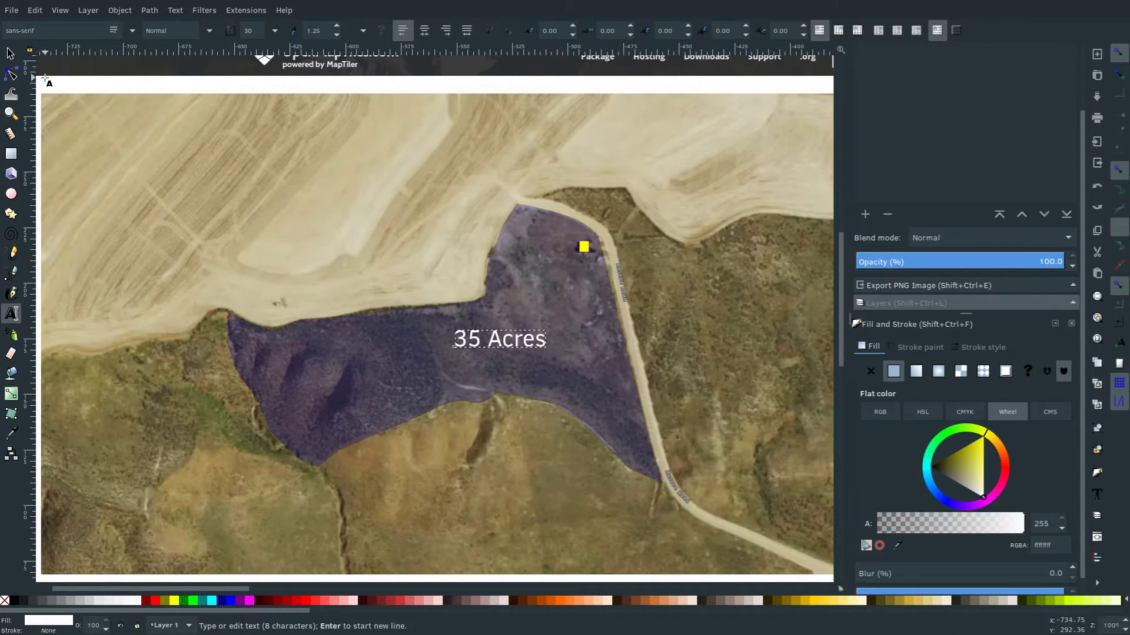
click(10, 54)
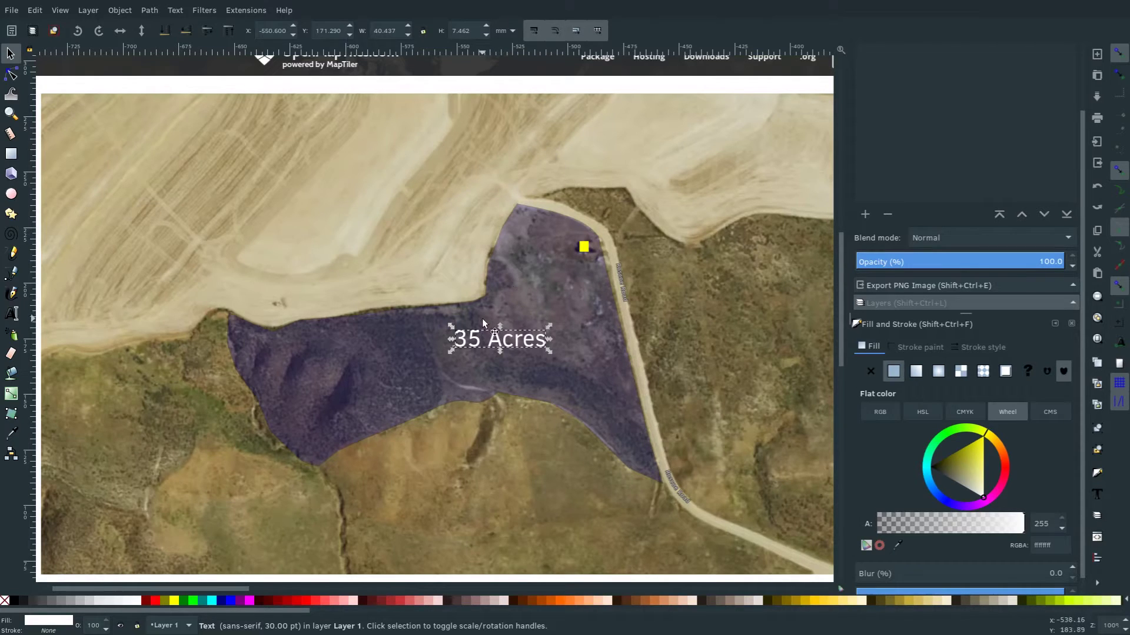
drag(478, 341, 452, 341)
scroll(485, 323, down, 6)
scroll(485, 324, up, 6)
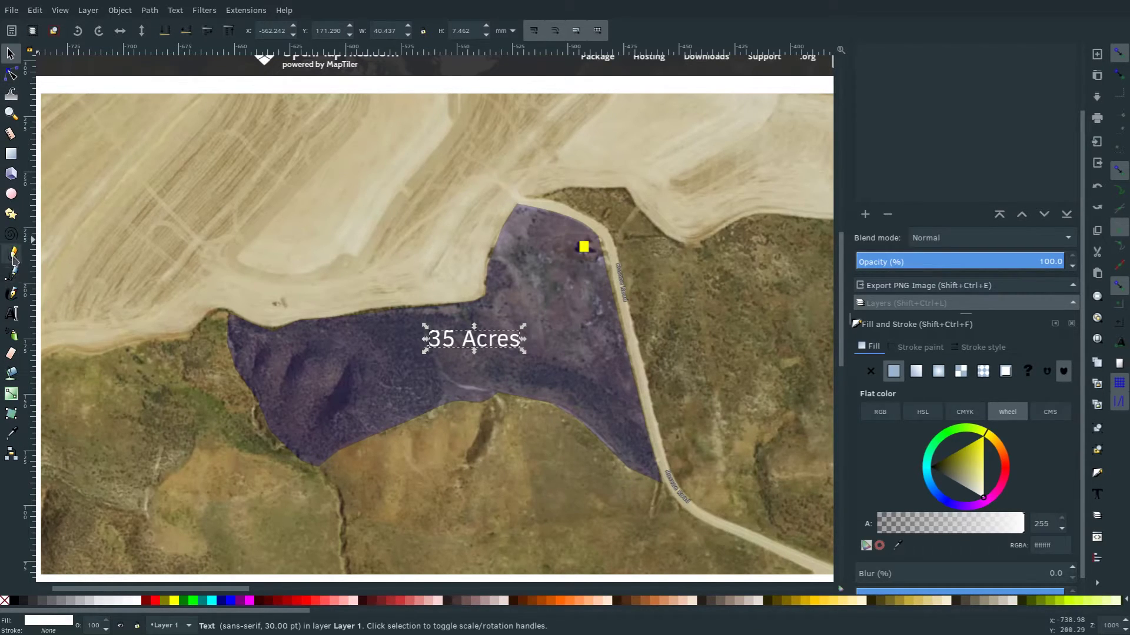
- Draw a straight horizontal line about 65 mm long ending just west of the yellow building
click(11, 293)
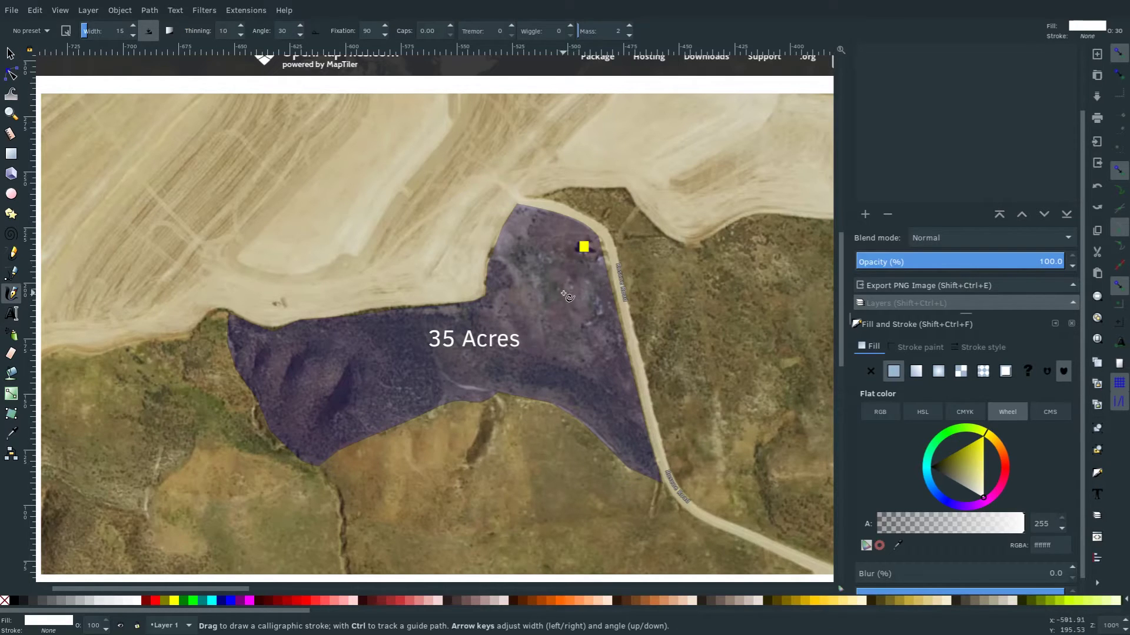
click(11, 273)
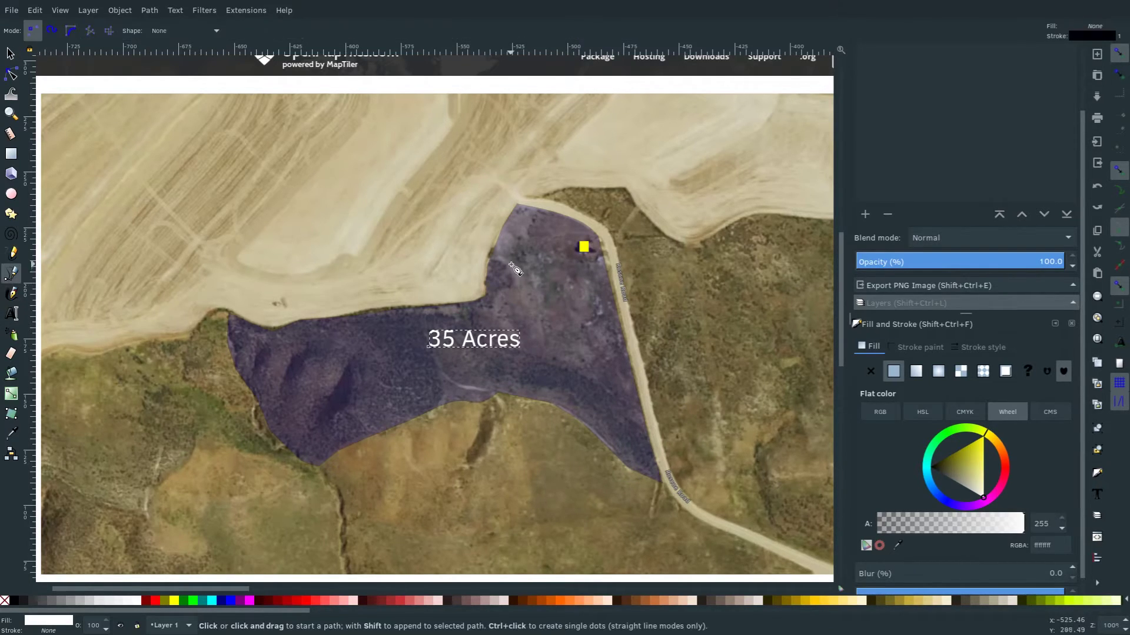
key(plus)
key(plus)
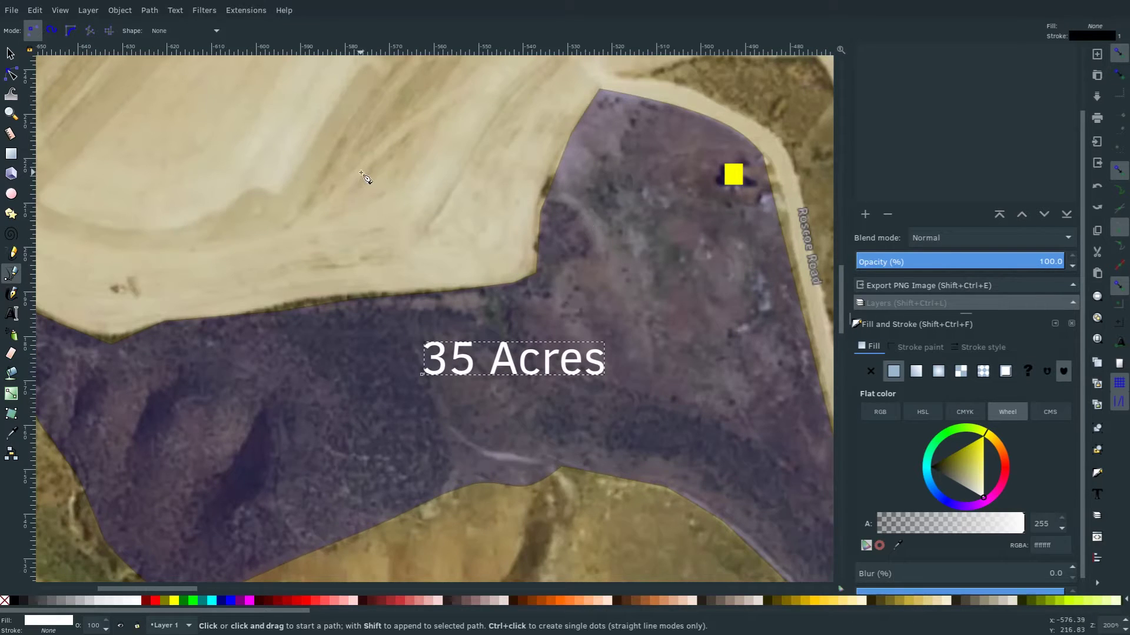
click(401, 173)
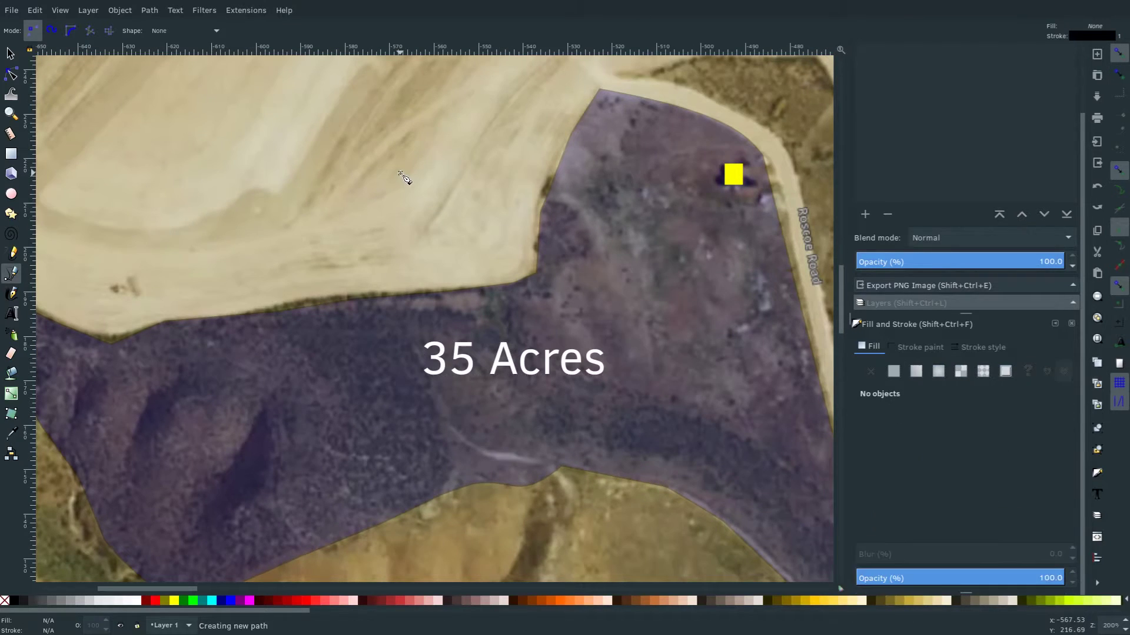
double_click(689, 173)
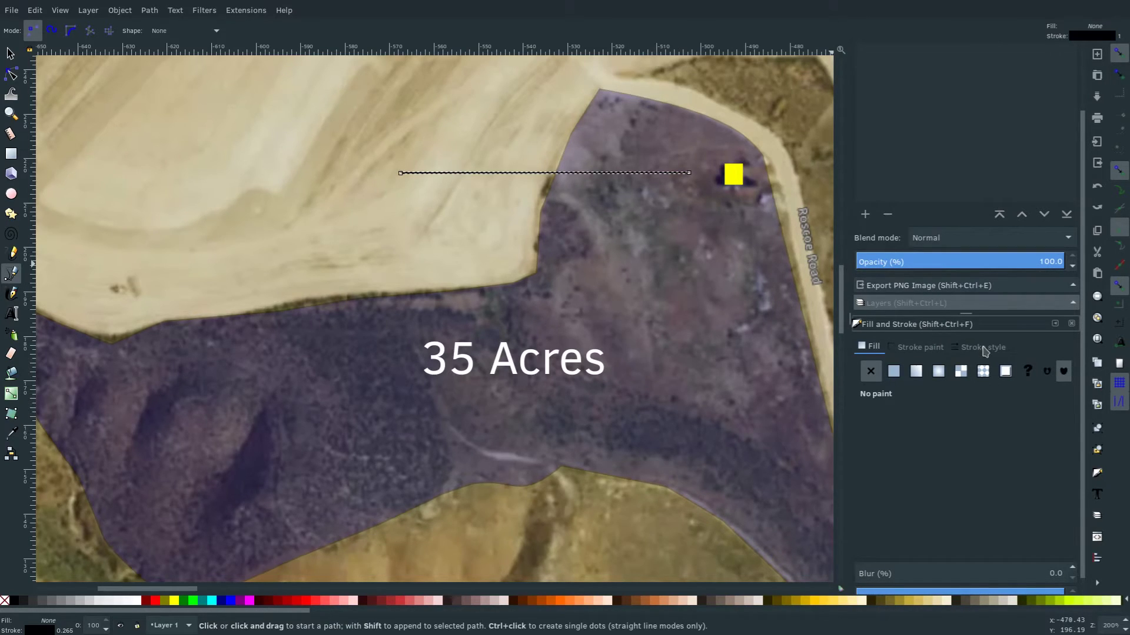
- Add an arrowhead as the line's end marker so it points toward the building, leaving the start and middle without markers
click(984, 348)
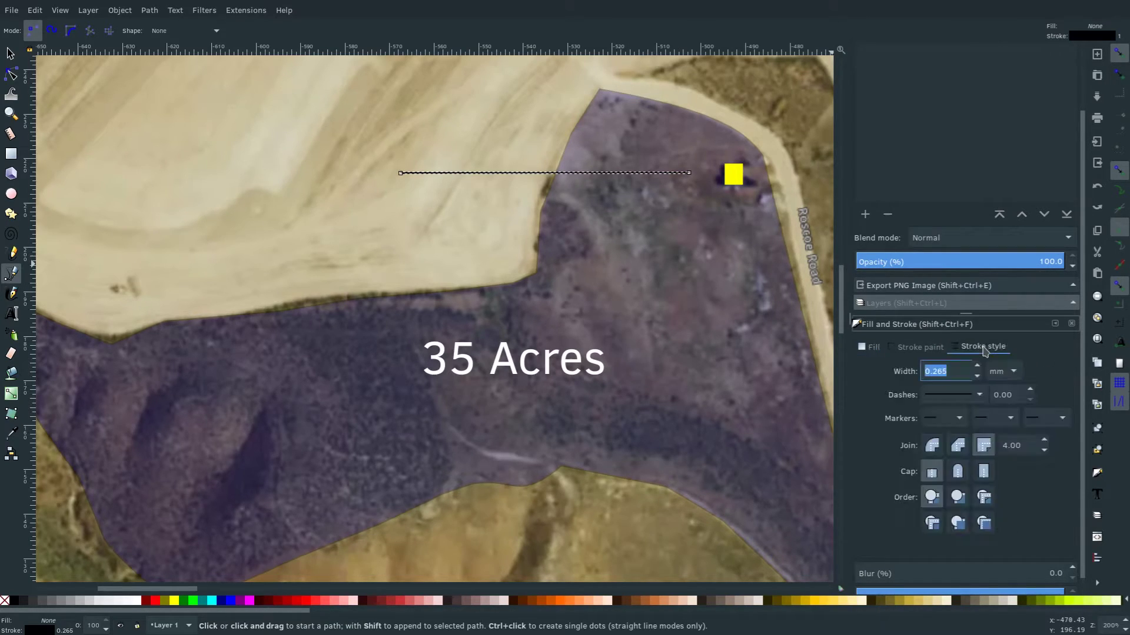
click(978, 395)
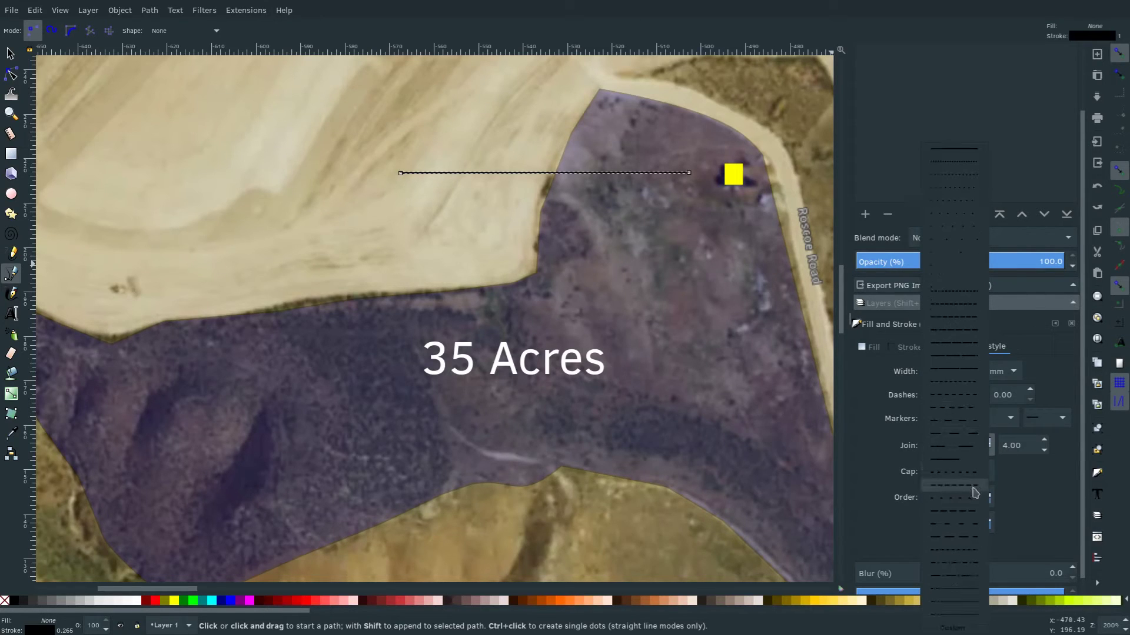
click(886, 160)
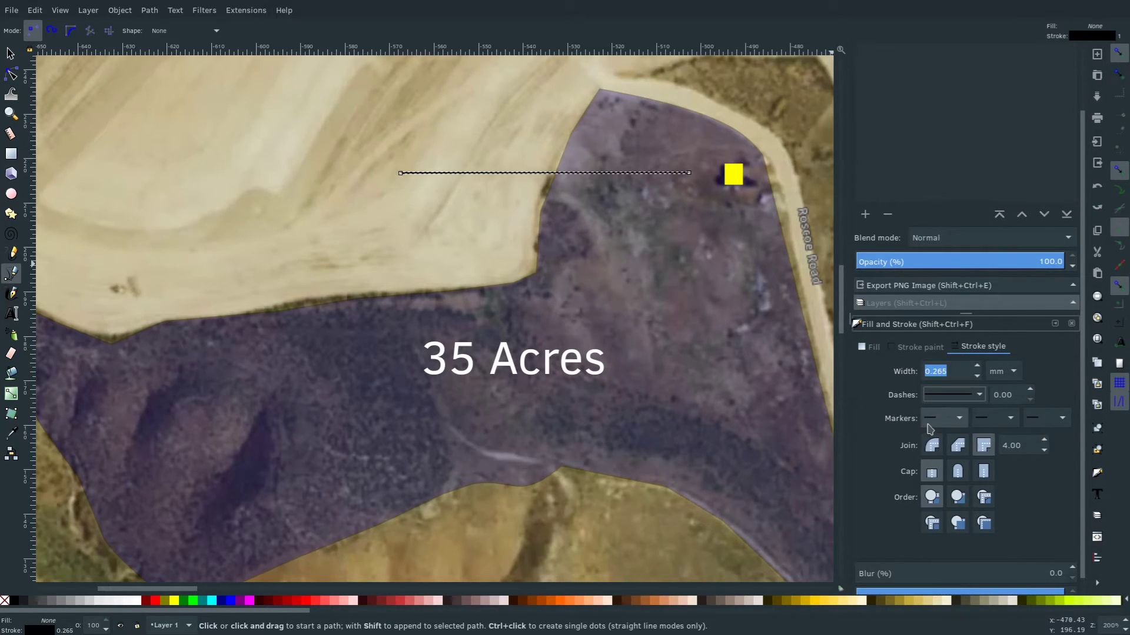
click(955, 419)
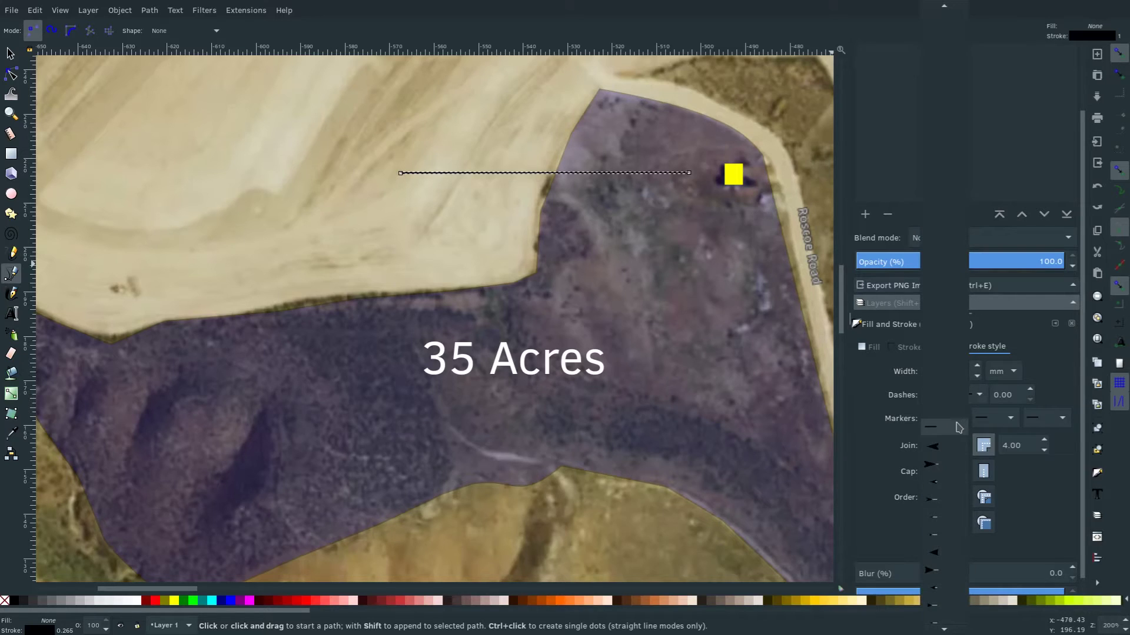
click(935, 471)
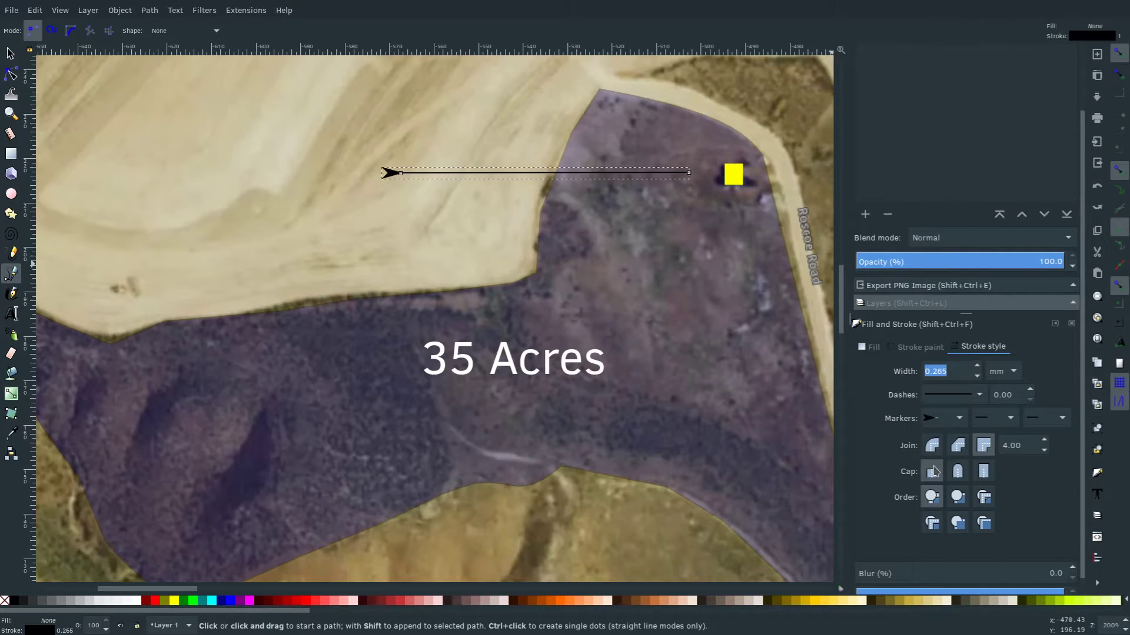
click(946, 418)
click(945, 416)
click(1047, 419)
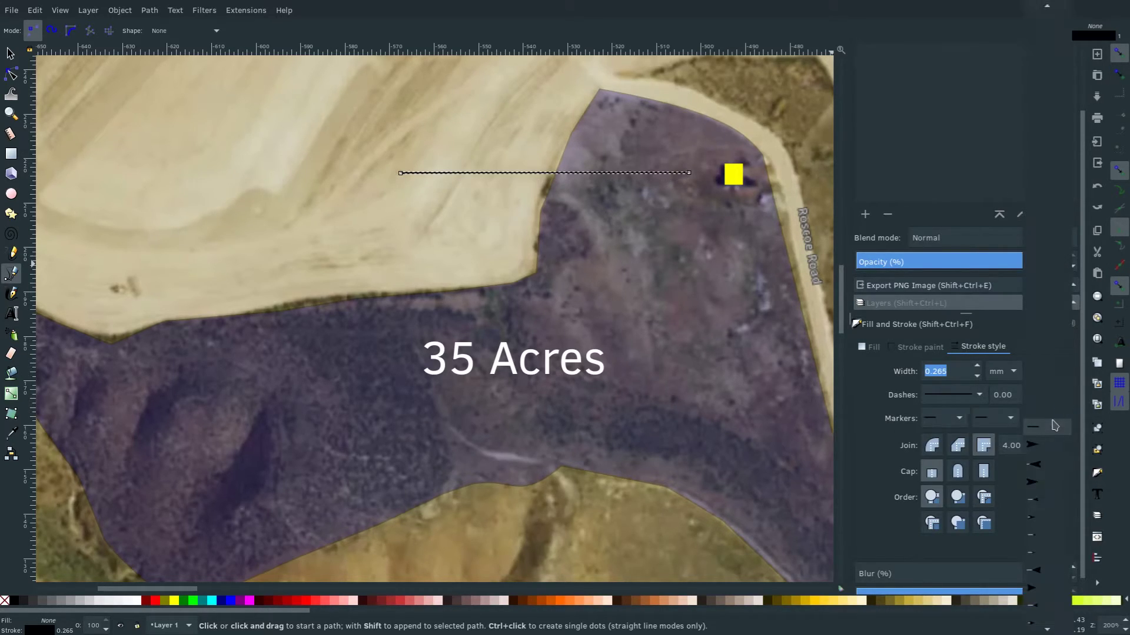
click(1043, 450)
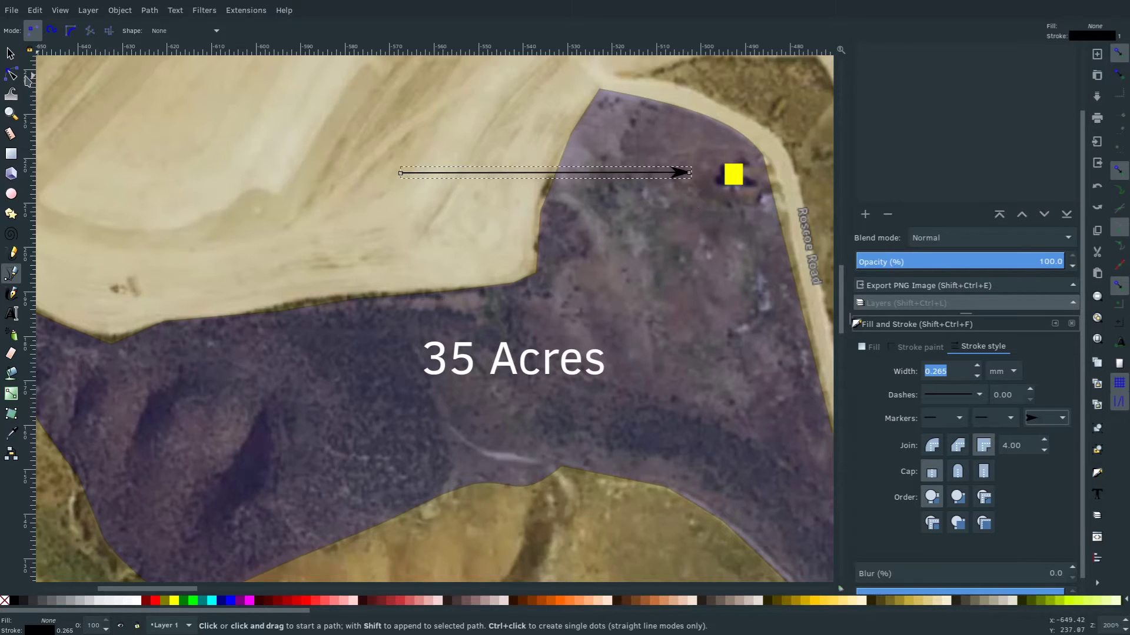
- Color the arrow white and reshape it into a short diagonal pointing up to the building's southwest corner
click(10, 54)
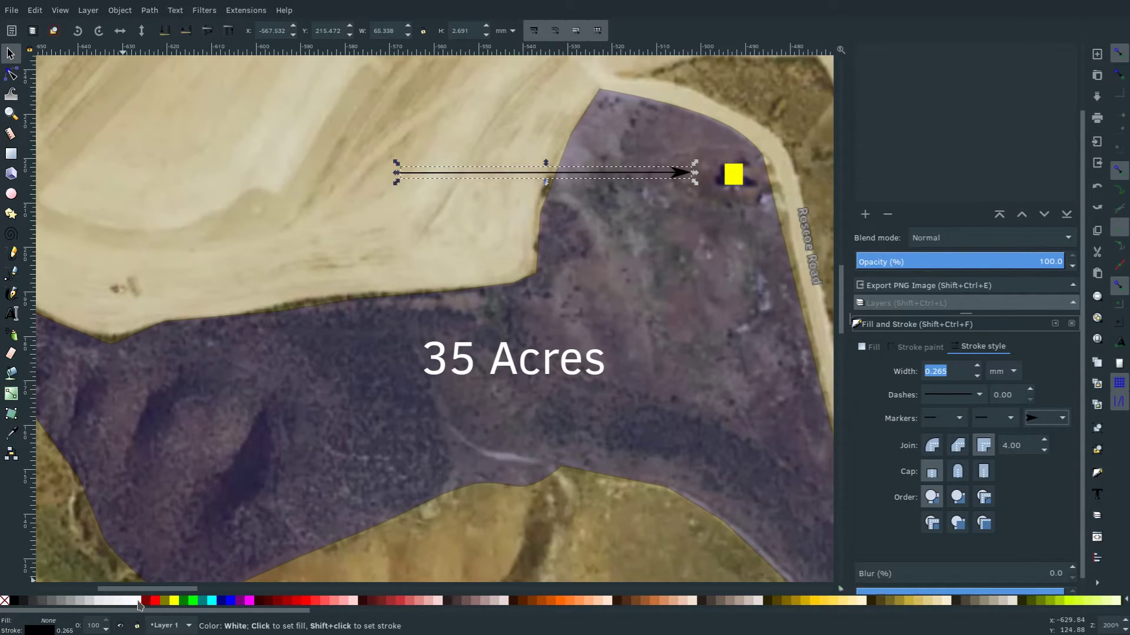
click(138, 602)
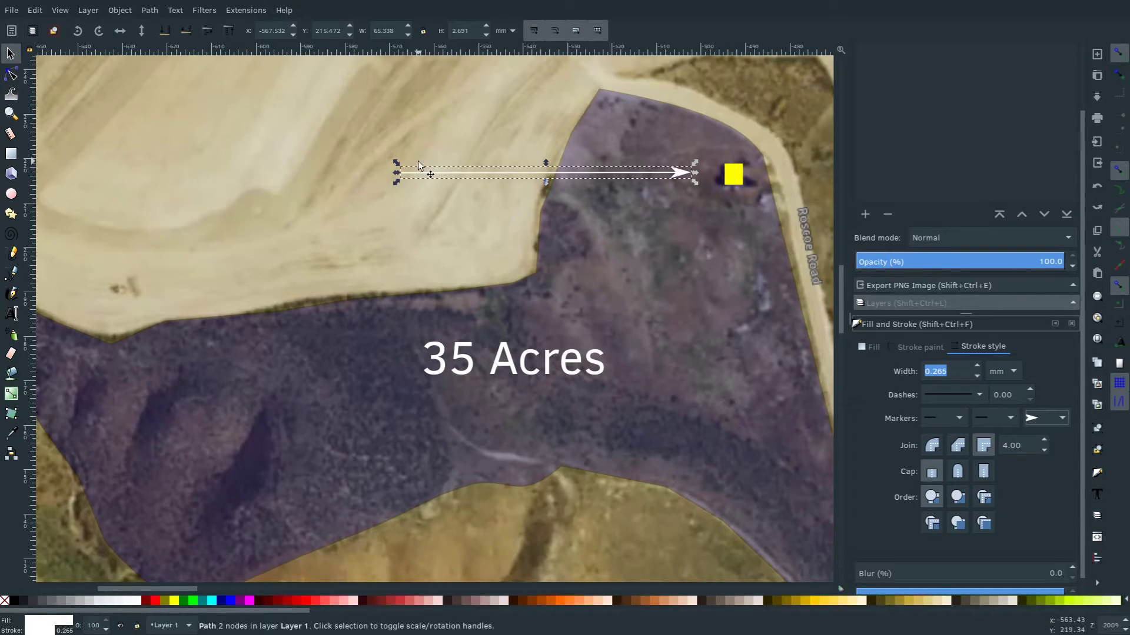
mouse_move(396, 172)
mouse_down()
mouse_move(555, 179)
mouse_move(366, 180)
mouse_move(572, 175)
mouse_move(587, 156)
mouse_move(575, 169)
mouse_move(604, 171)
mouse_move(639, 213)
mouse_move(695, 190)
mouse_move(717, 204)
mouse_up()
key(n)
click(10, 53)
- Duplicate the "35 Acres" label, scale the copy proportionally to about 25 mm wide, and place it below the arrow's tail
click(527, 371)
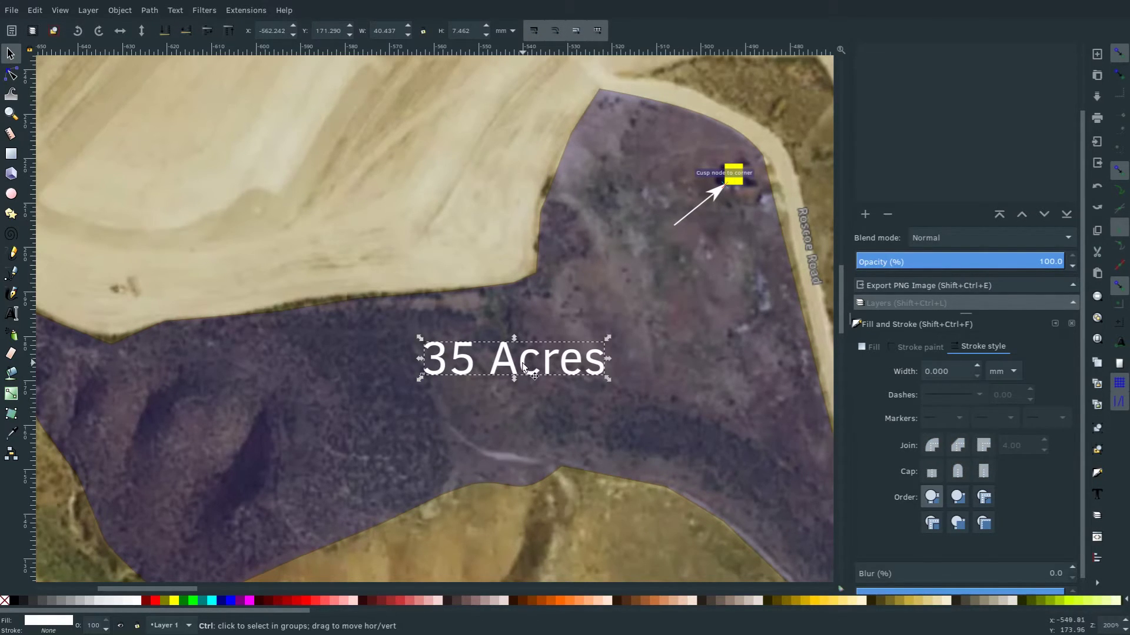
key(ctrl+d)
drag(522, 361, 660, 276)
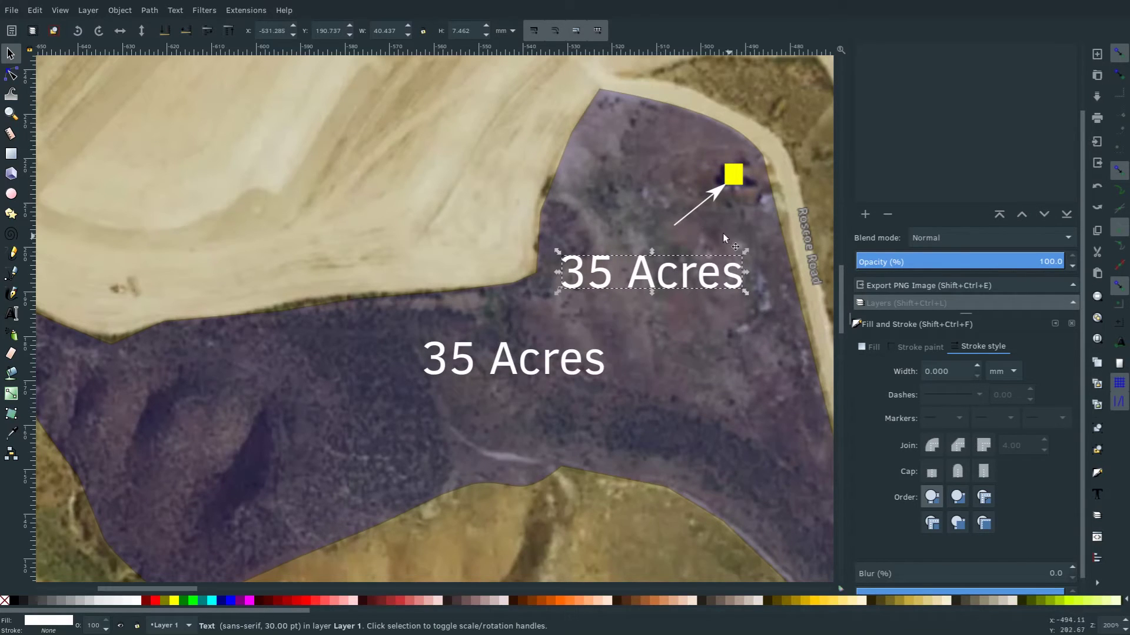
click(423, 31)
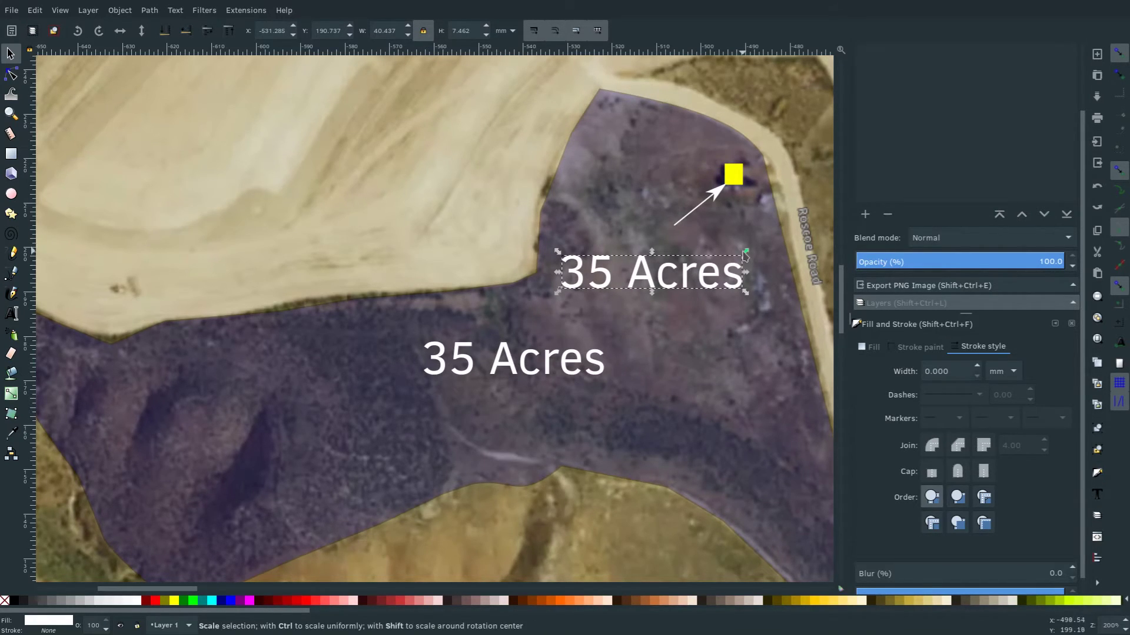
drag(744, 254, 713, 269)
drag(623, 281, 675, 259)
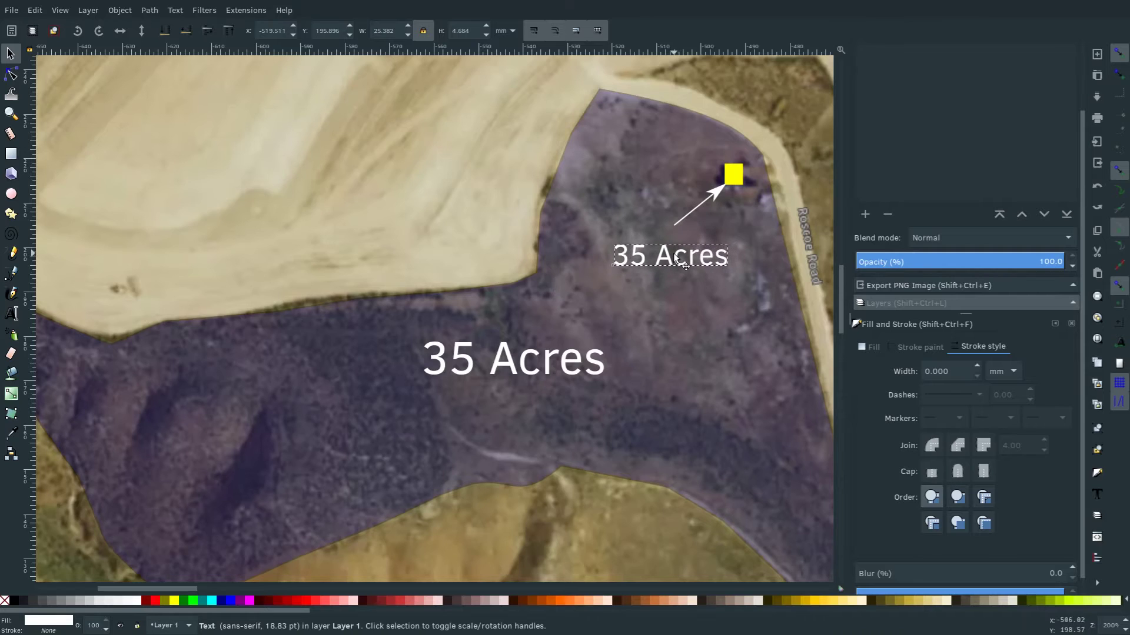
- Replace the copied label's text with "1200 sq ft" and "House" on a second line
double_click(682, 257)
key(BackSpace)
key(BackSpace)
key(BackSpace)
key(BackSpace)
key(BackSpace)
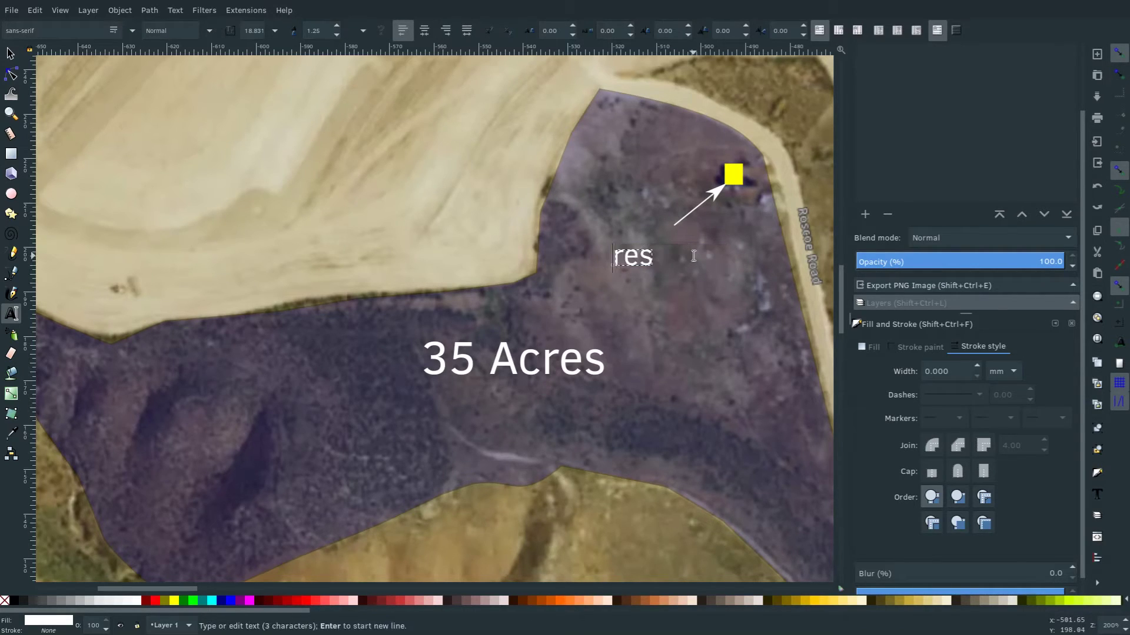
key(Delete)
key(Delete)
key(Delete)
text(122)
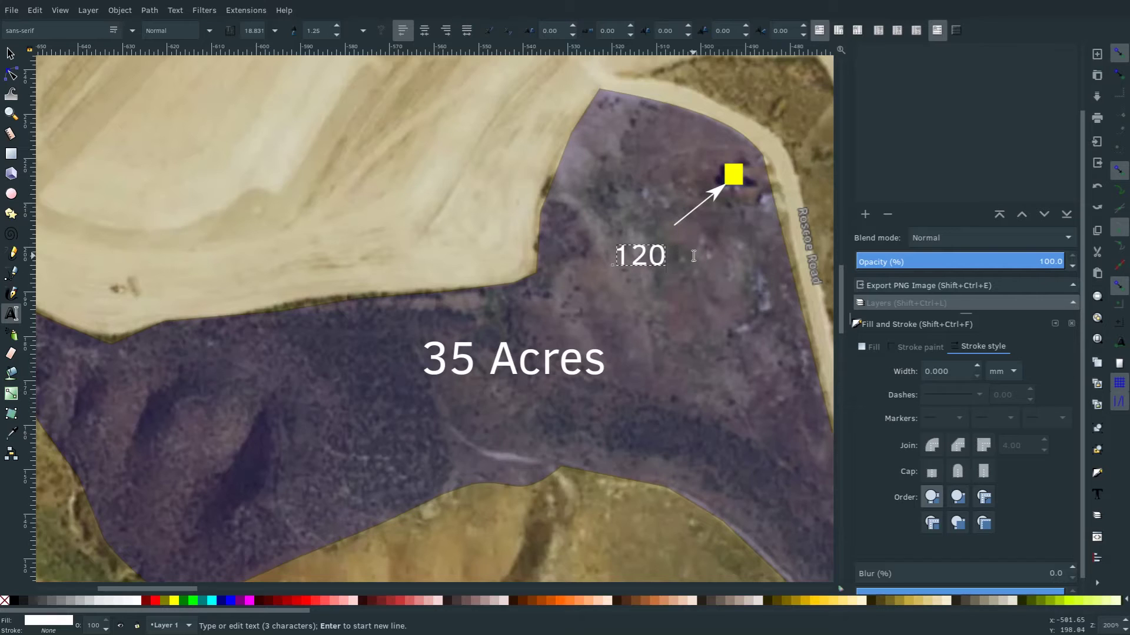
text(0 sqw ft)
key(BackSpace)
key(BackSpace)
key(BackSpace)
key(BackSpace)
text(ft)
key(Return)
text(House)
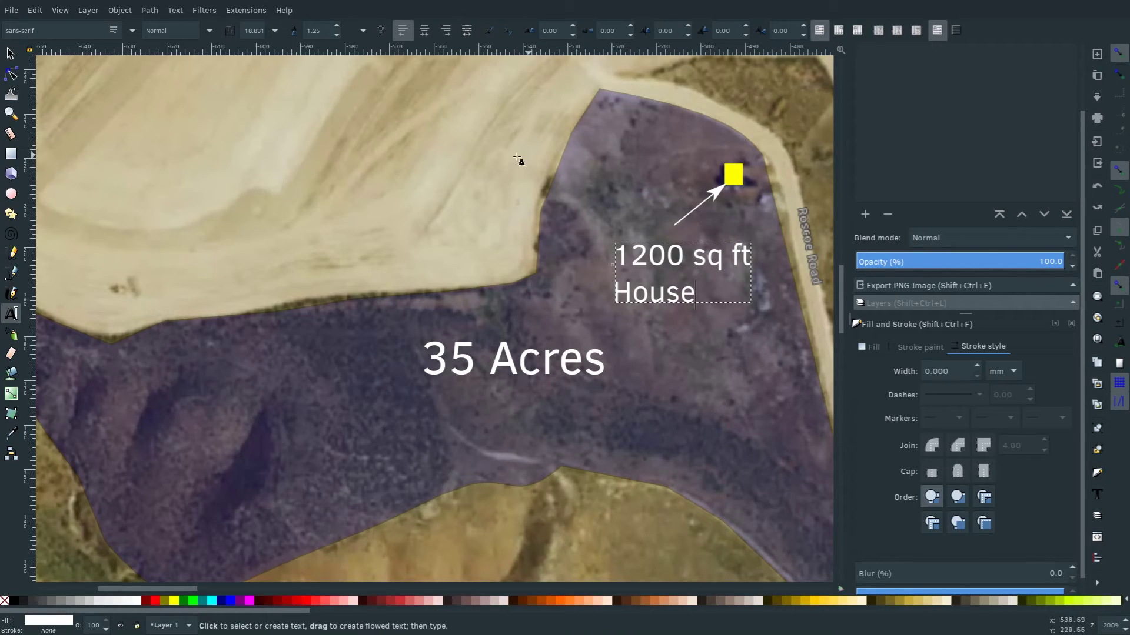
- Move the "1200 sq ft House" label slightly northwest, closer to the arrow's tail
click(11, 54)
drag(629, 255, 612, 249)
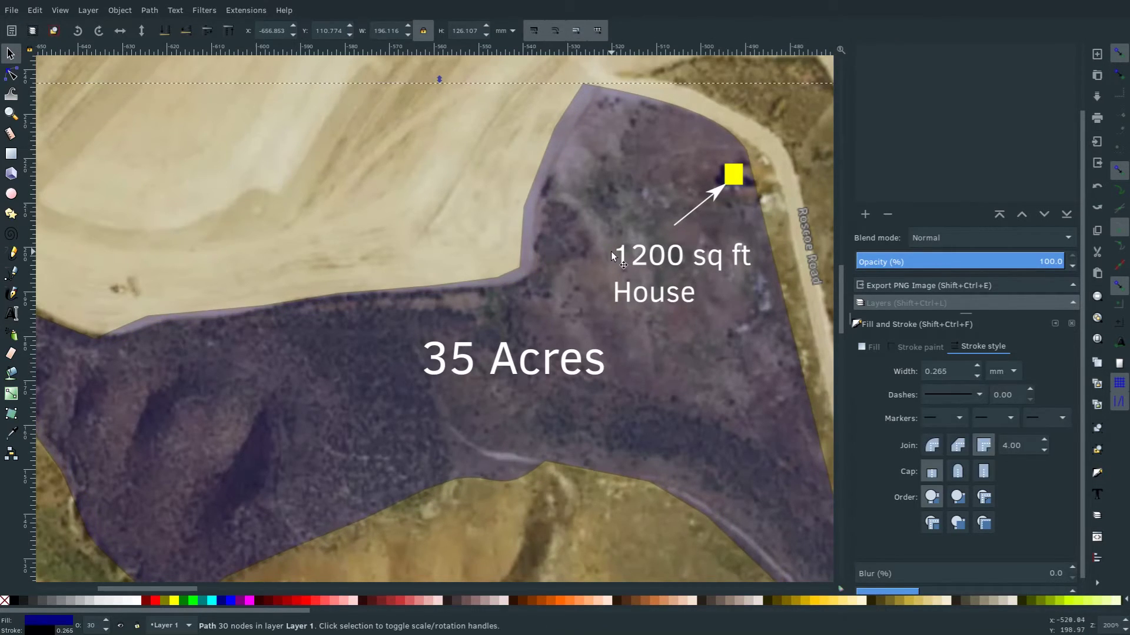
key(ctrl+z)
drag(678, 265, 662, 253)
key(1)
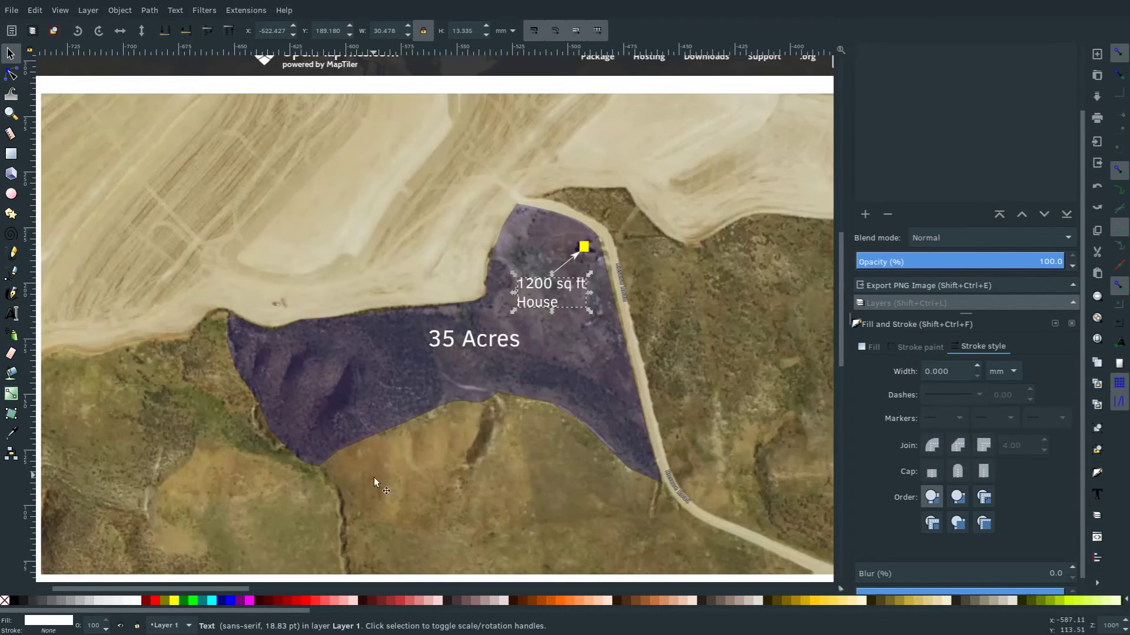
click(375, 485)
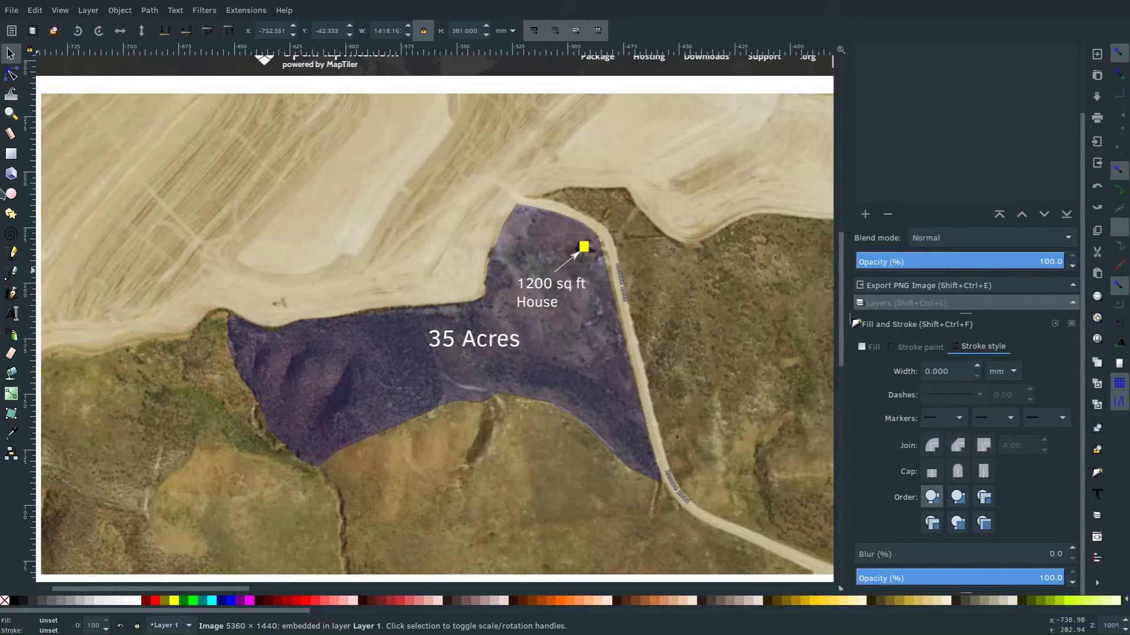
click(11, 194)
drag(410, 373, 439, 405)
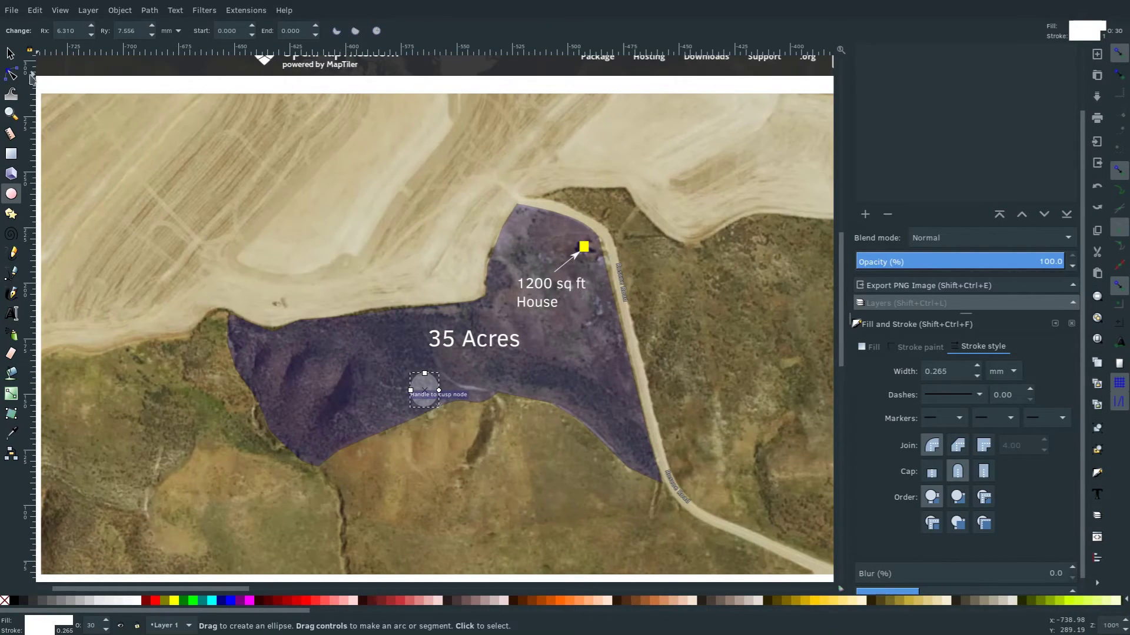
key(s)
key(Delete)
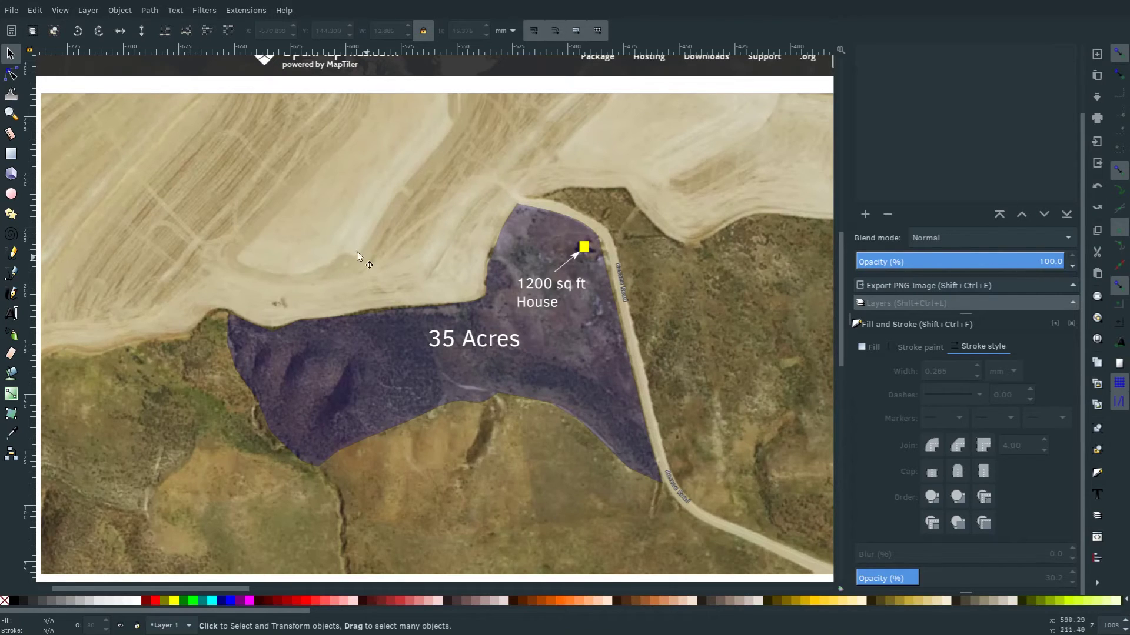
- Draw a rectangle about 295 × 192 mm framing the whole property and its surroundings, and set its opacity to 0
click(10, 153)
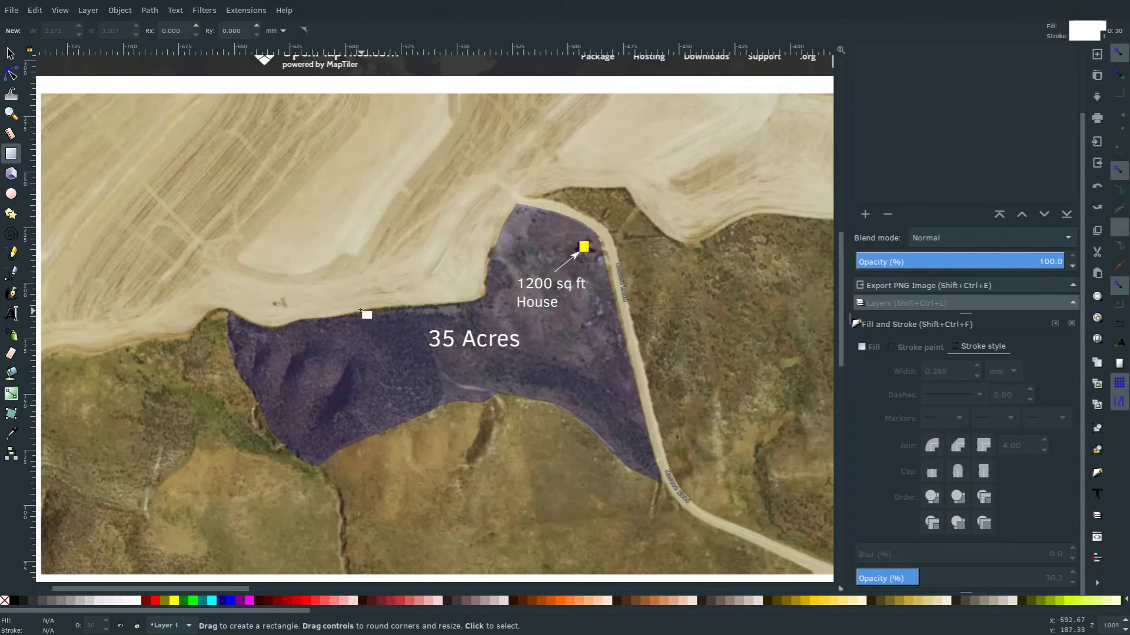
drag(142, 128, 797, 553)
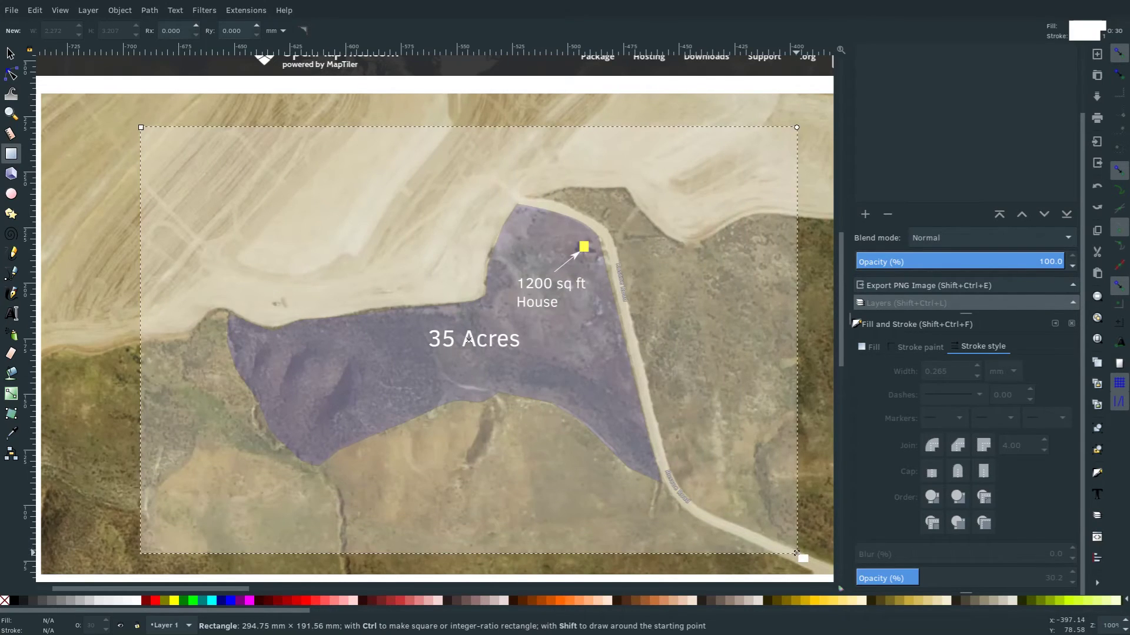
click(10, 53)
scroll(882, 470, down, 1)
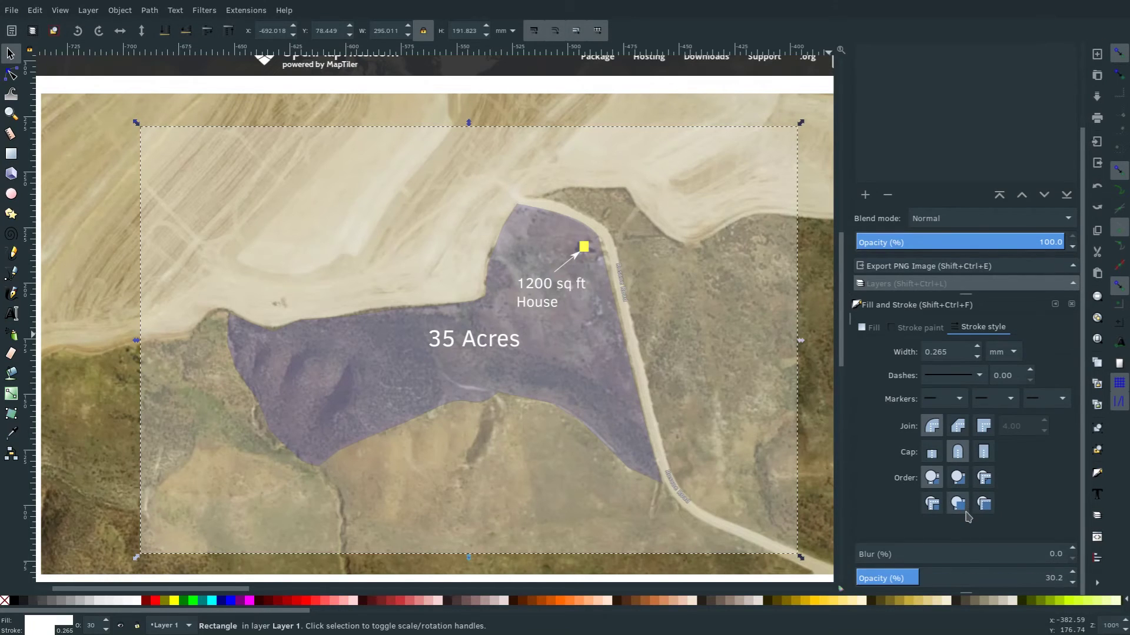
drag(880, 579, 817, 576)
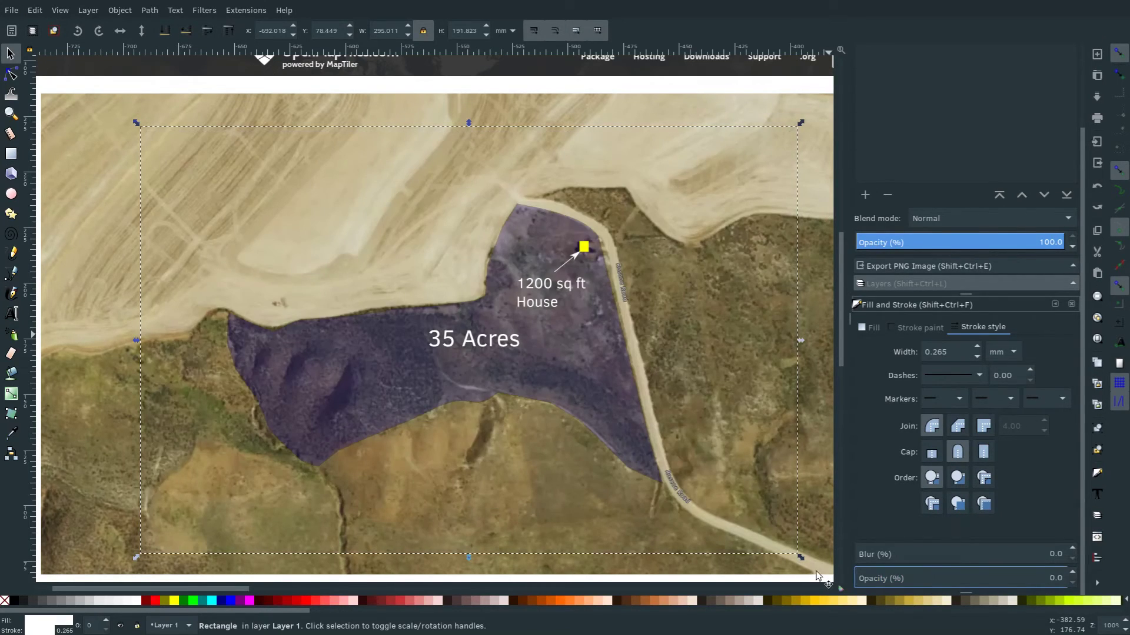
- Set up a PNG export of the selected frame's area with the file name propINFO.png in the Pictures folder
click(11, 10)
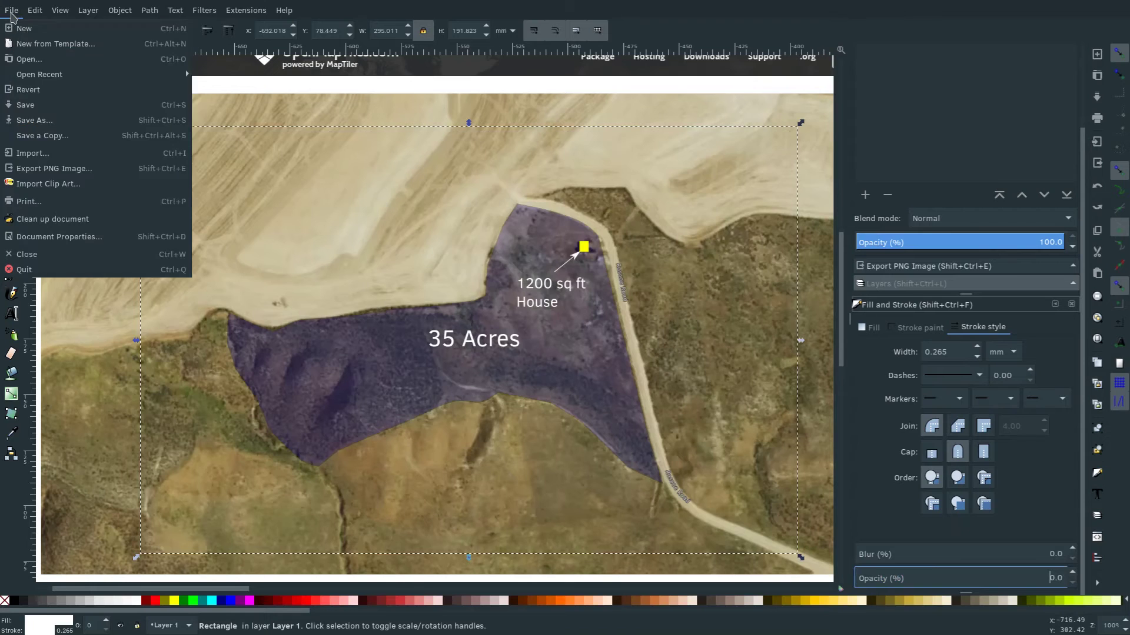
click(47, 170)
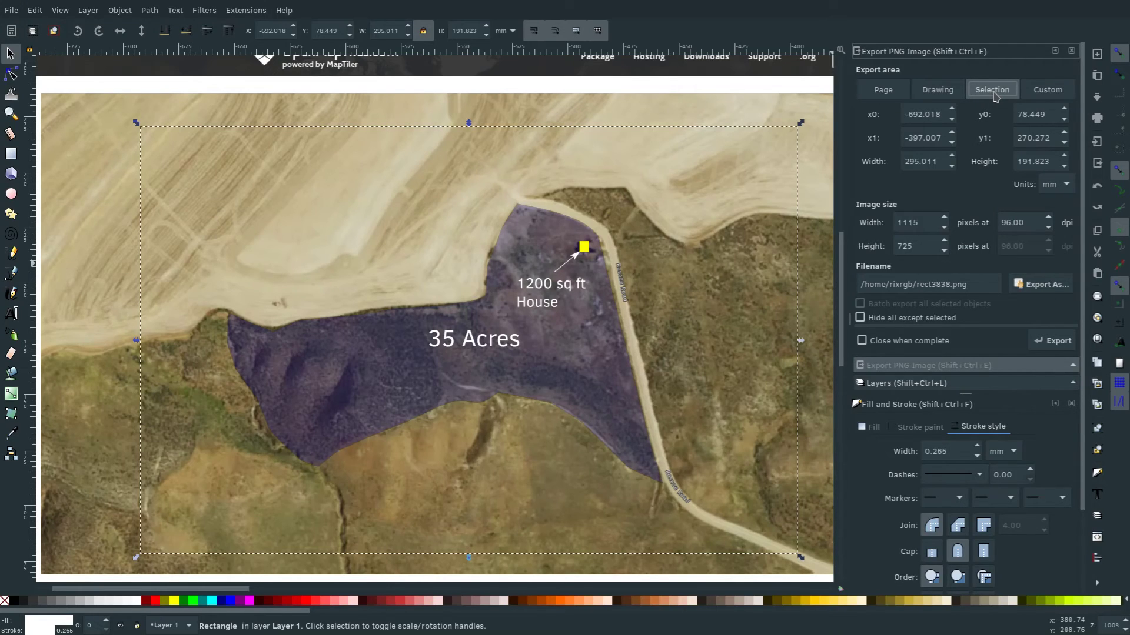
click(1042, 286)
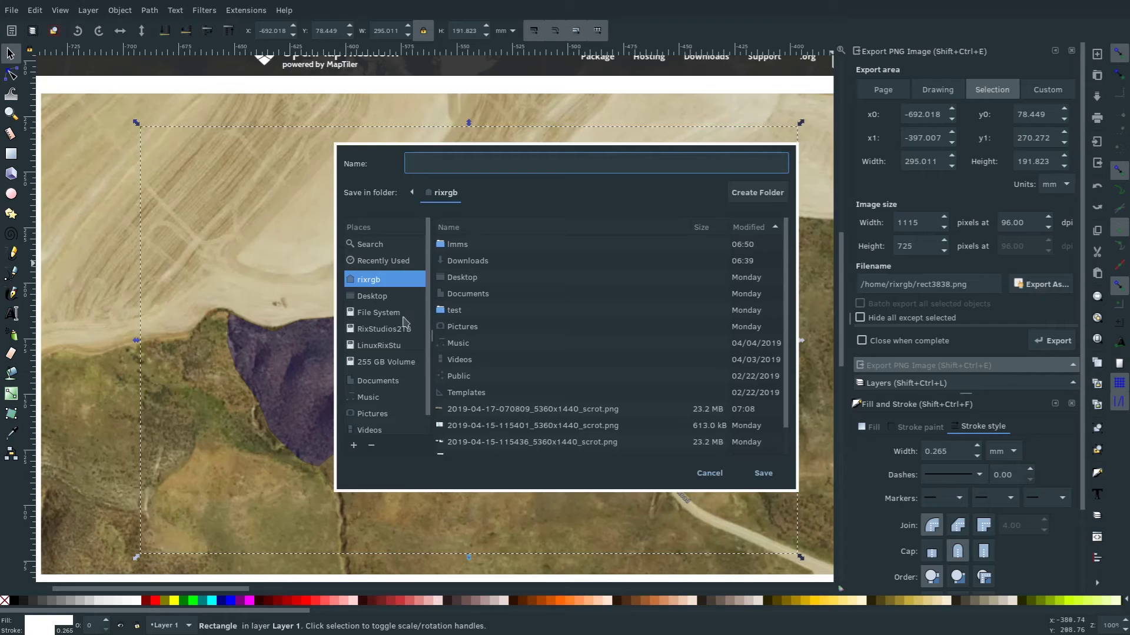
click(372, 415)
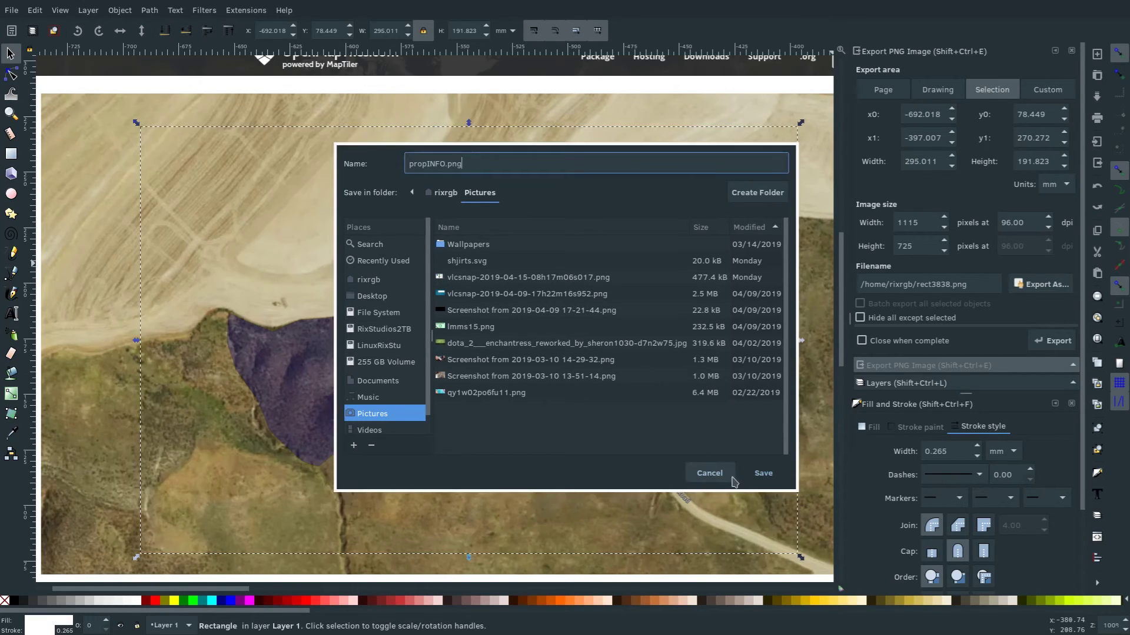
click(763, 474)
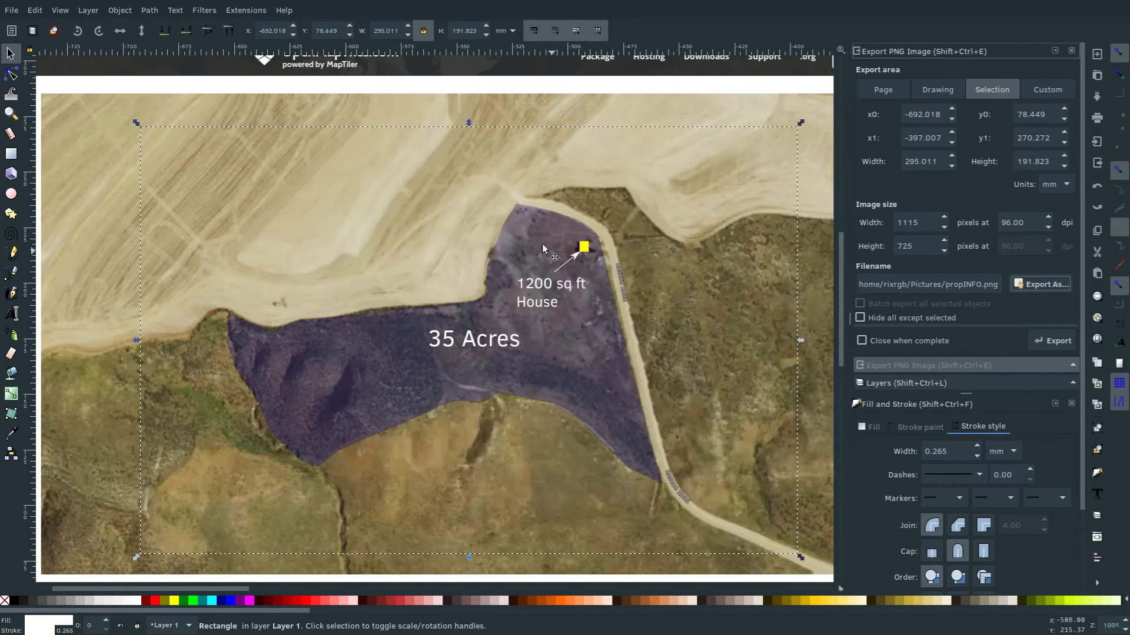
- Export the selected frame's area to propINFO.png with the current image size settings
click(1056, 342)
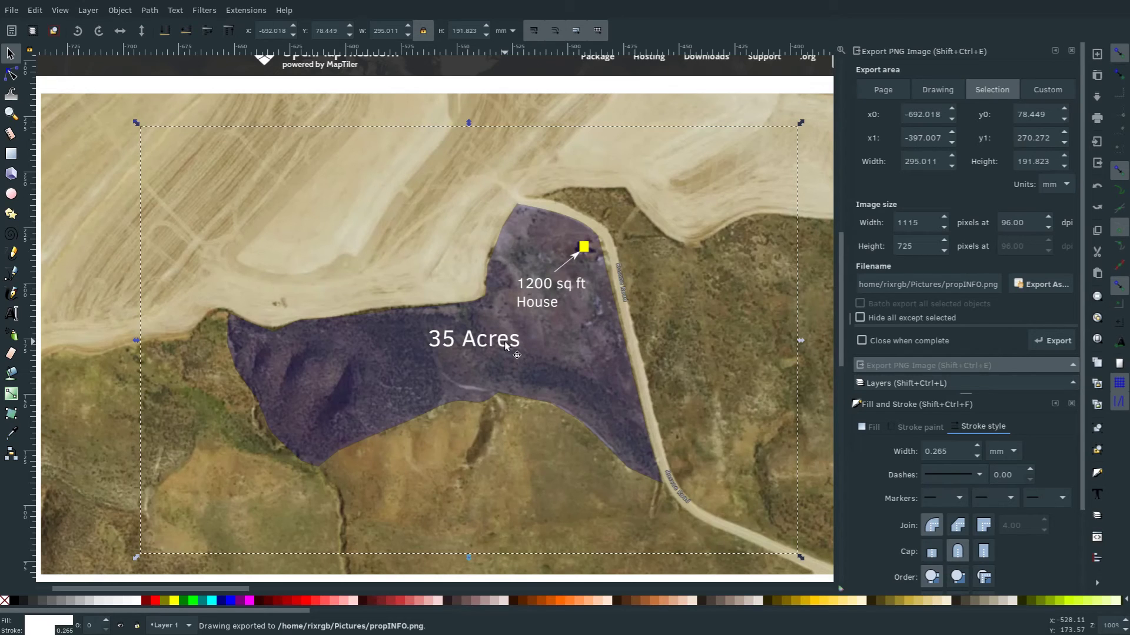
- Switch to the file manager, open propINFO.png from the Pictures folder, inspect the exported property map full screen, and close the image viewer
key(super+f)
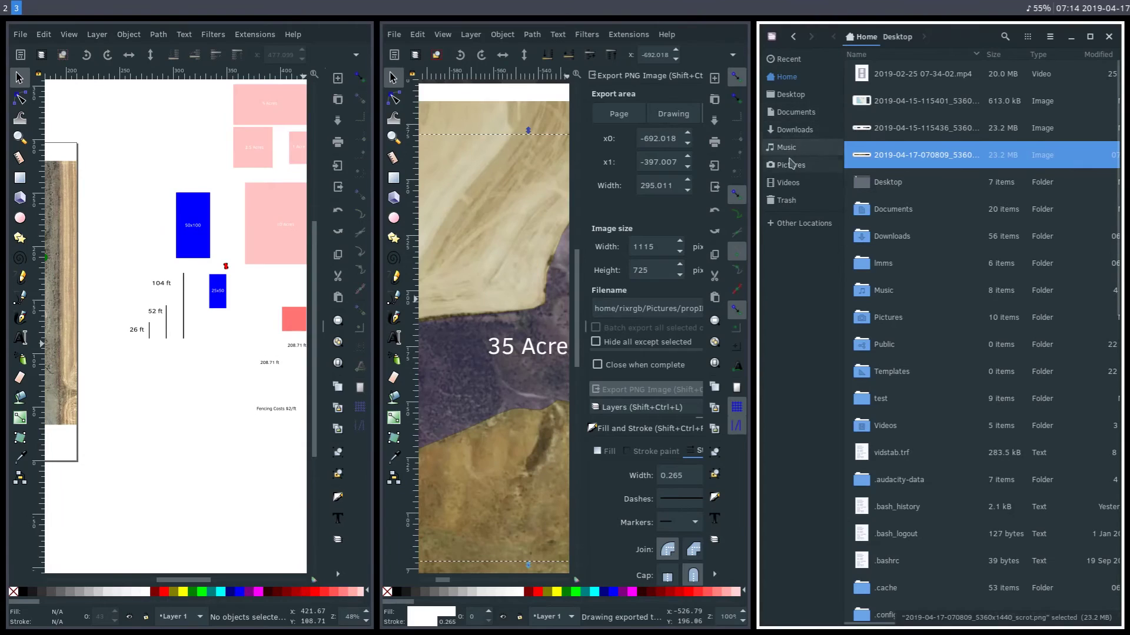
click(789, 165)
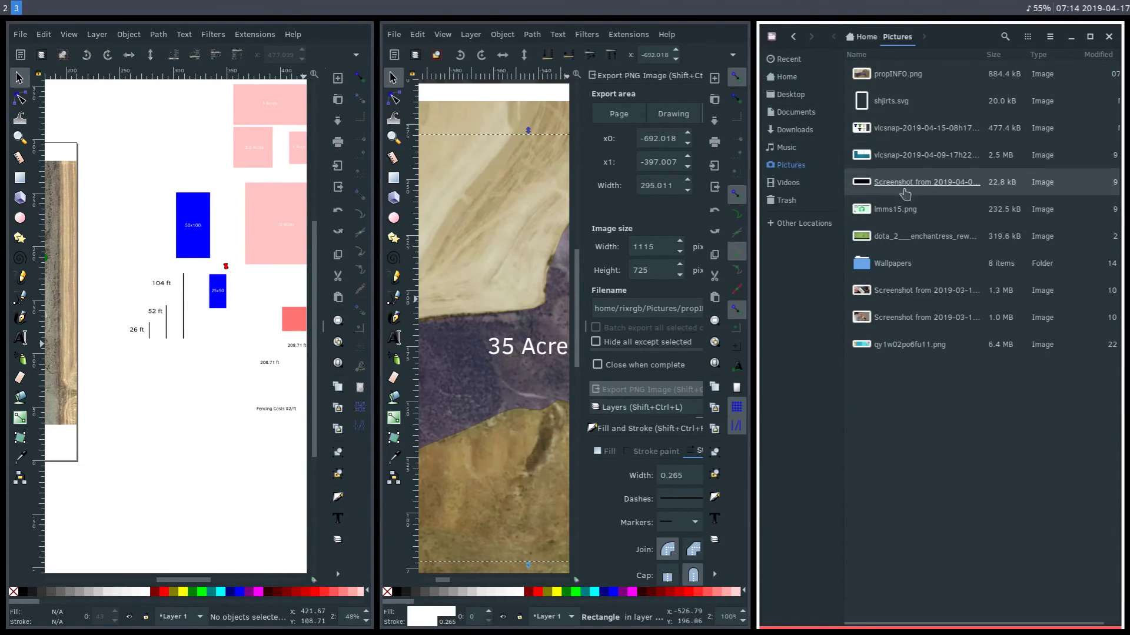
double_click(897, 75)
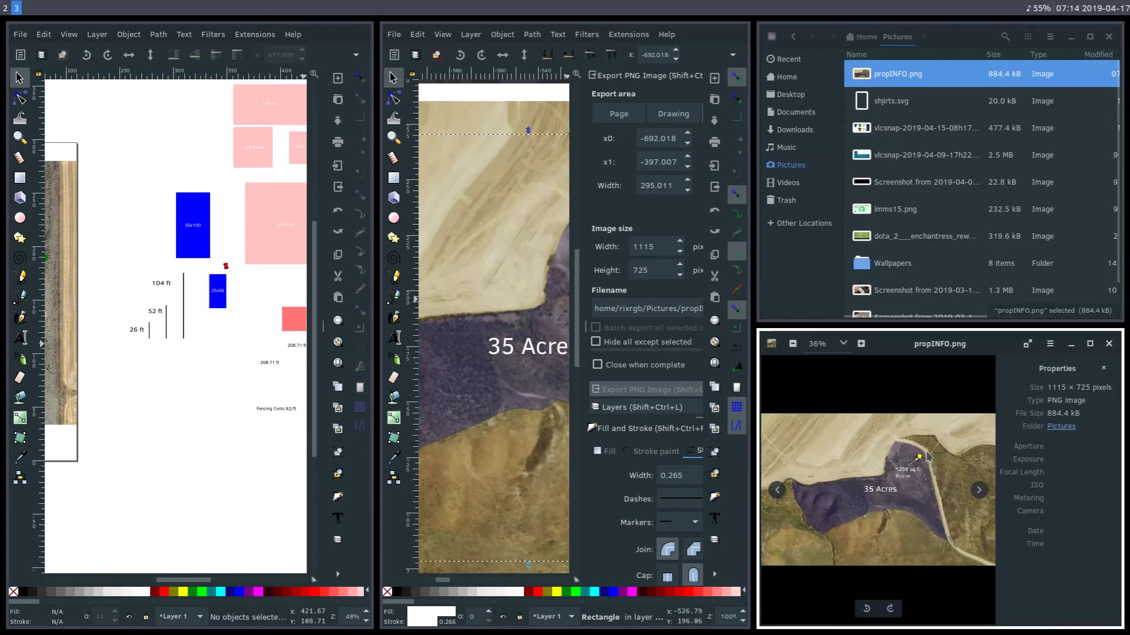
double_click(981, 442)
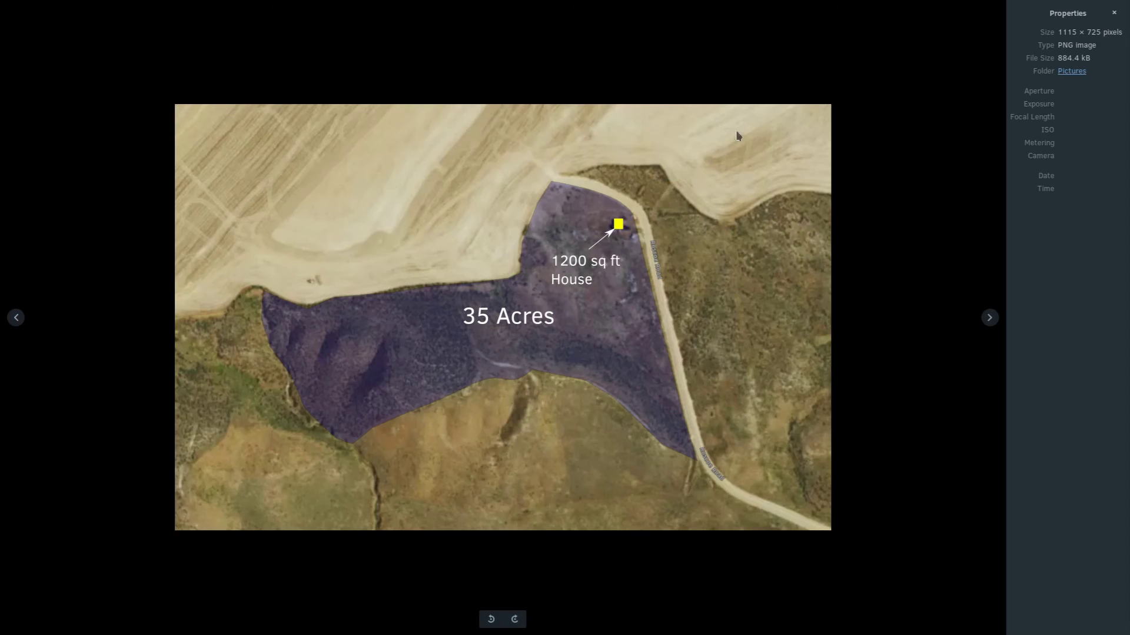
scroll(549, 357, down, 5)
scroll(548, 353, up, 6)
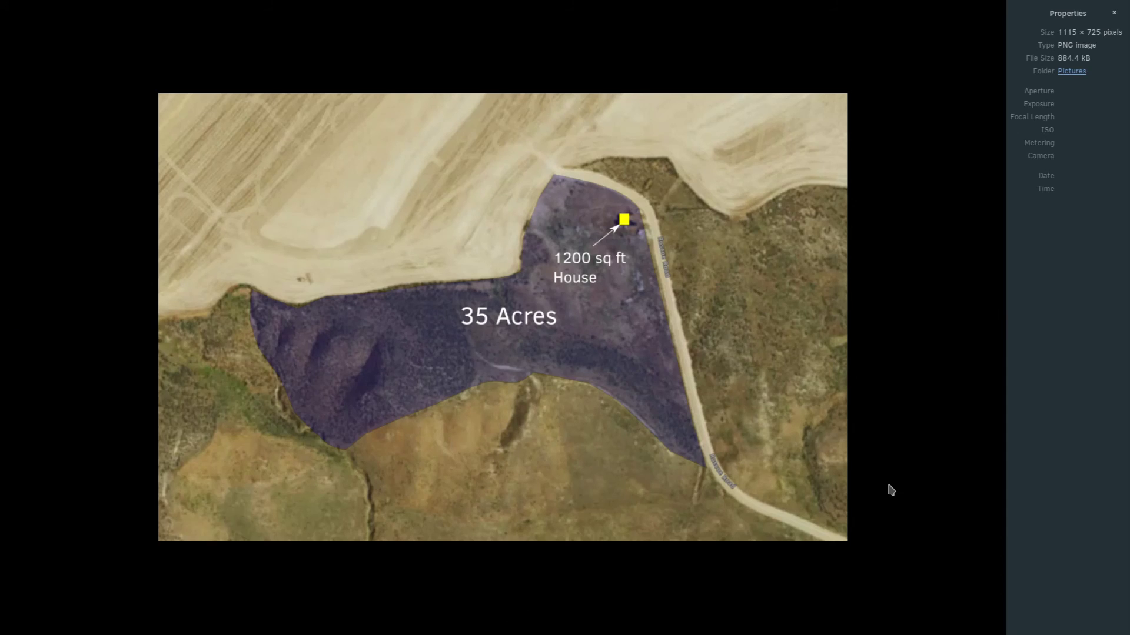
key(Escape)
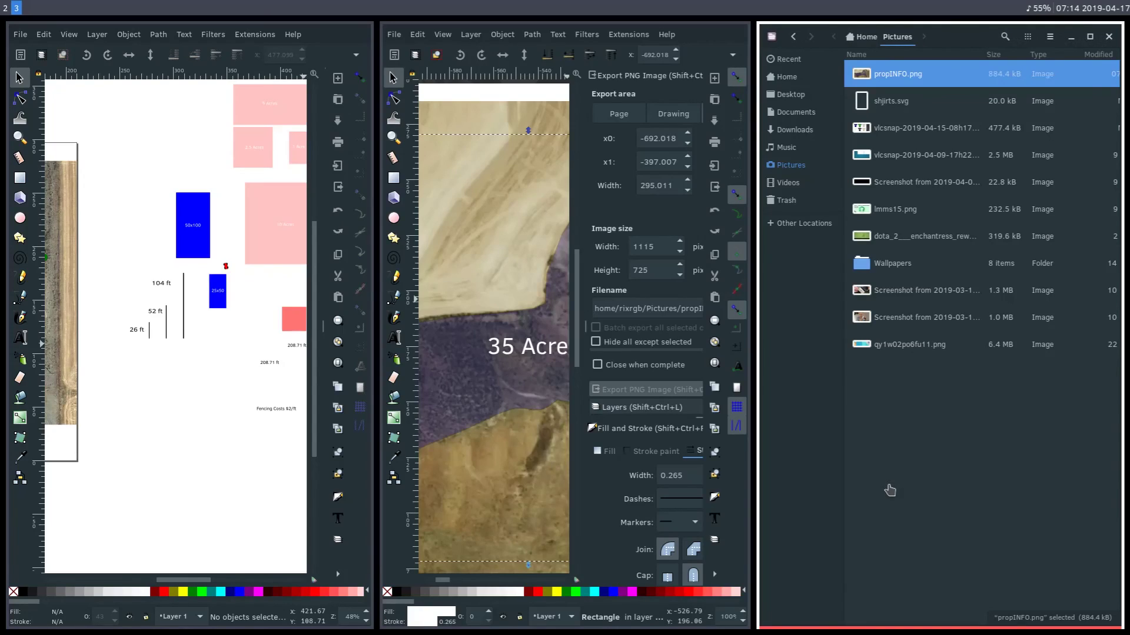